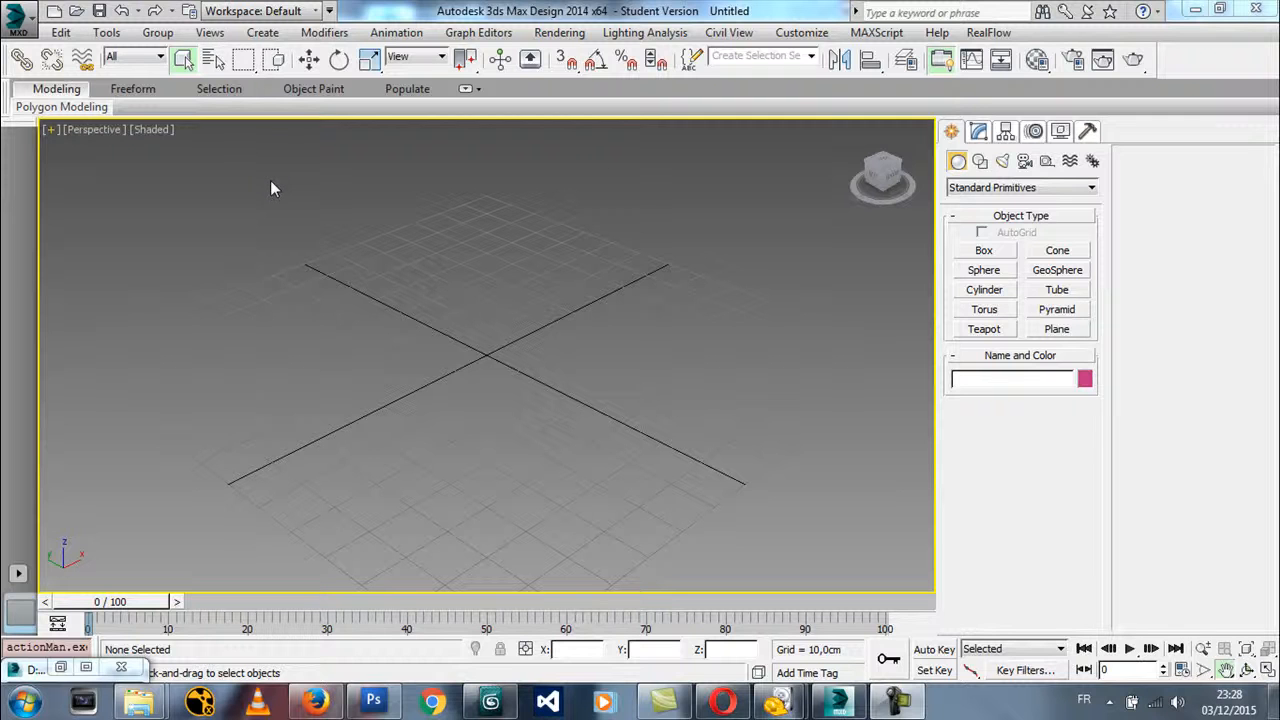
Examine the background options in the perspective viewport's configuration
left_click(49, 130)
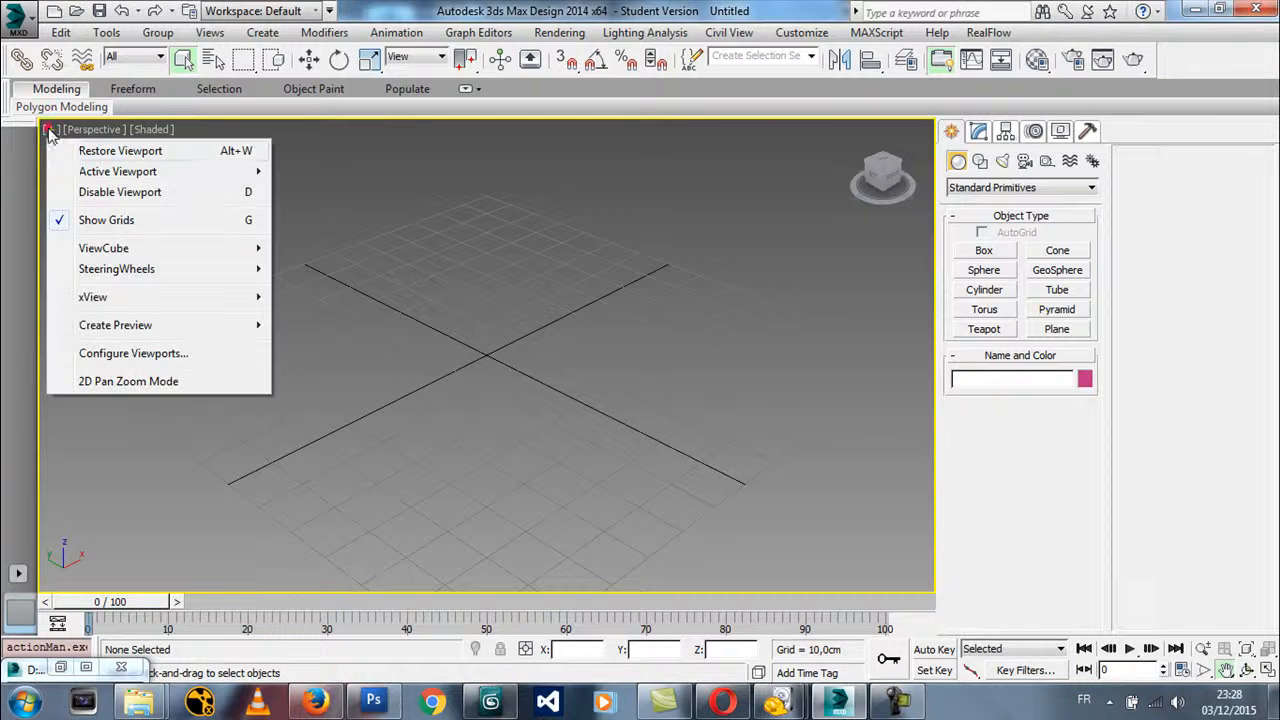
left_click(141, 355)
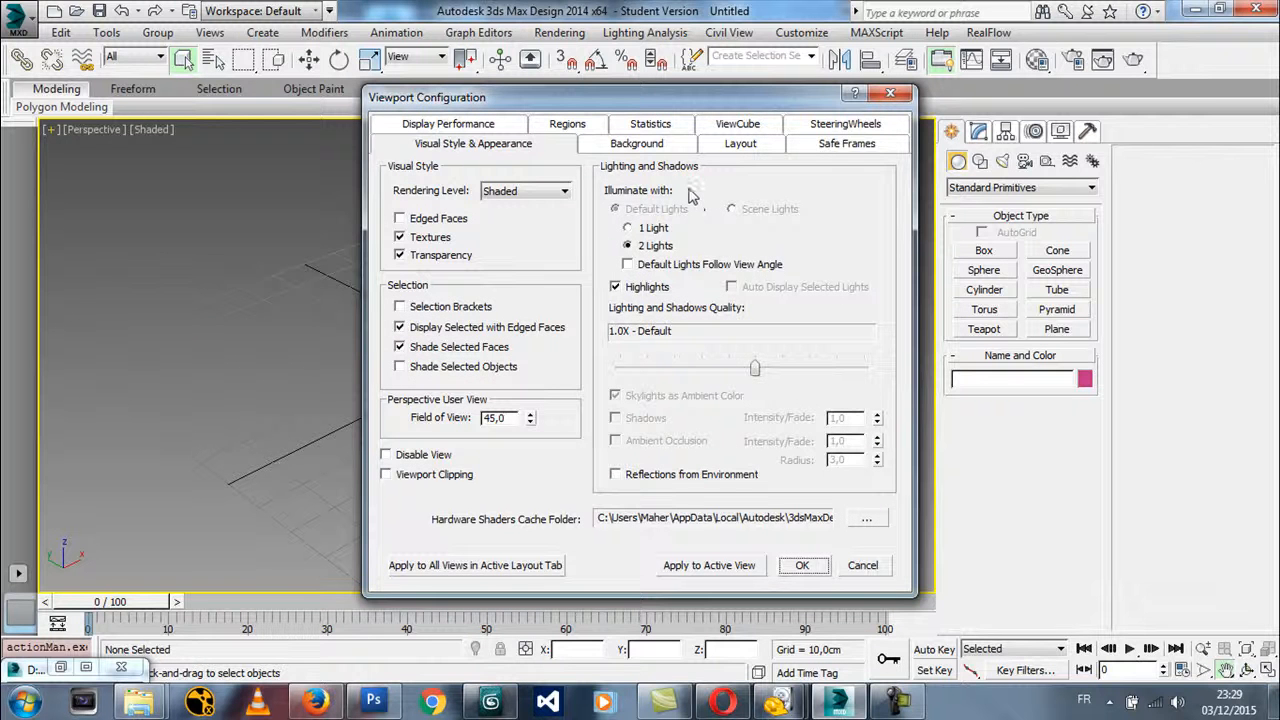
left_click(651, 146)
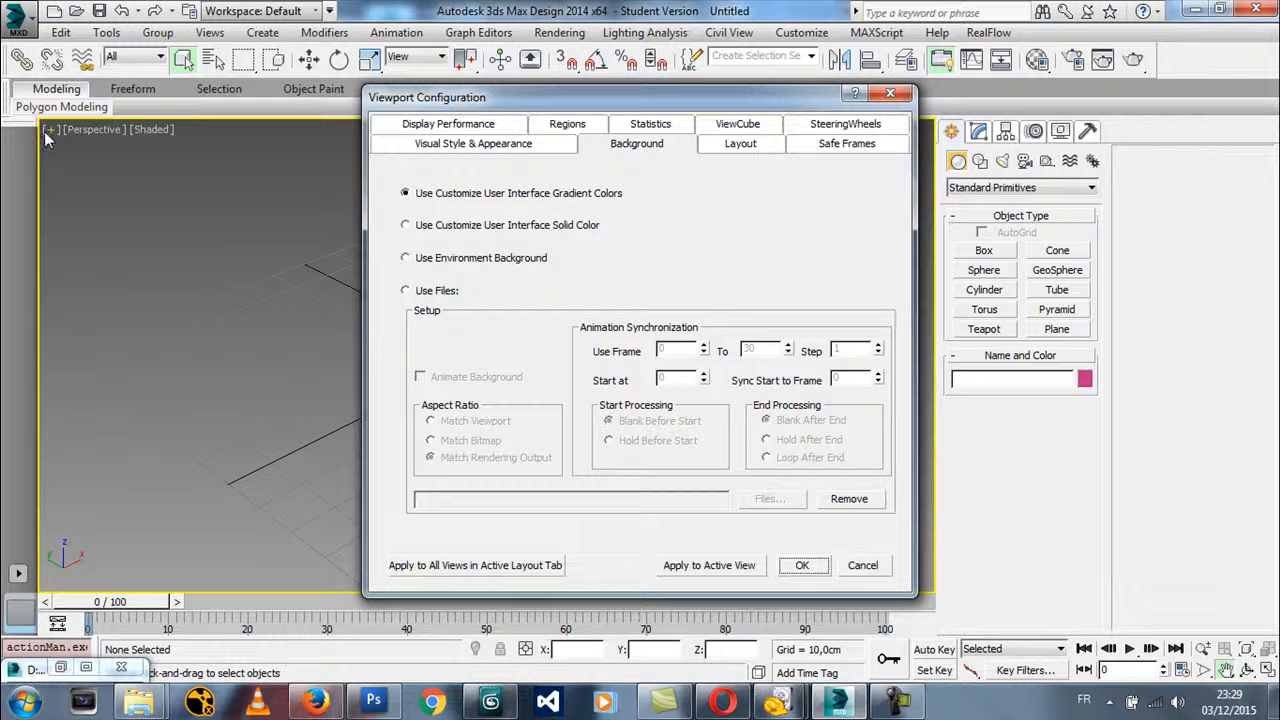
left_click(864, 569)
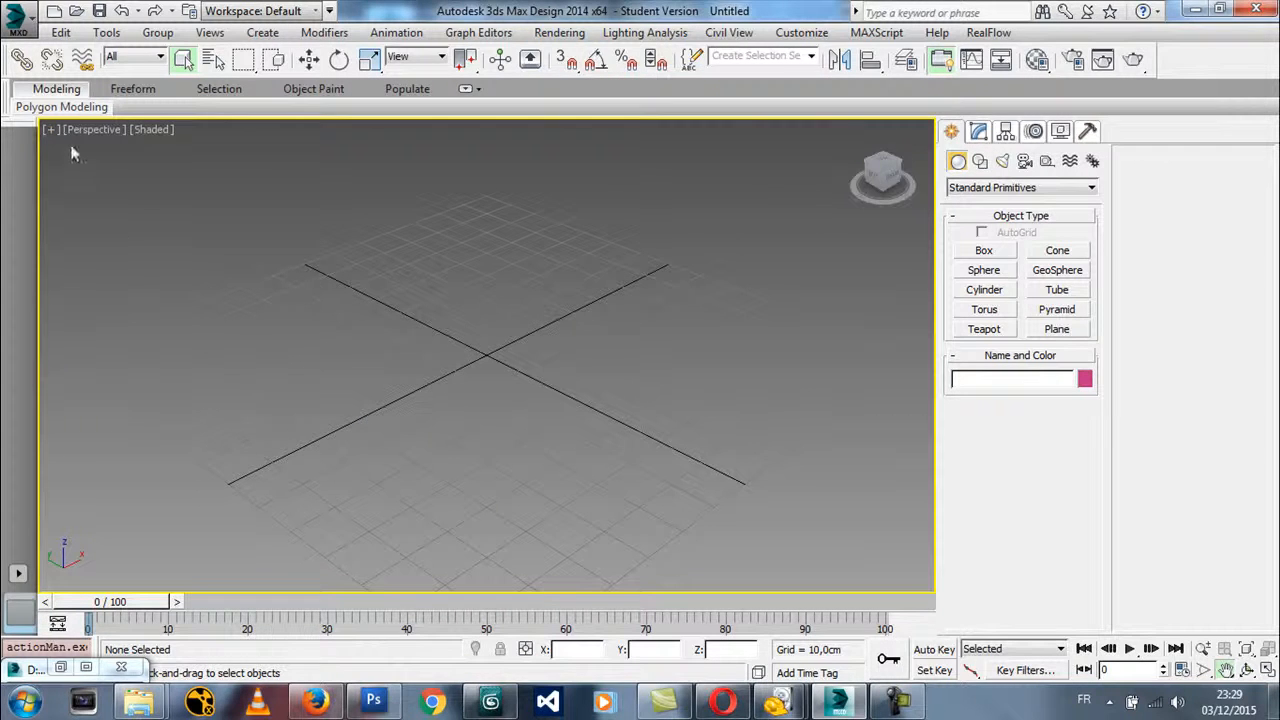
left_click(50, 130)
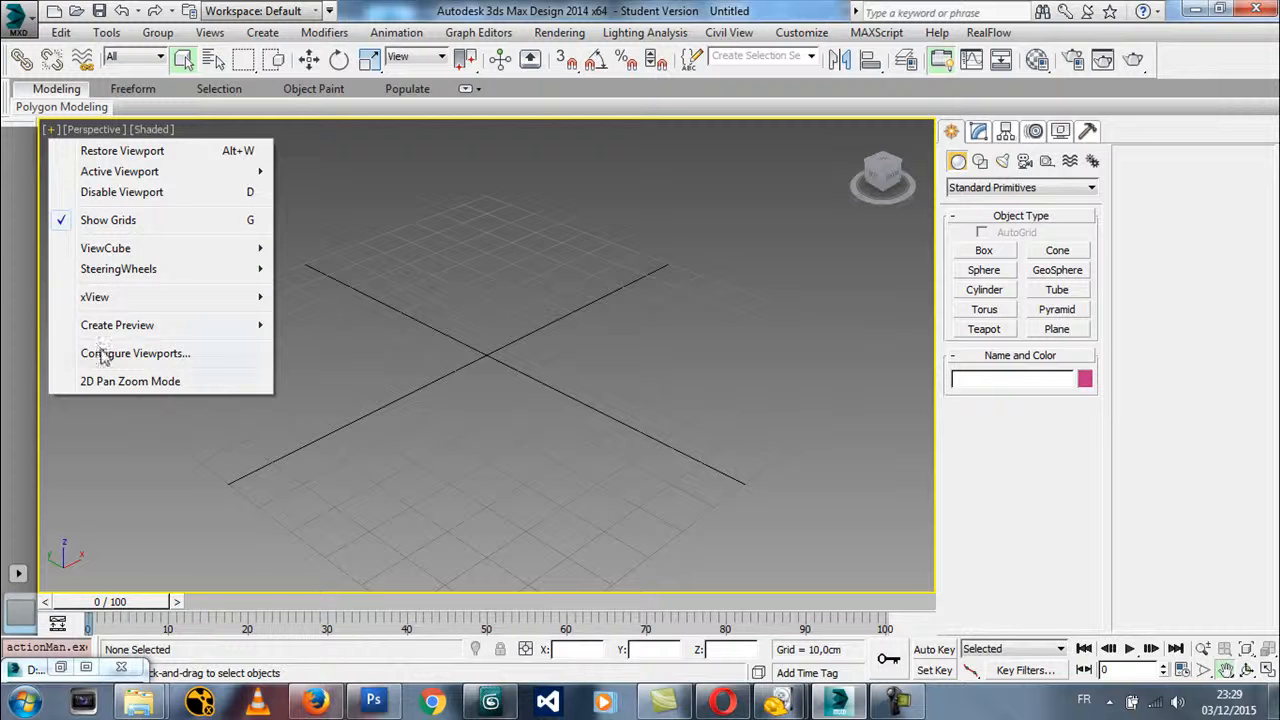
left_click(107, 355)
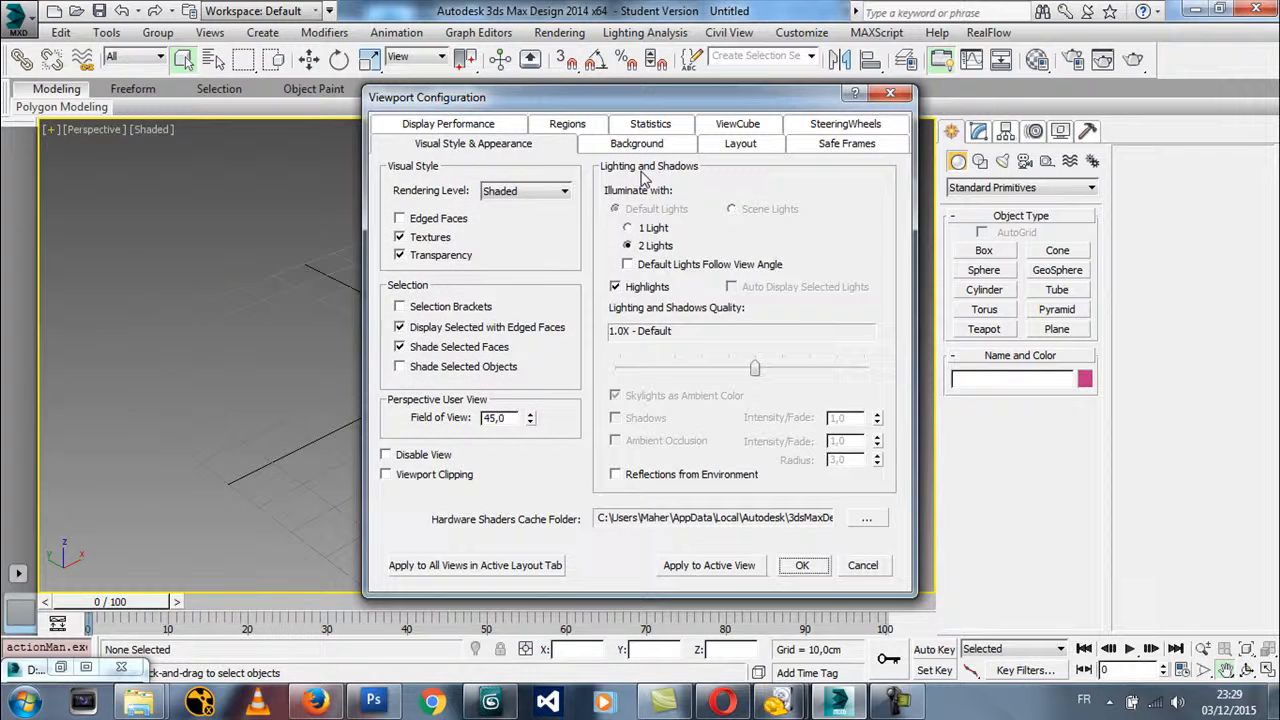
left_click(637, 144)
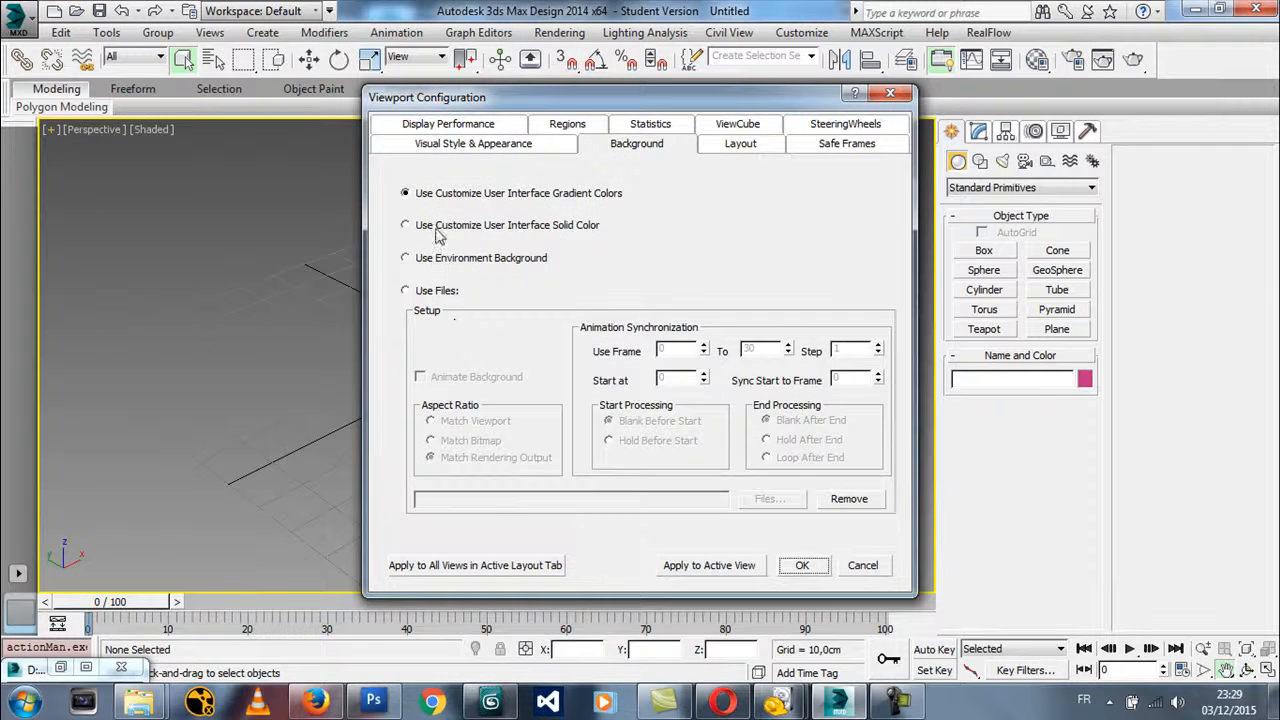
left_click(862, 565)
Switch the viewport to the Front view and configure its background to use files with the Match Bitmap aspect ratio
key("f")
mouse_move(541, 318)
middle_mouse_down()
mouse_move(507, 318)
mouse_move(528, 309)
middle_mouse_up()
mouse_move(70, 109)
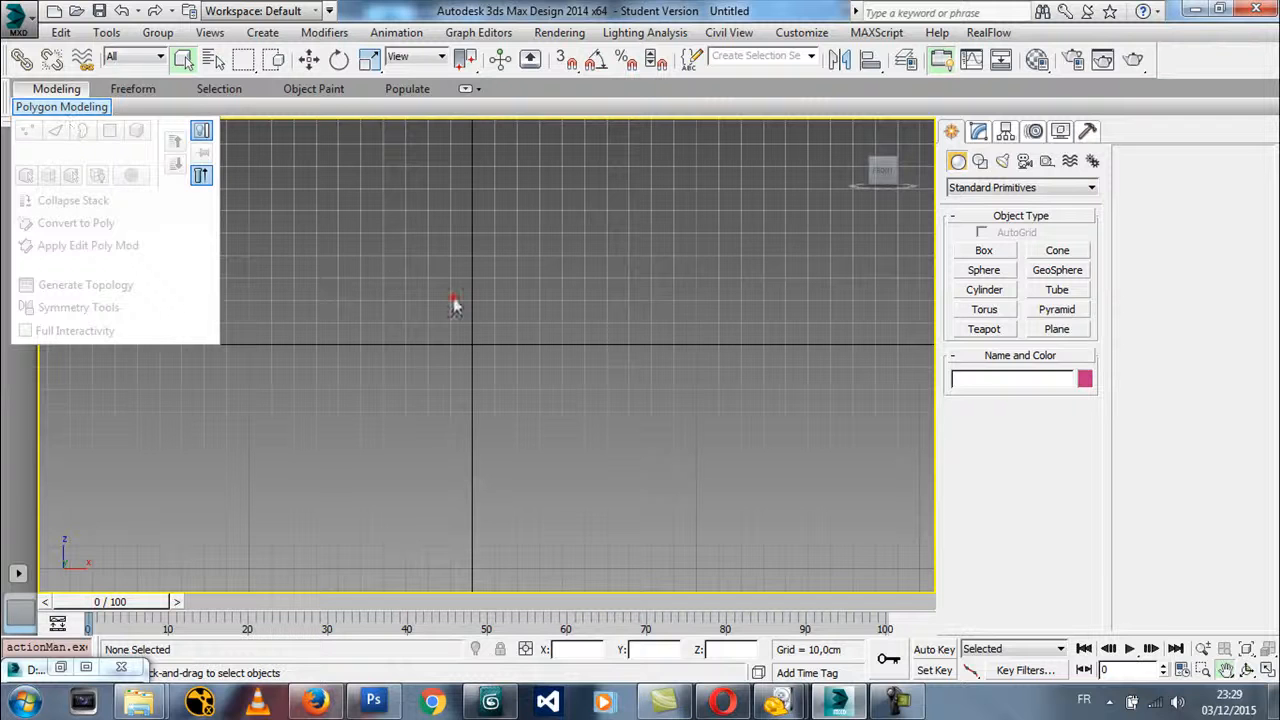
left_click(453, 305)
left_click(50, 131)
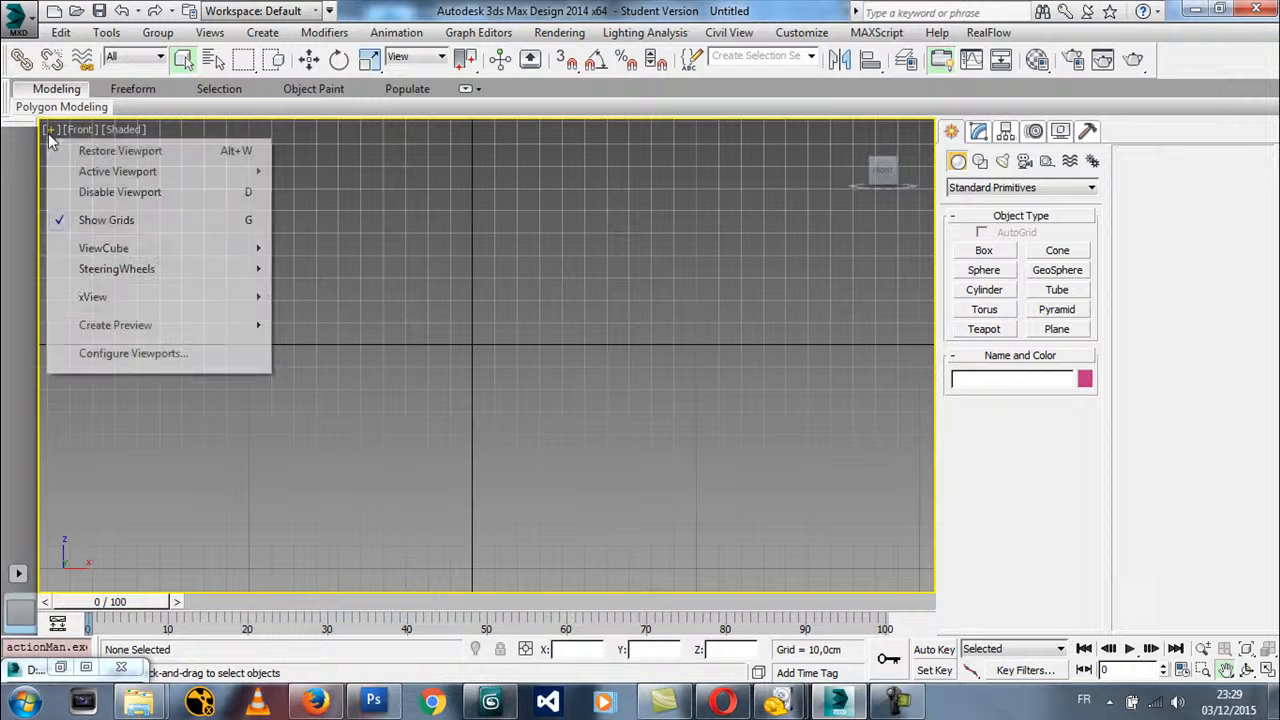
mouse_move(131, 326)
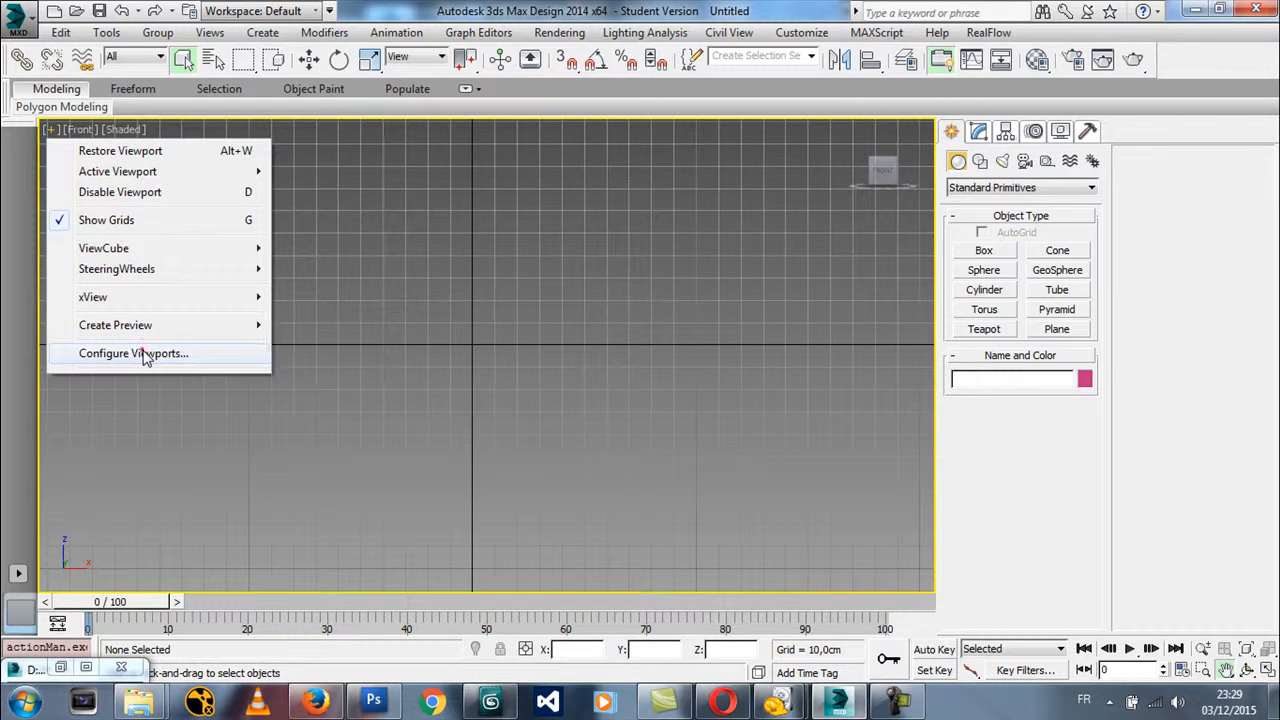
left_click(143, 353)
left_click(612, 146)
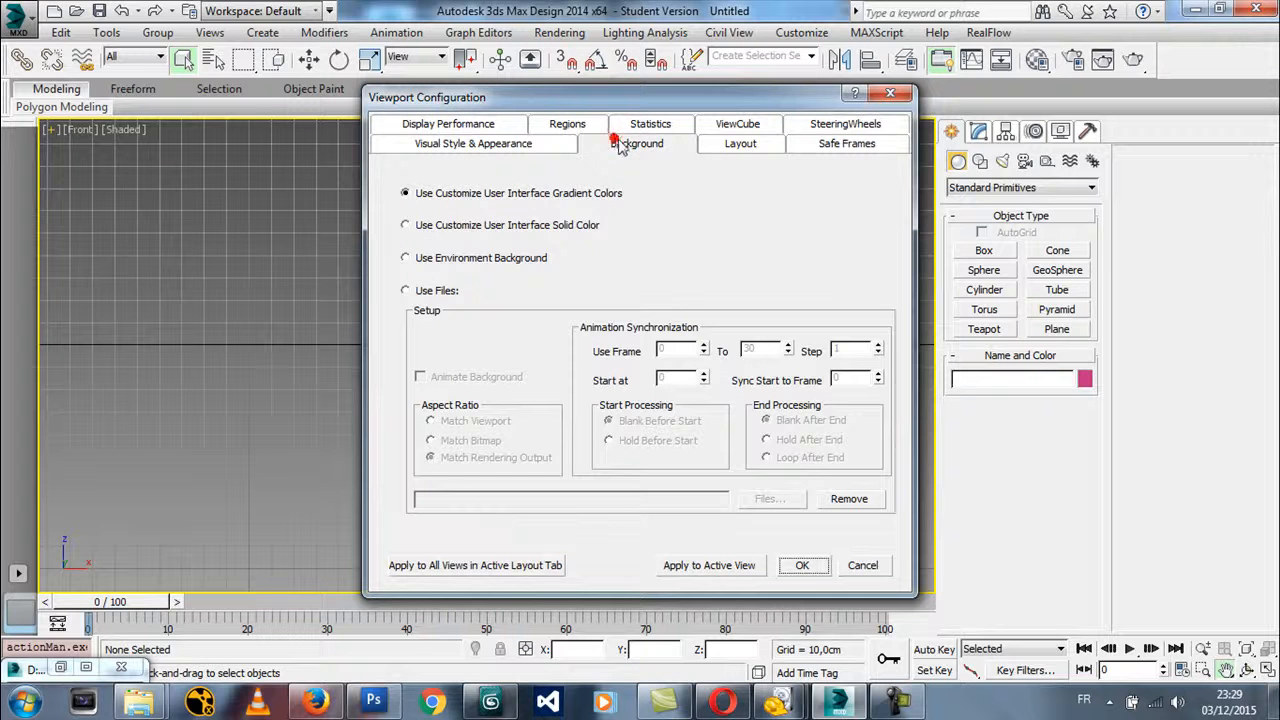
left_click(424, 291)
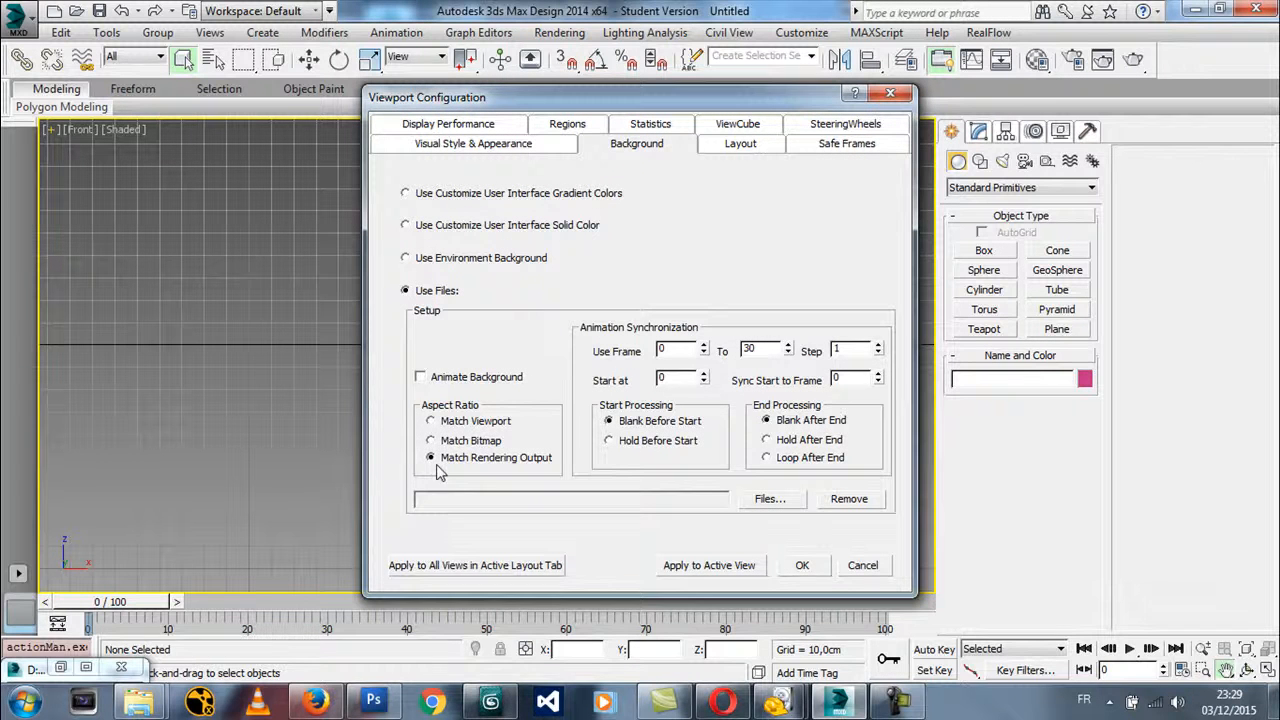
left_click(450, 441)
Load coke.jpg from the DEsign folder on drive D: as the Front view's background and apply the configuration
left_click(765, 497)
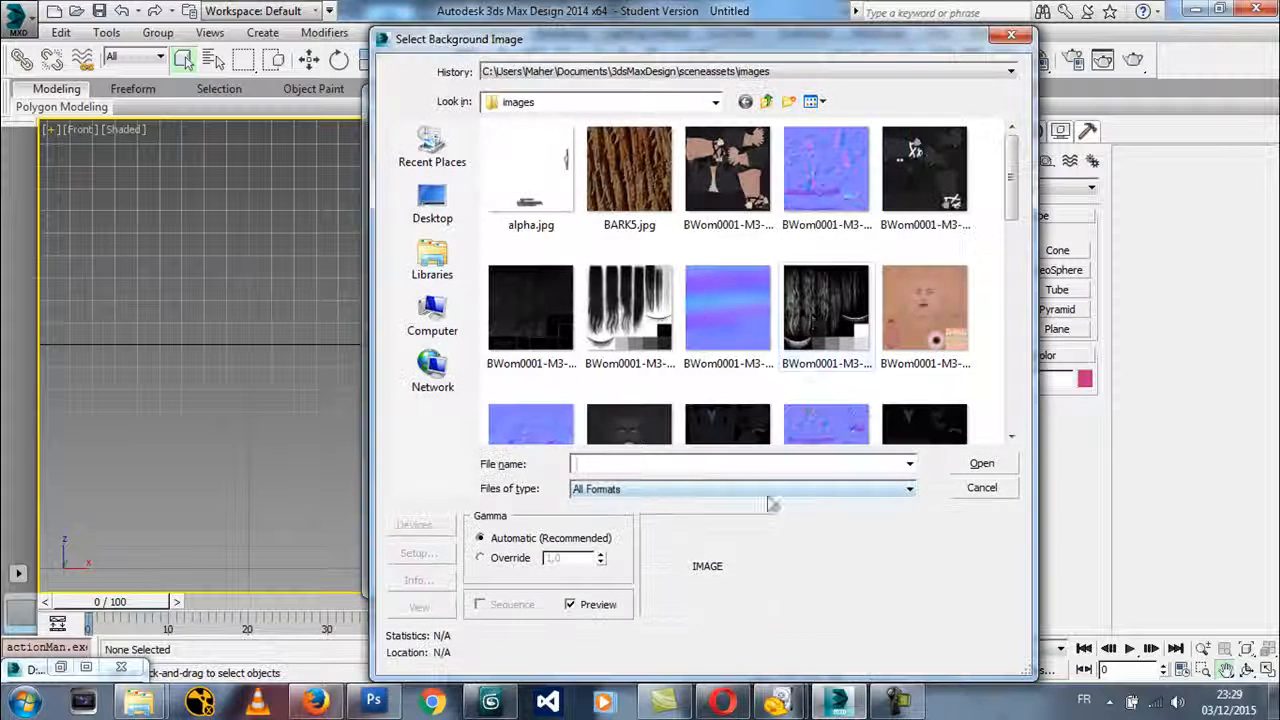
left_click(635, 104)
left_click(545, 289)
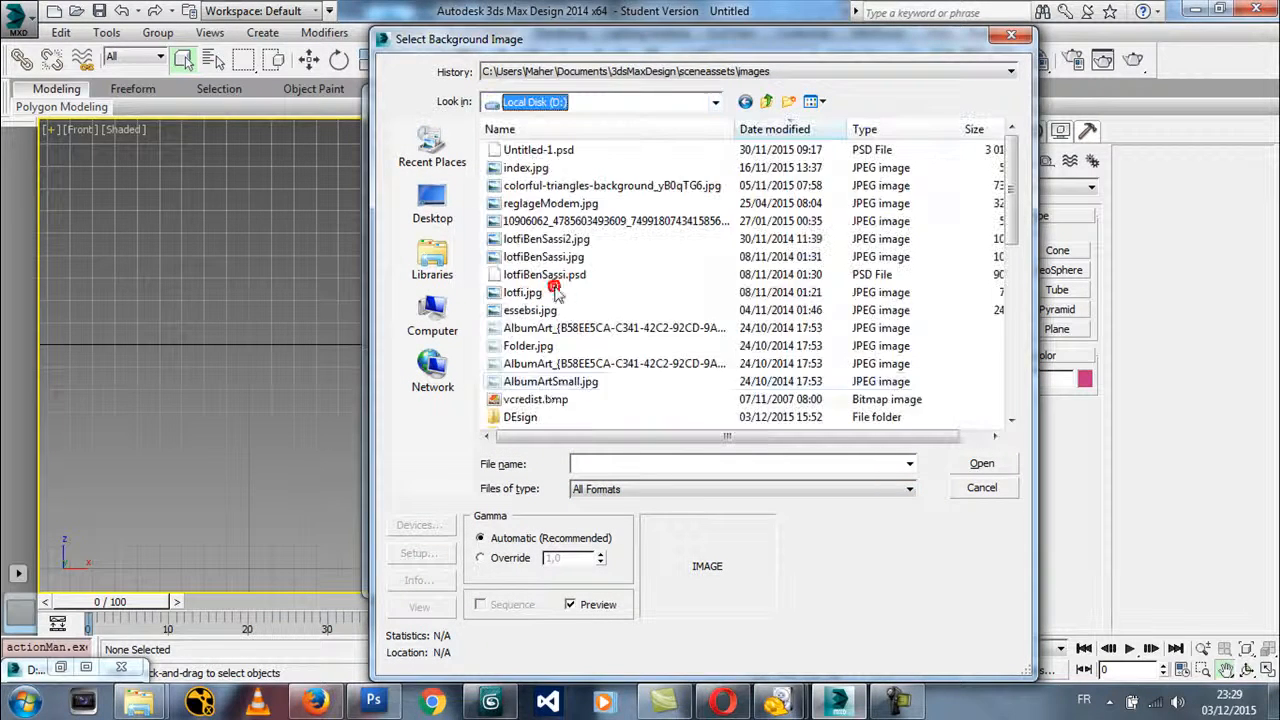
double_click(522, 417)
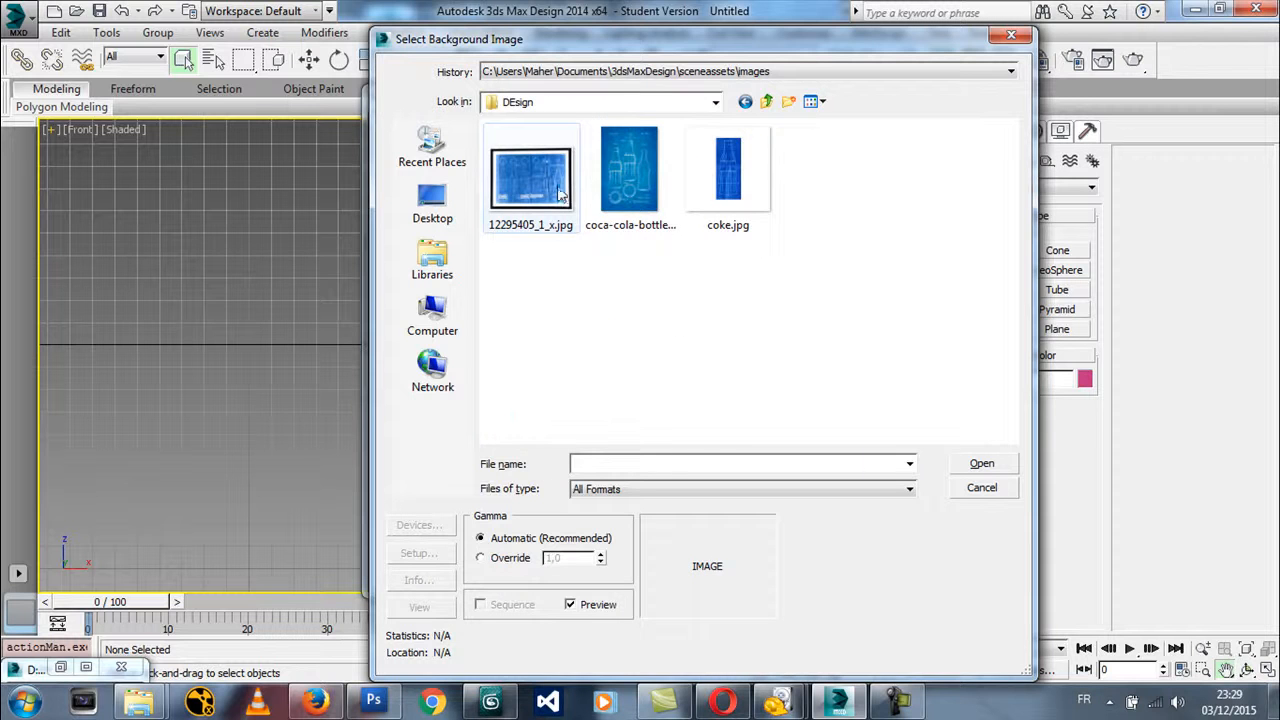
double_click(743, 160)
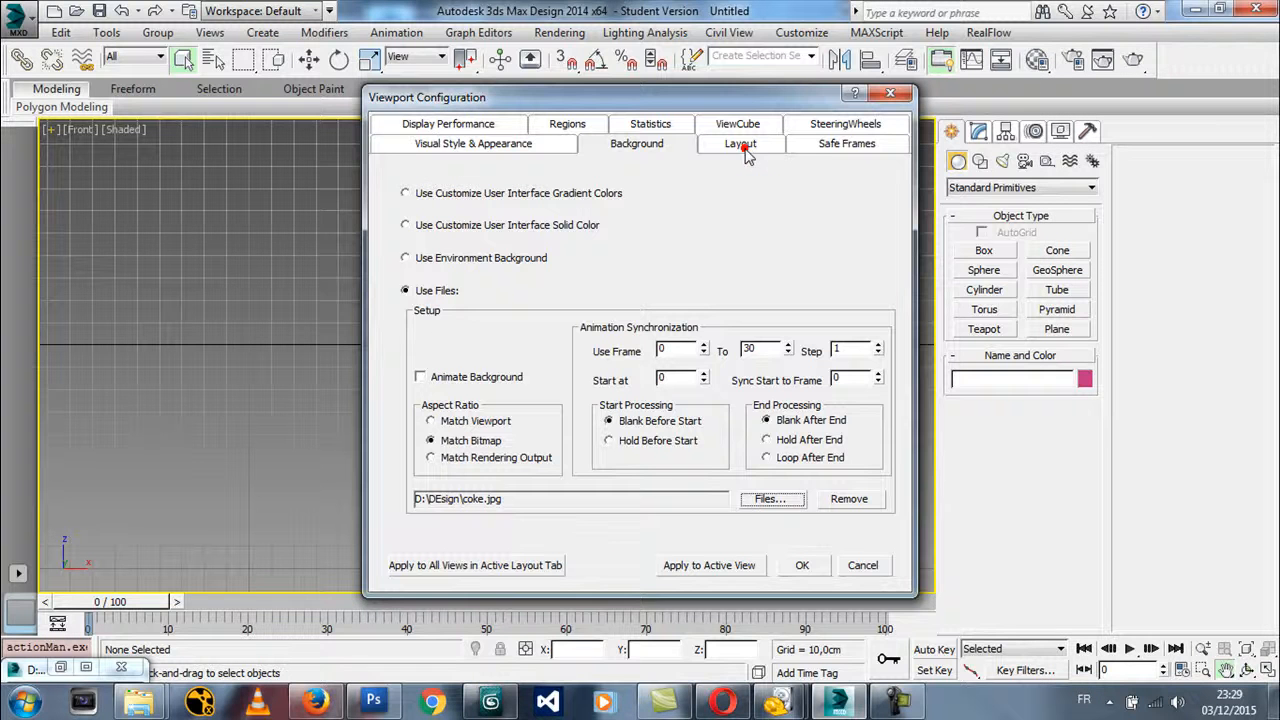
left_click(798, 565)
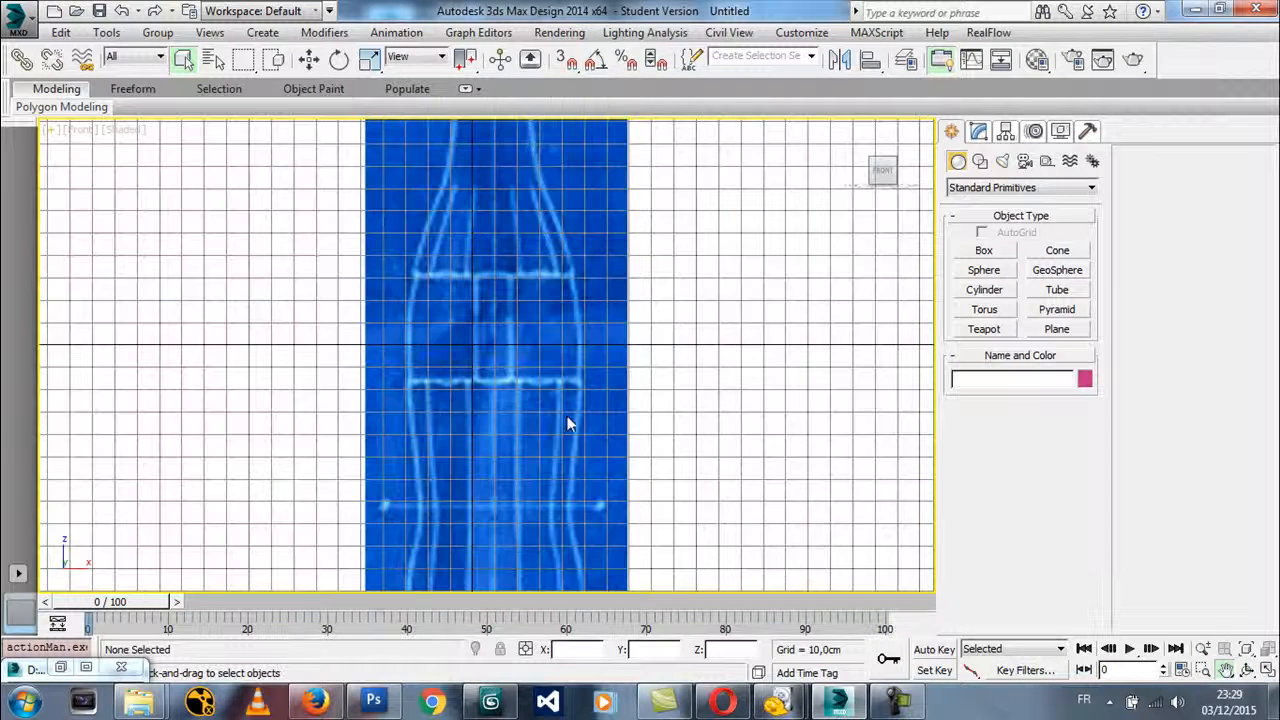
scroll(522, 374, "up", 5)
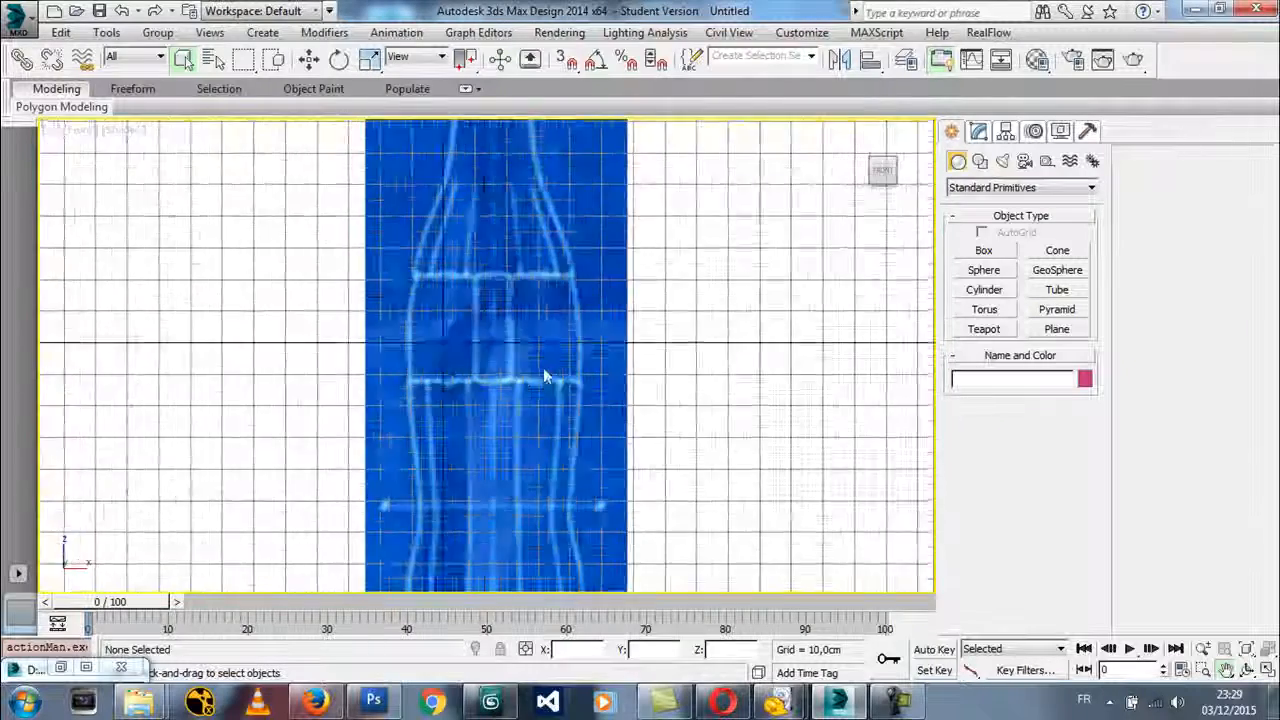
scroll(568, 370, "down", 5)
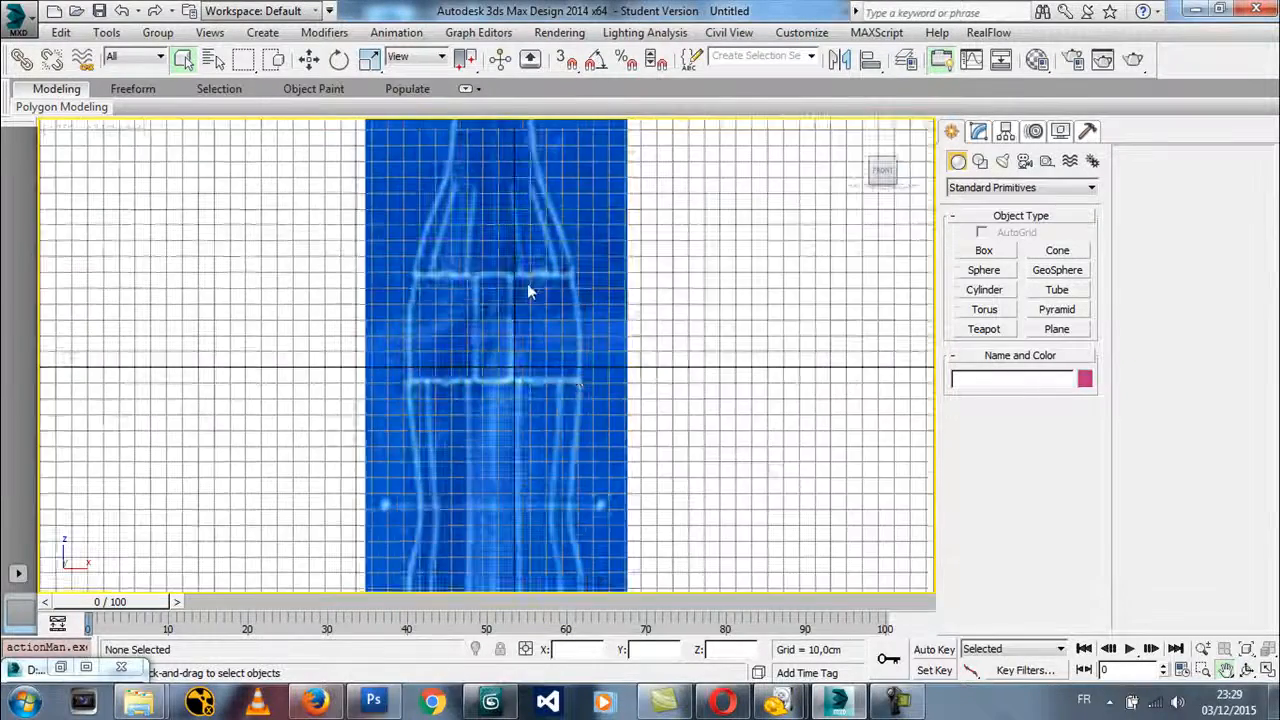
middle_click_drag(512, 388, 606, 409)
middle_click_drag(688, 345, 651, 323)
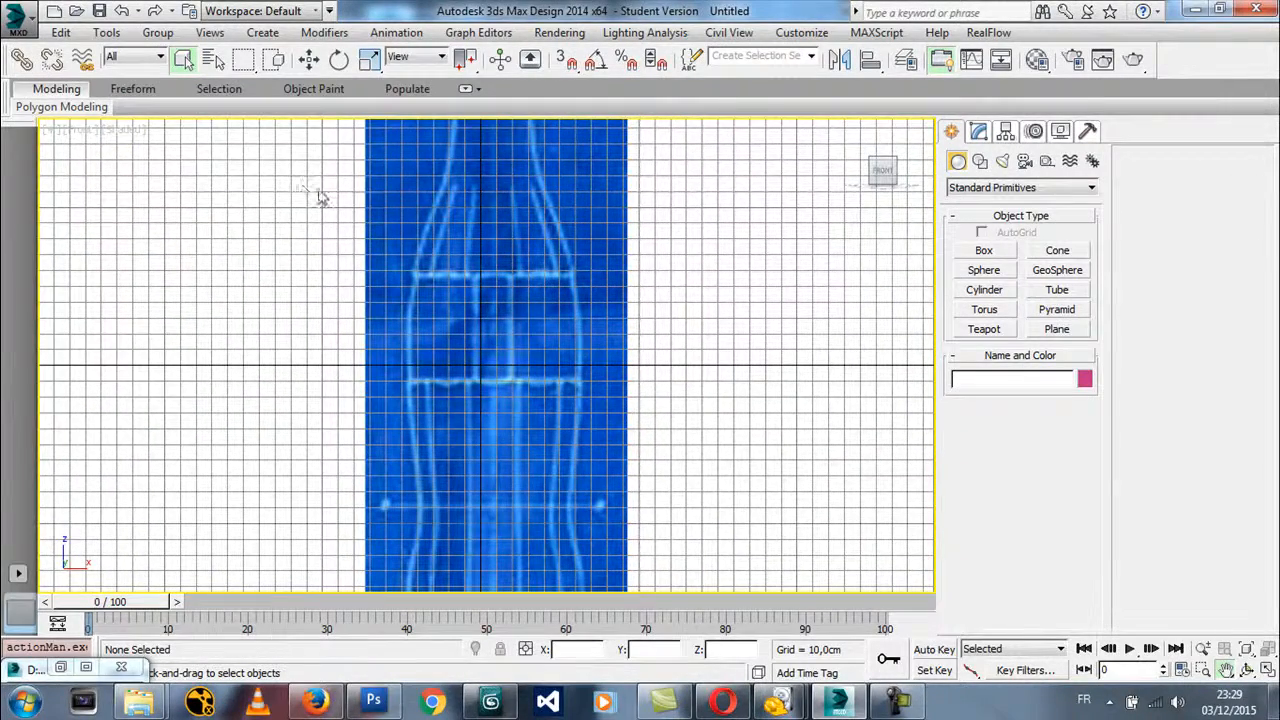
Save the scene as testProject in the scenes folder
left_click(20, 20)
left_click(68, 228)
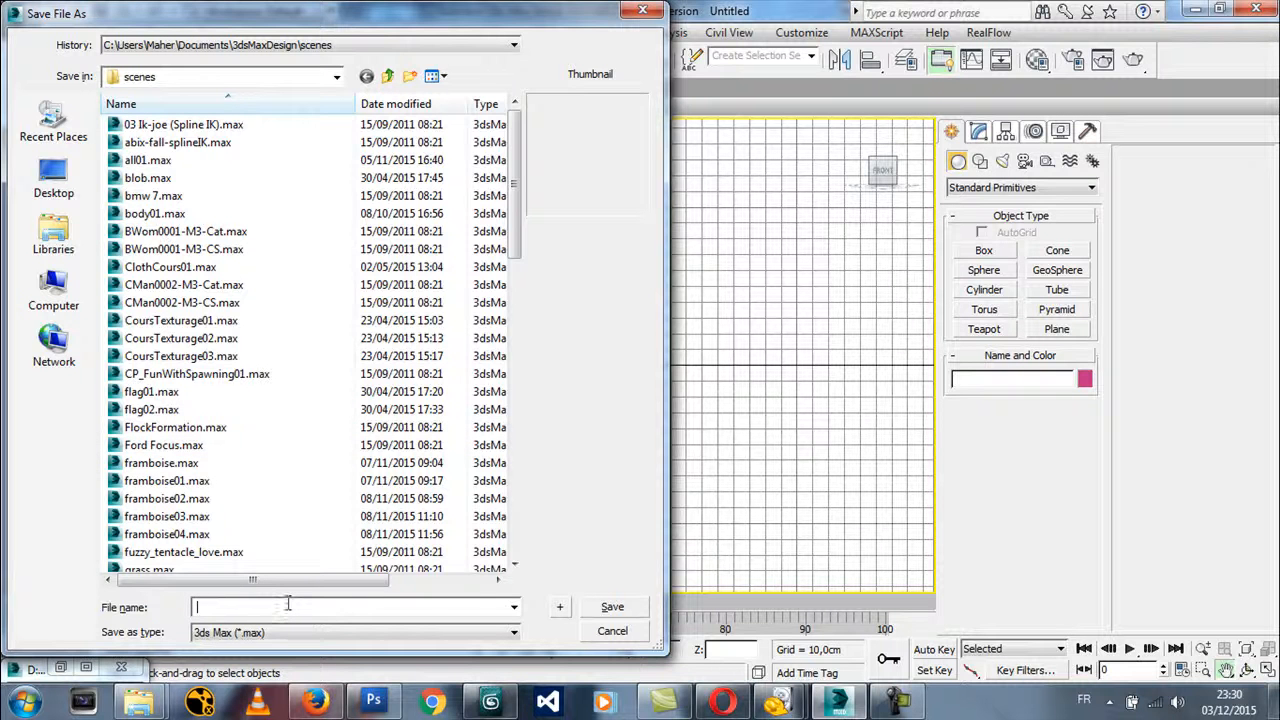
left_click(288, 606)
type("testProject")
key("Return")
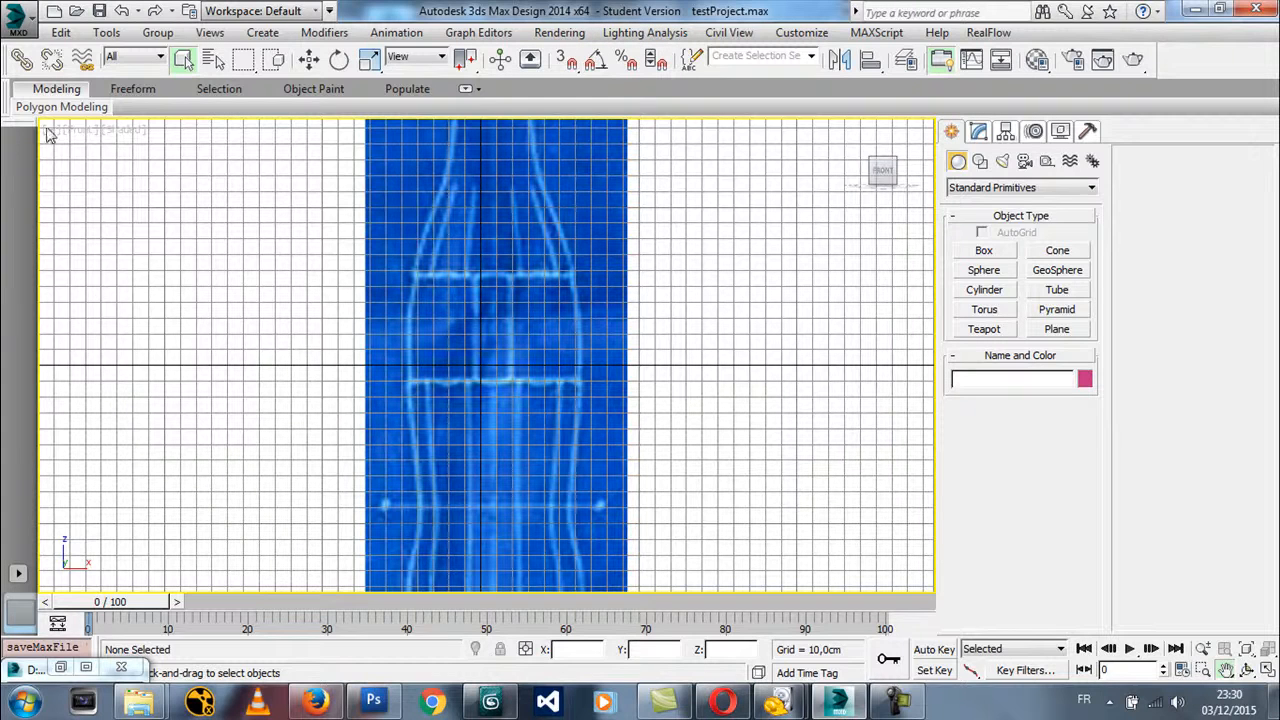
left_click(62, 136)
left_click(80, 352)
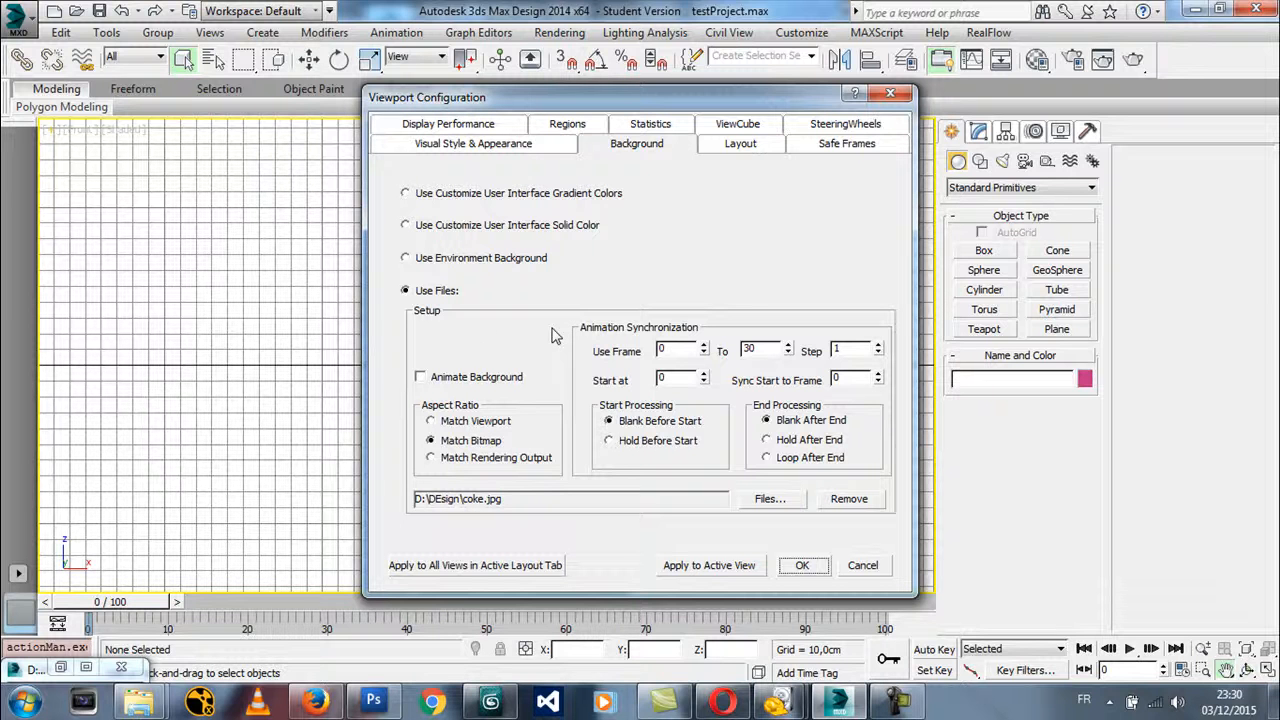
left_click(876, 566)
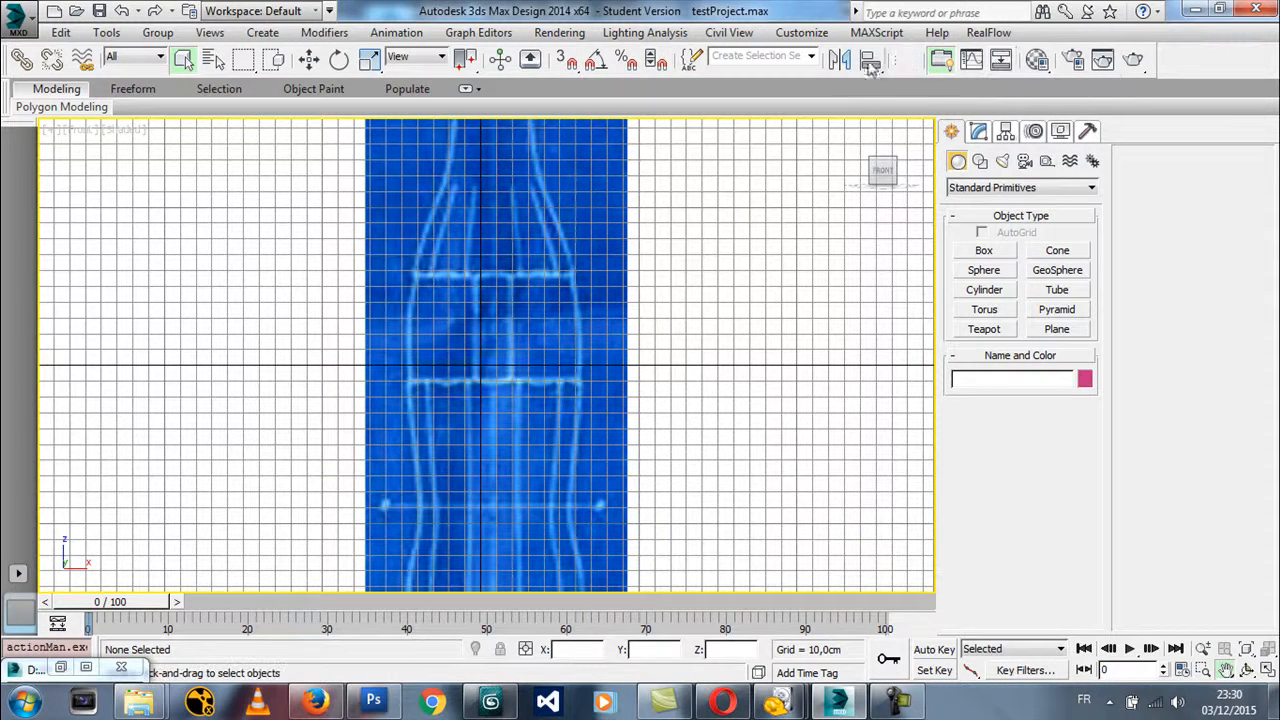
Set the viewport display driver to Legacy Direct3D in the preferences and accept the change
left_click(802, 32)
left_click(822, 336)
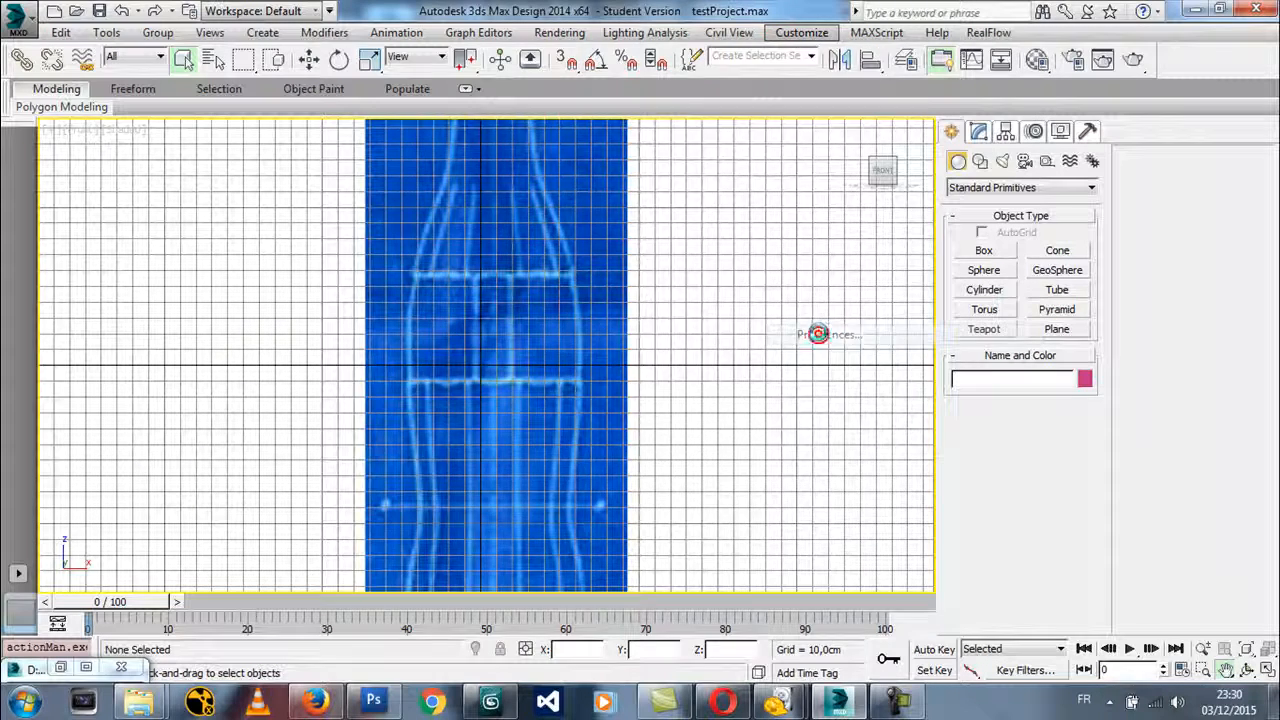
left_click(518, 118)
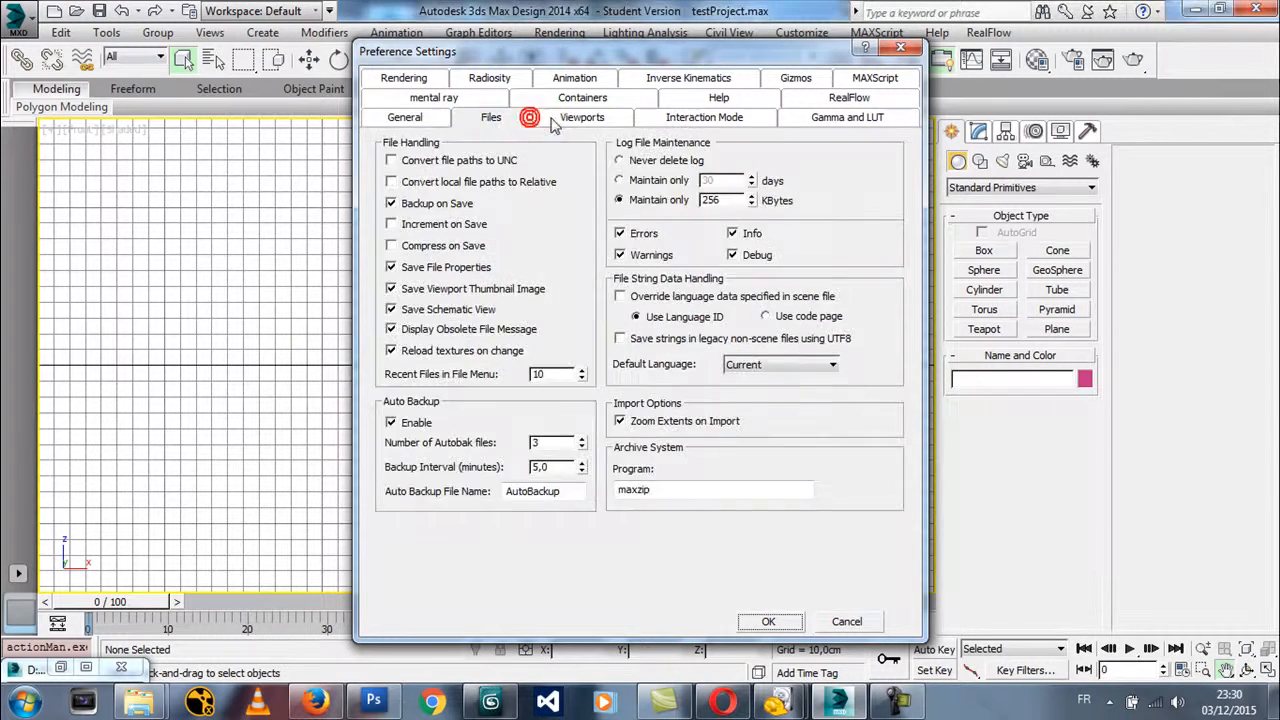
left_click(557, 119)
left_click(484, 453)
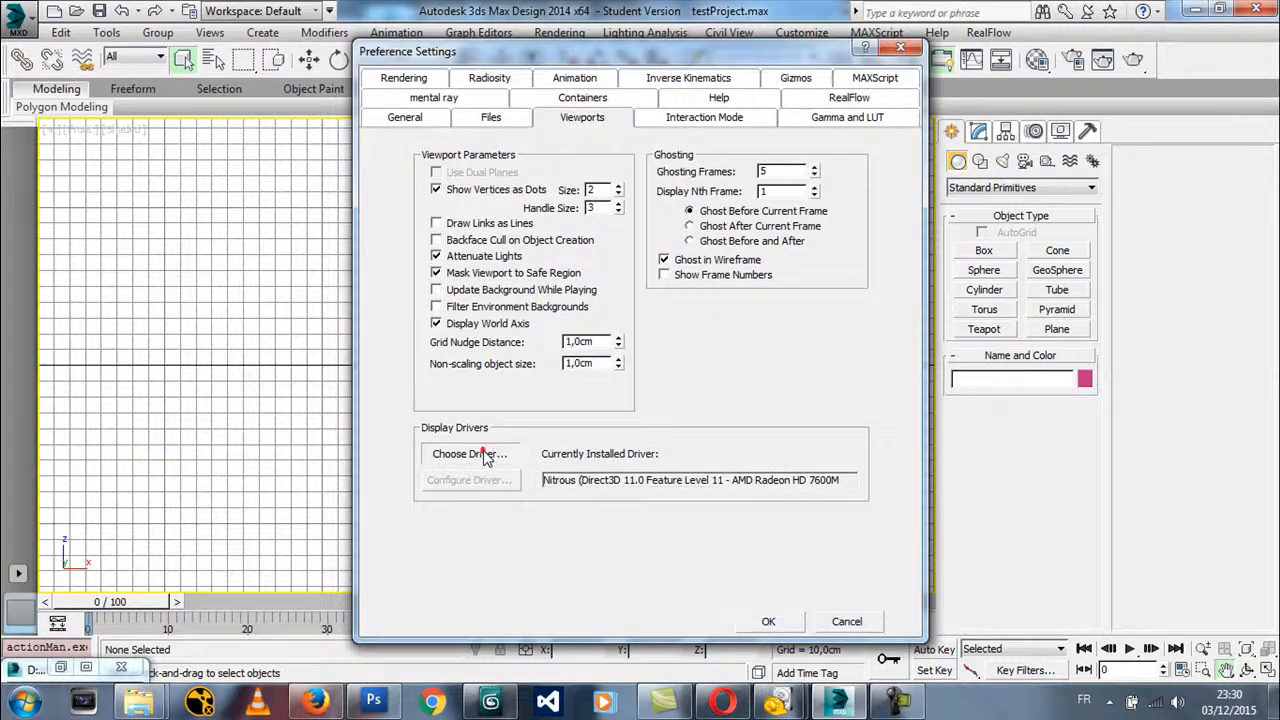
left_click(600, 308)
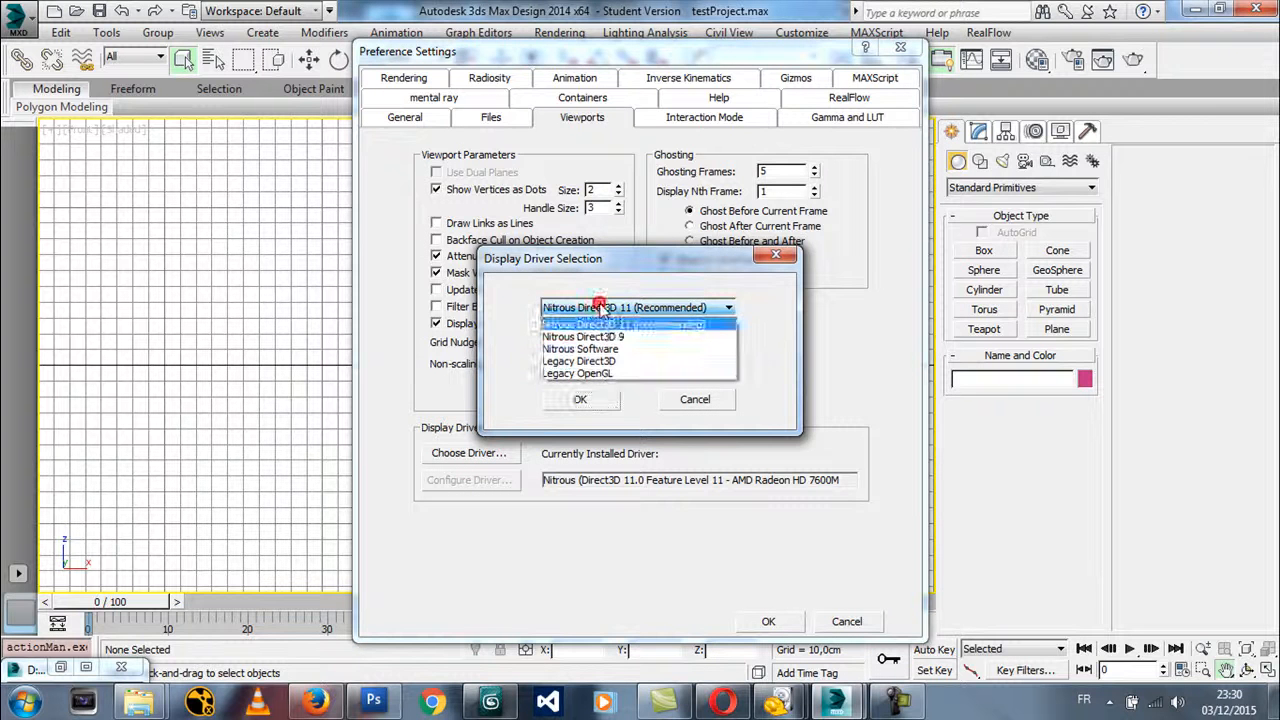
left_click(612, 361)
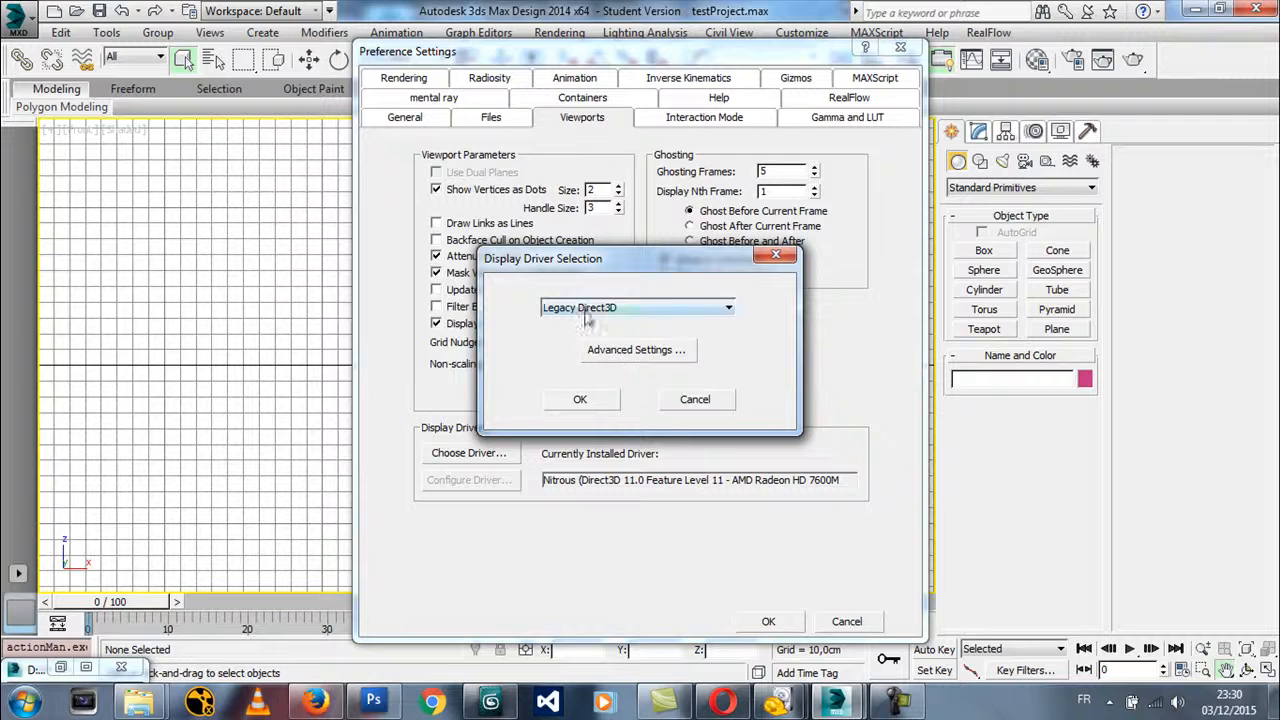
left_click(588, 408)
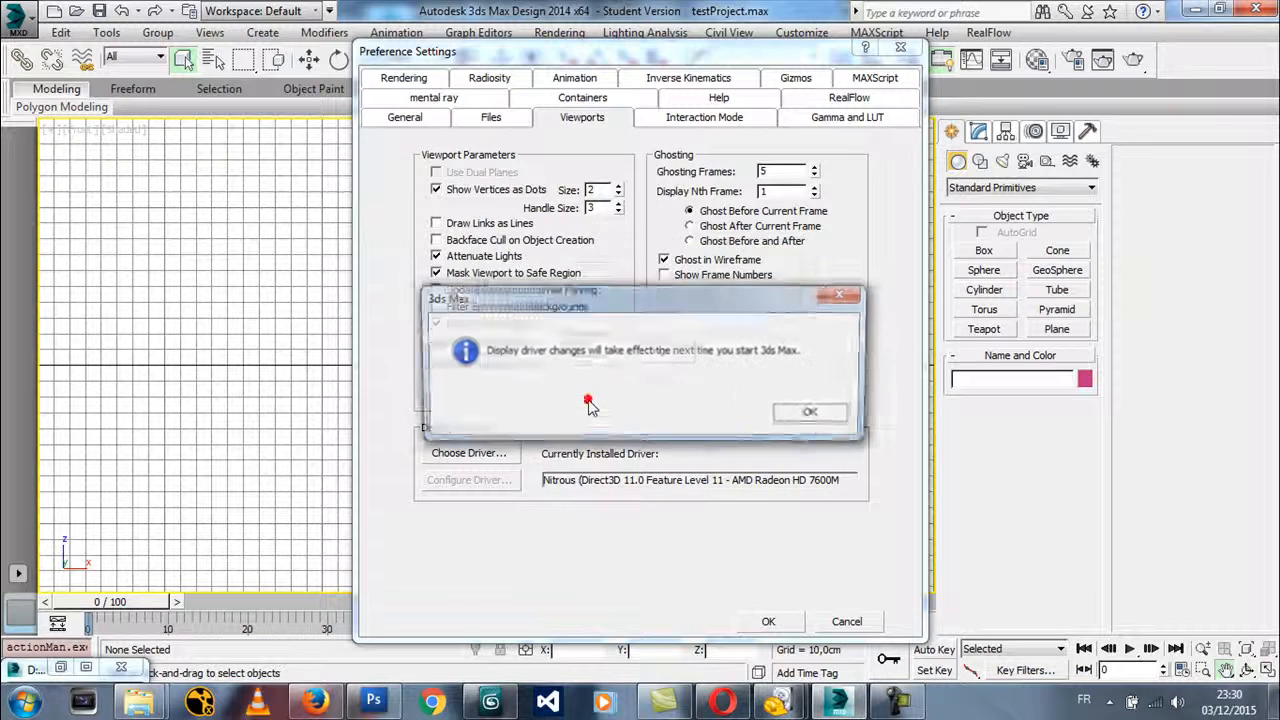
left_click(810, 412)
left_click(768, 621)
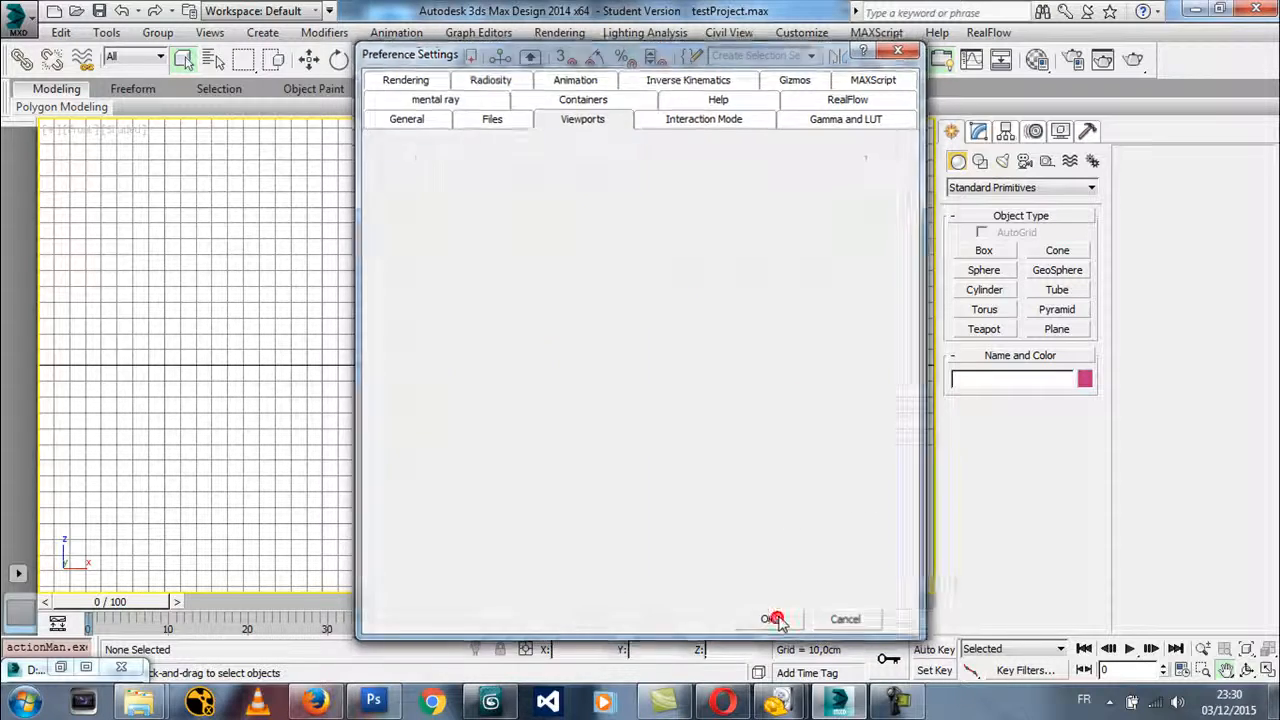
Exit 3ds Max Design 2014 and start its English version again
left_click(15, 17)
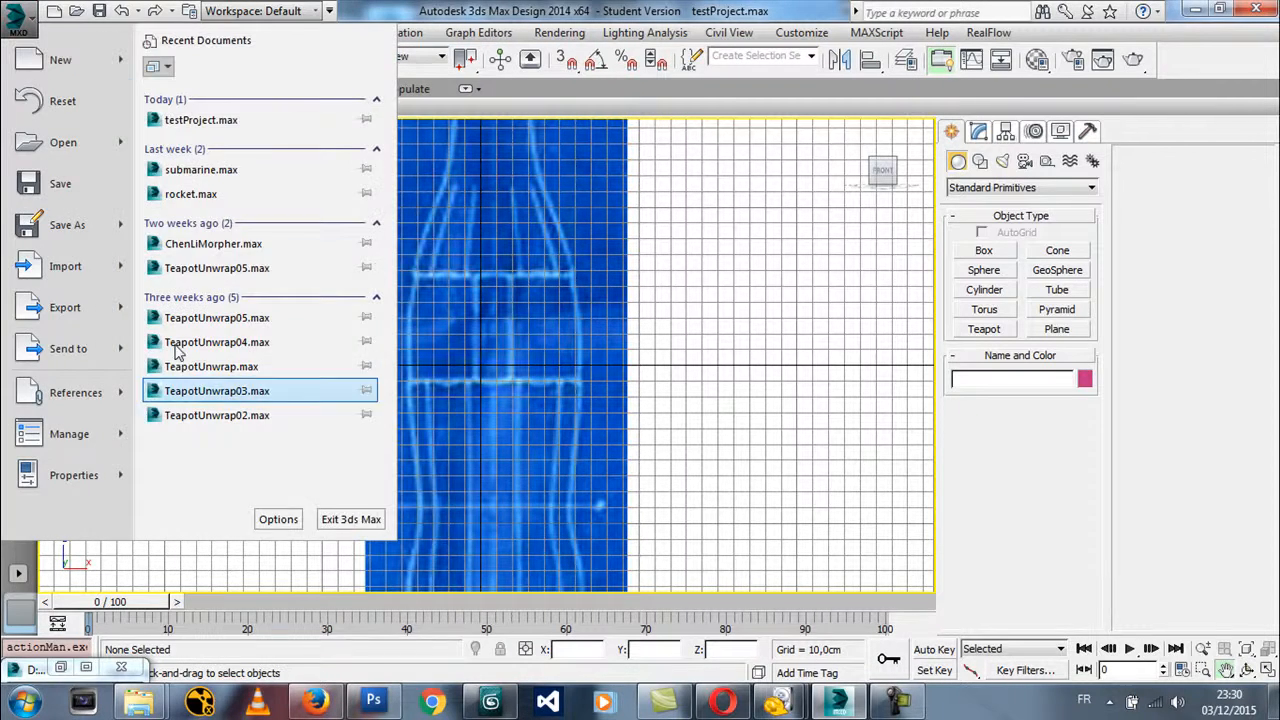
left_click(352, 519)
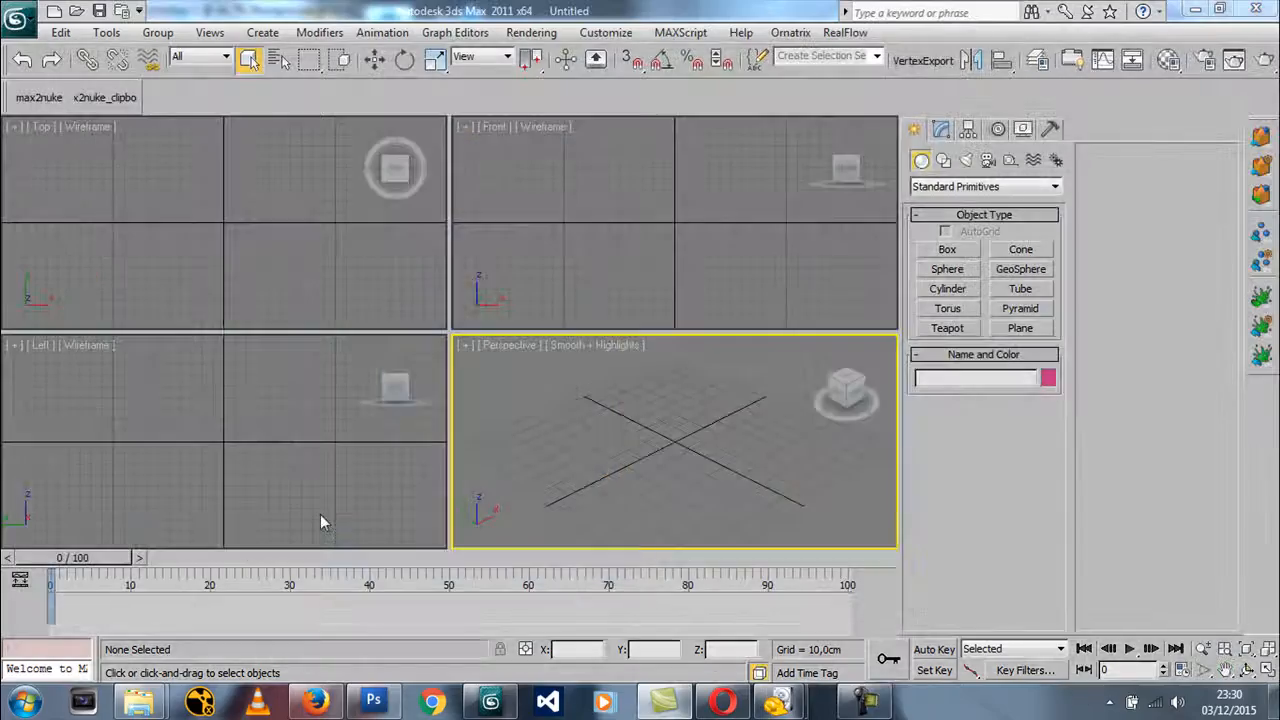
left_click(22, 703)
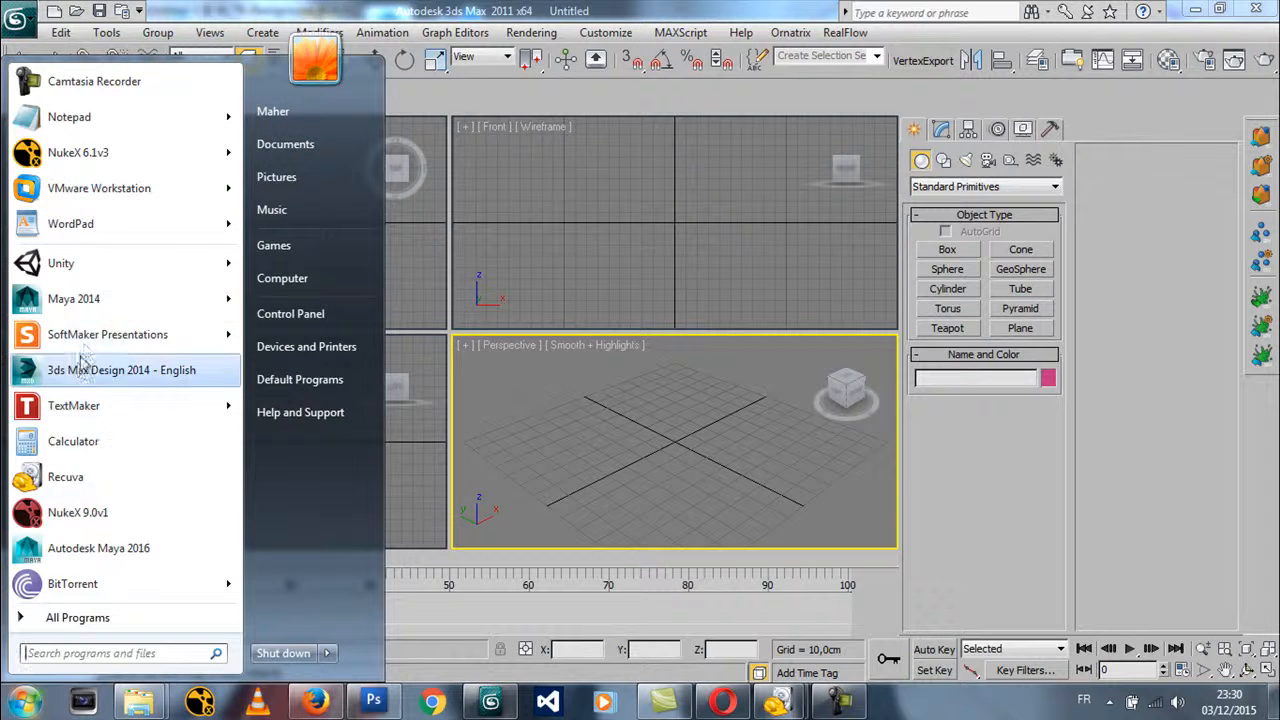
left_click(78, 371)
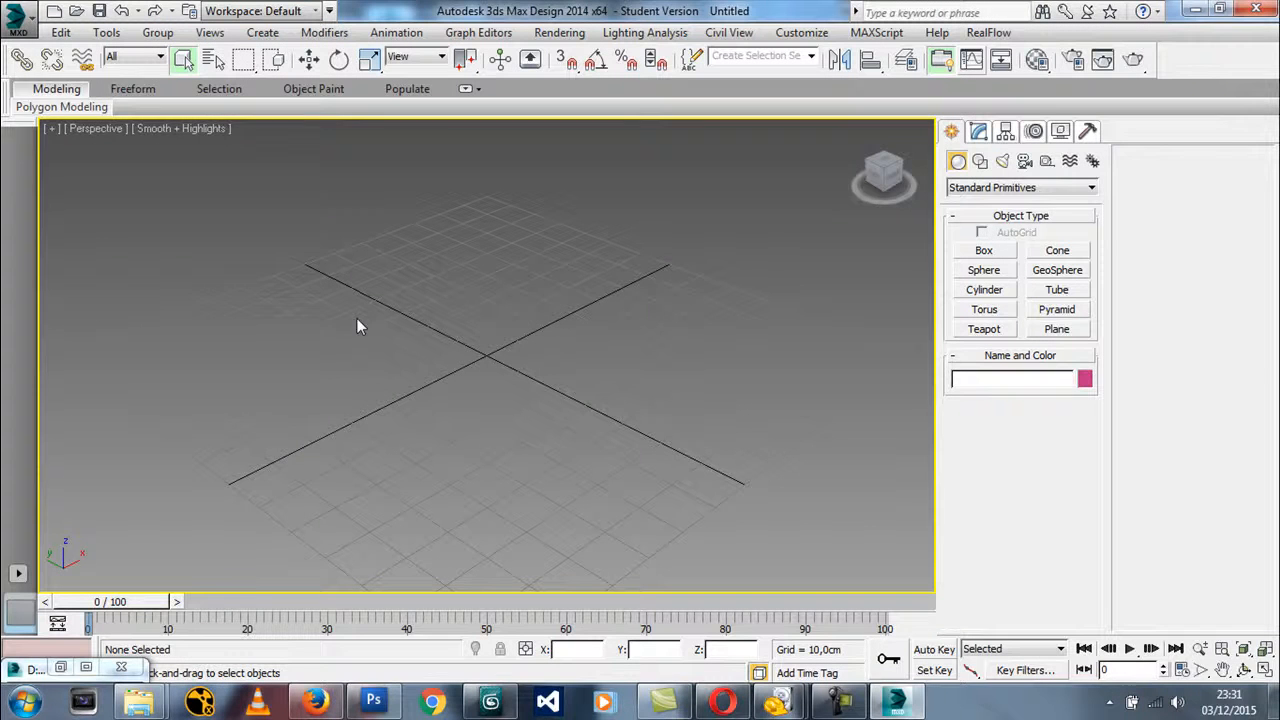
Open the recent scene testProject.max and pan across the bottle blueprint in the Front view
left_click(14, 20)
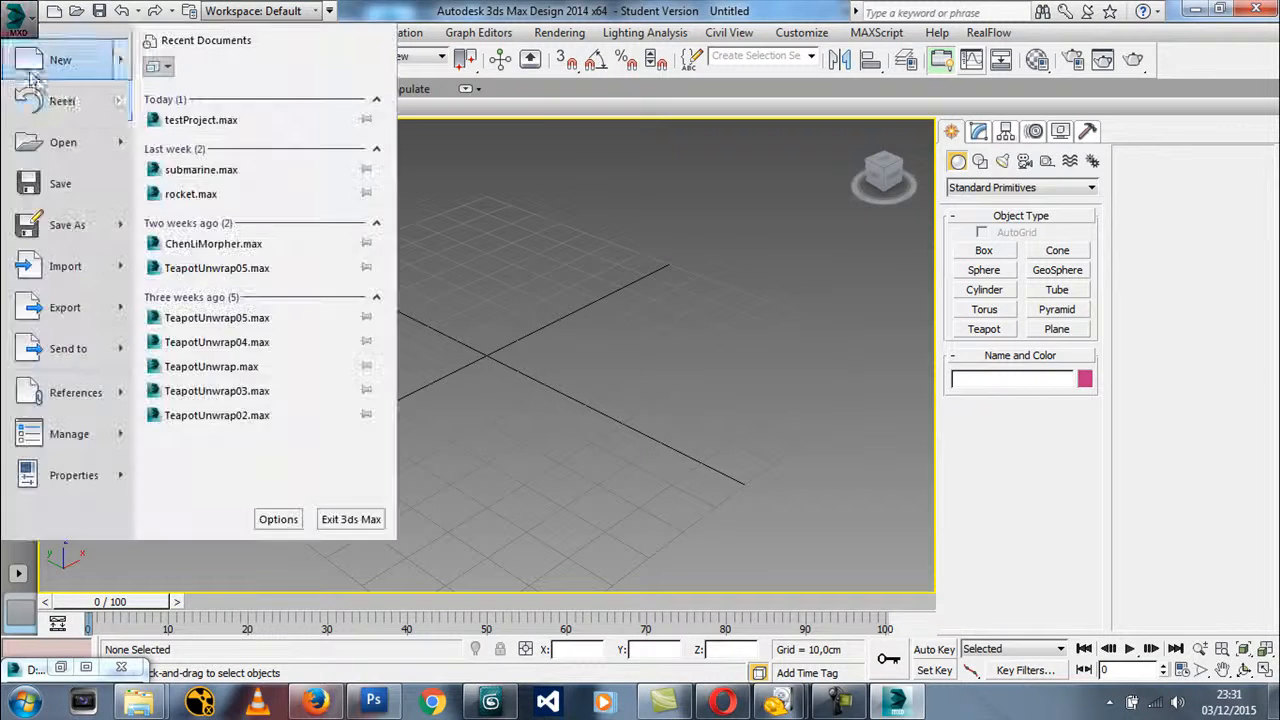
left_click(240, 122)
mouse_move(519, 299)
middle_mouse_down()
mouse_move(445, 305)
mouse_move(463, 329)
mouse_move(514, 297)
mouse_move(537, 313)
middle_mouse_up()
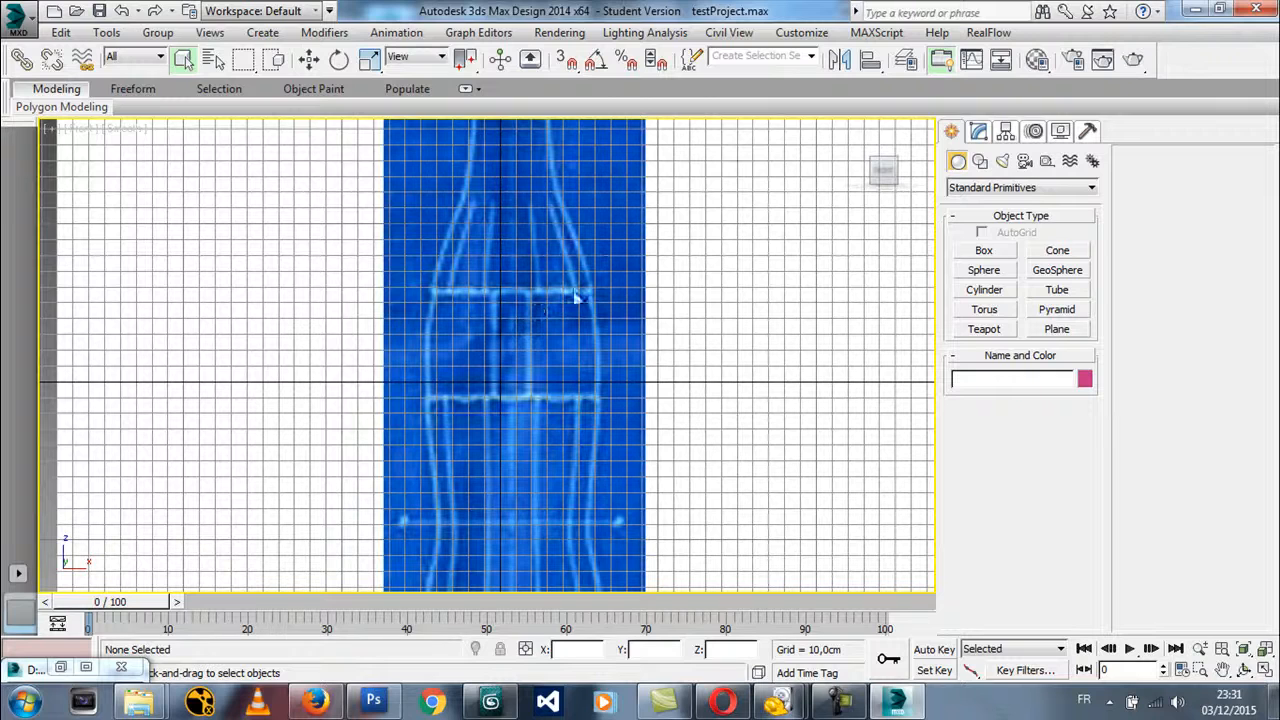
Apply the Front view's coke.jpg background with Match Bitmap and Lock Zoom/Pan, and test panning and zooming it
left_click(802, 32)
left_click(396, 32)
left_click(48, 127)
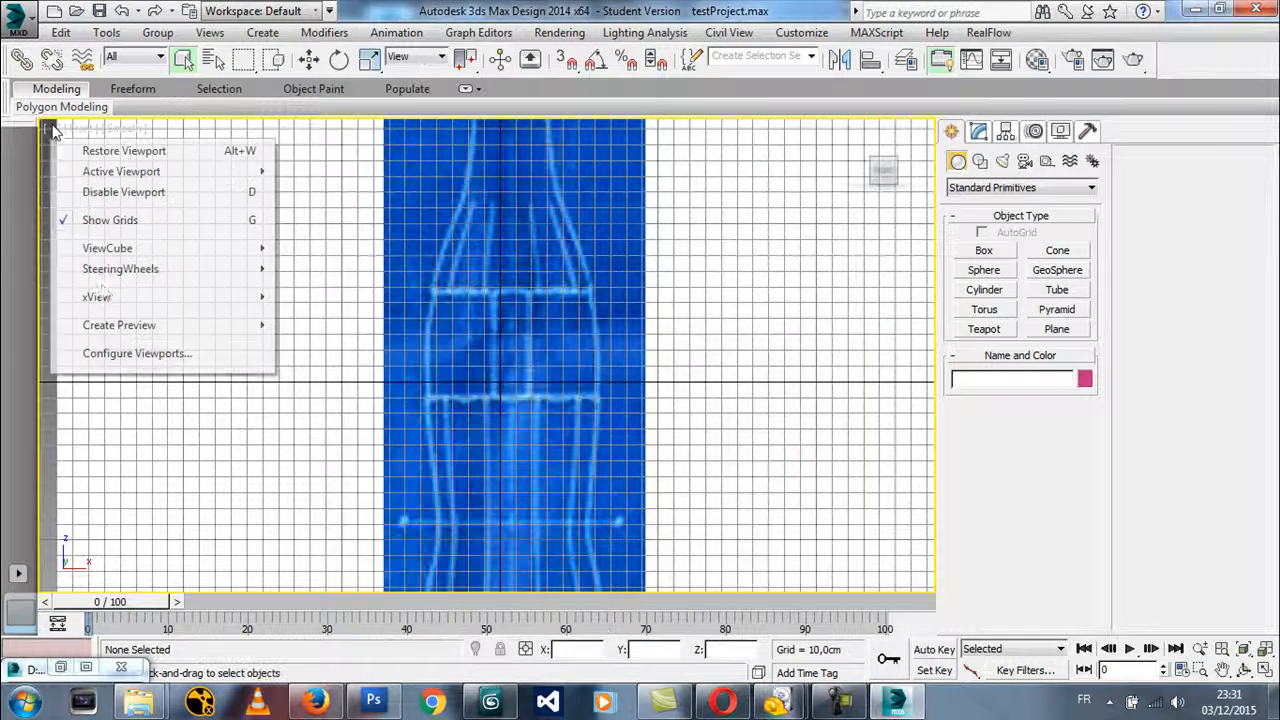
left_click(130, 347)
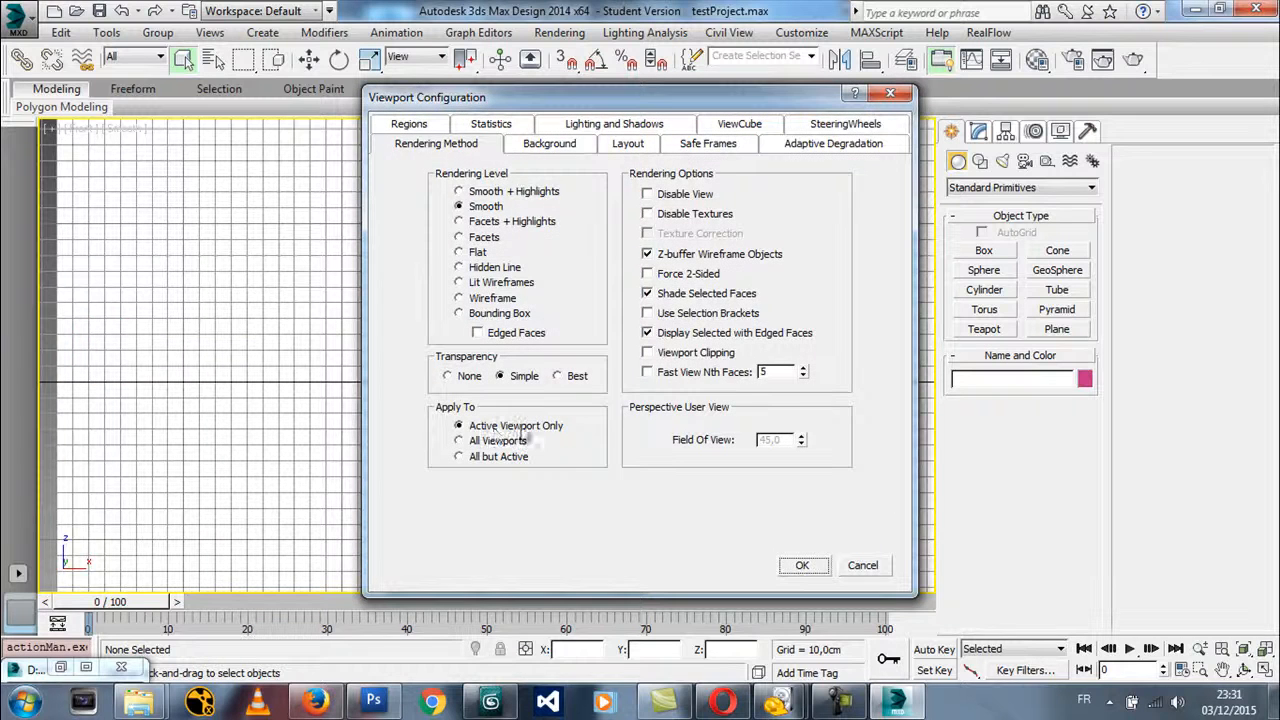
left_click(576, 146)
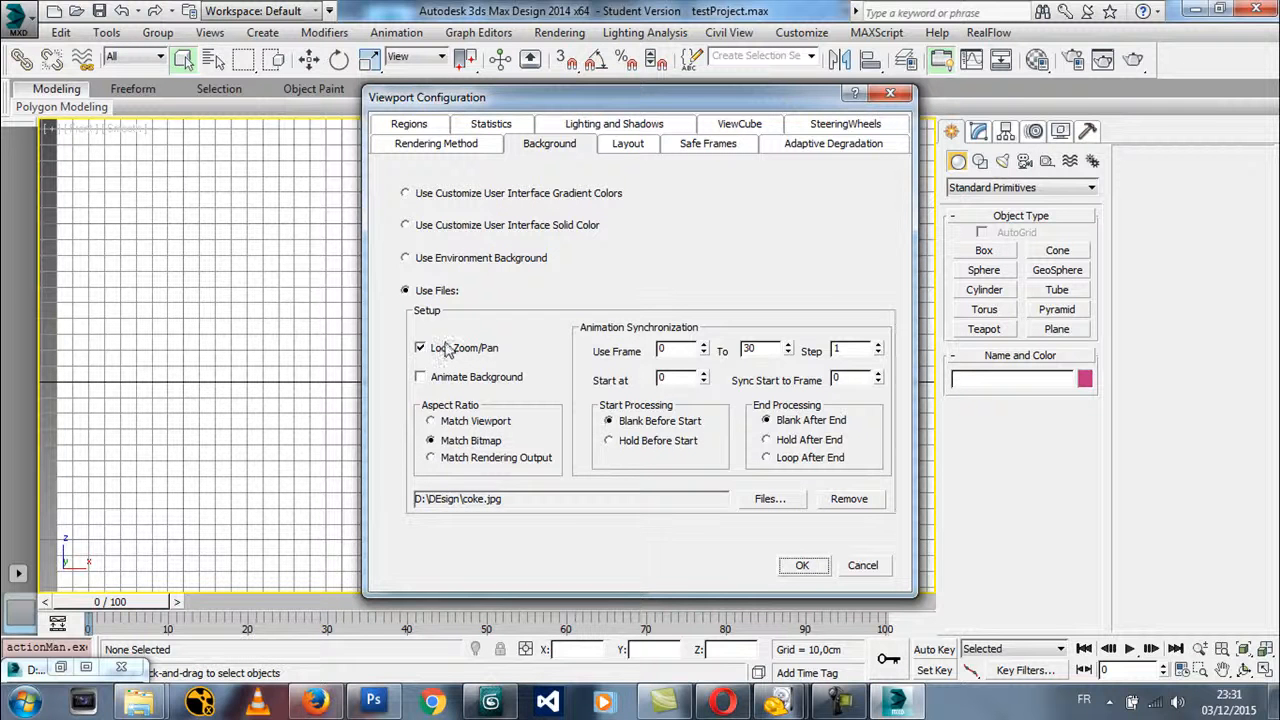
left_click(805, 565)
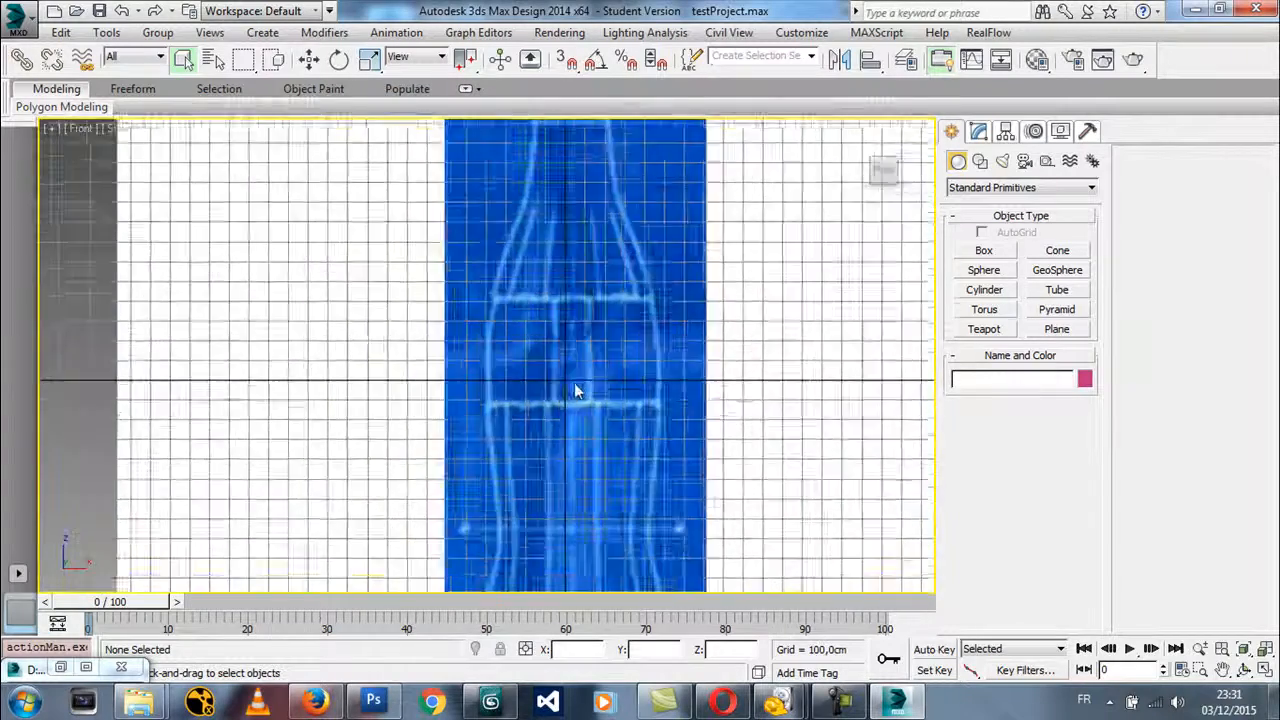
middle_click_drag(574, 383, 438, 362)
scroll(605, 350, "up", 5)
scroll(615, 352, "down", 4)
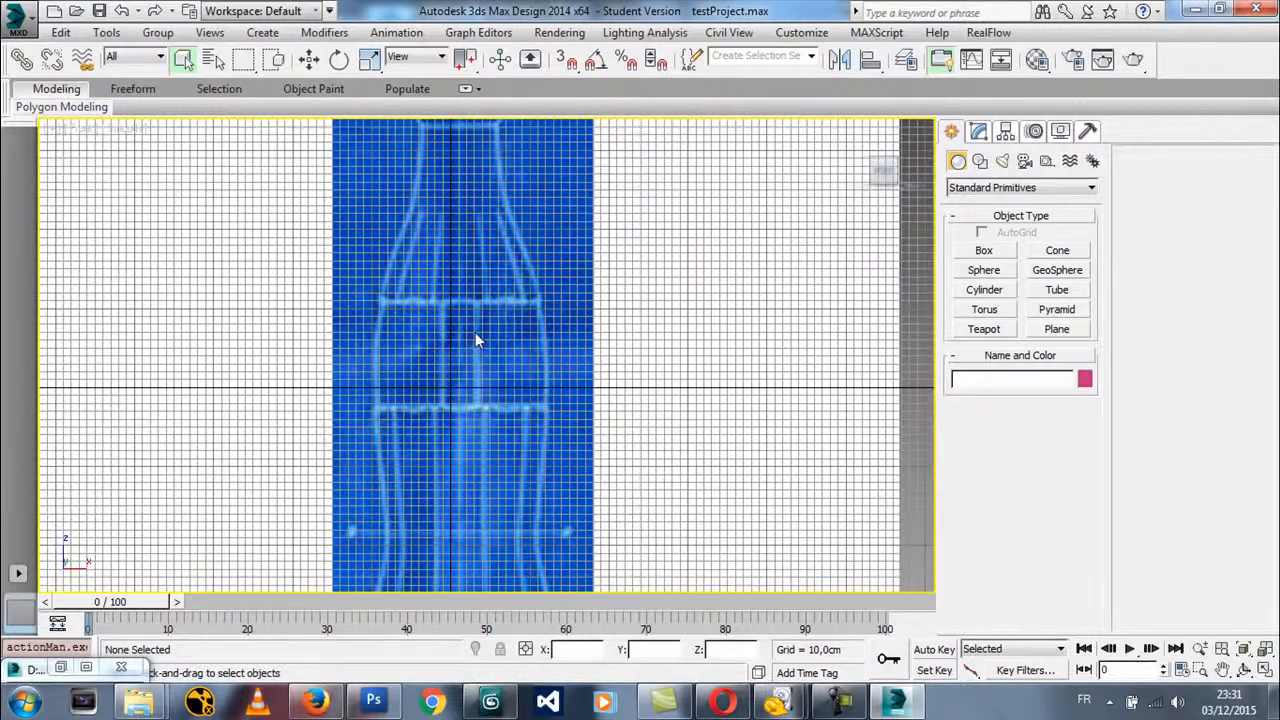
Read the forum thread about viewport backgrounds and lock zoom in Firefox, and return to 3ds Max
left_click(315, 702)
left_click(1092, 15)
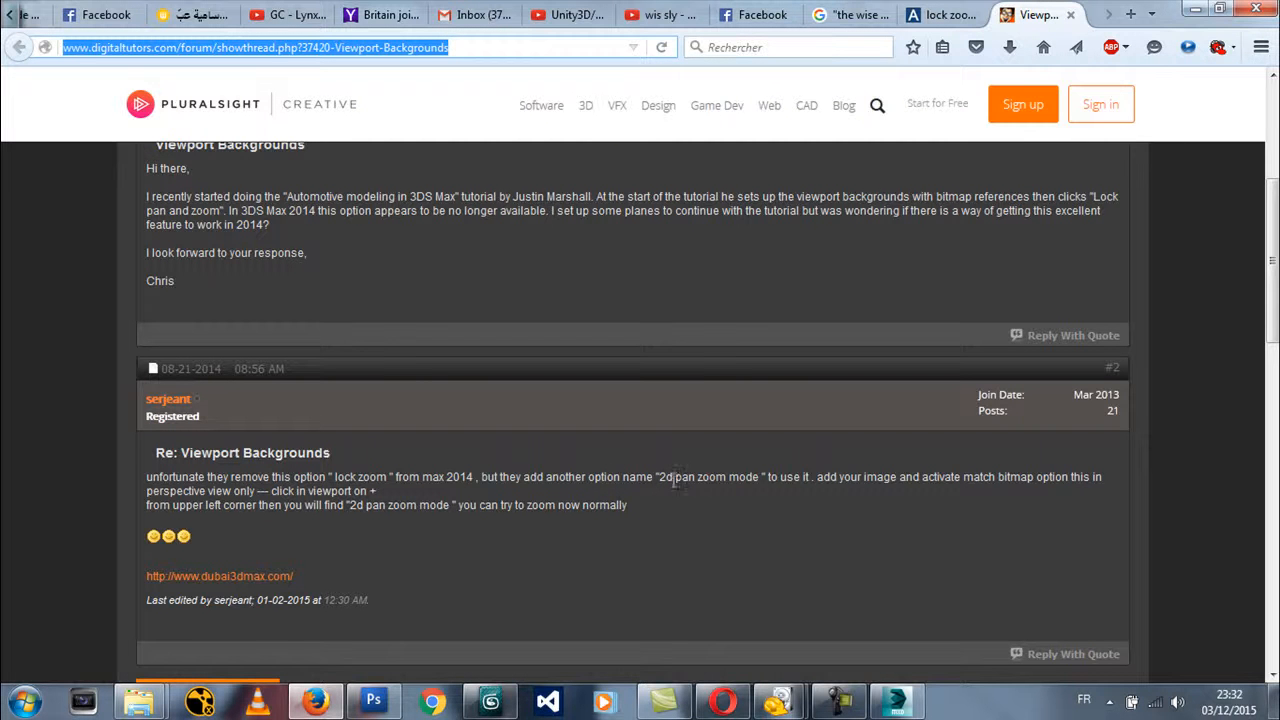
left_click(1195, 8)
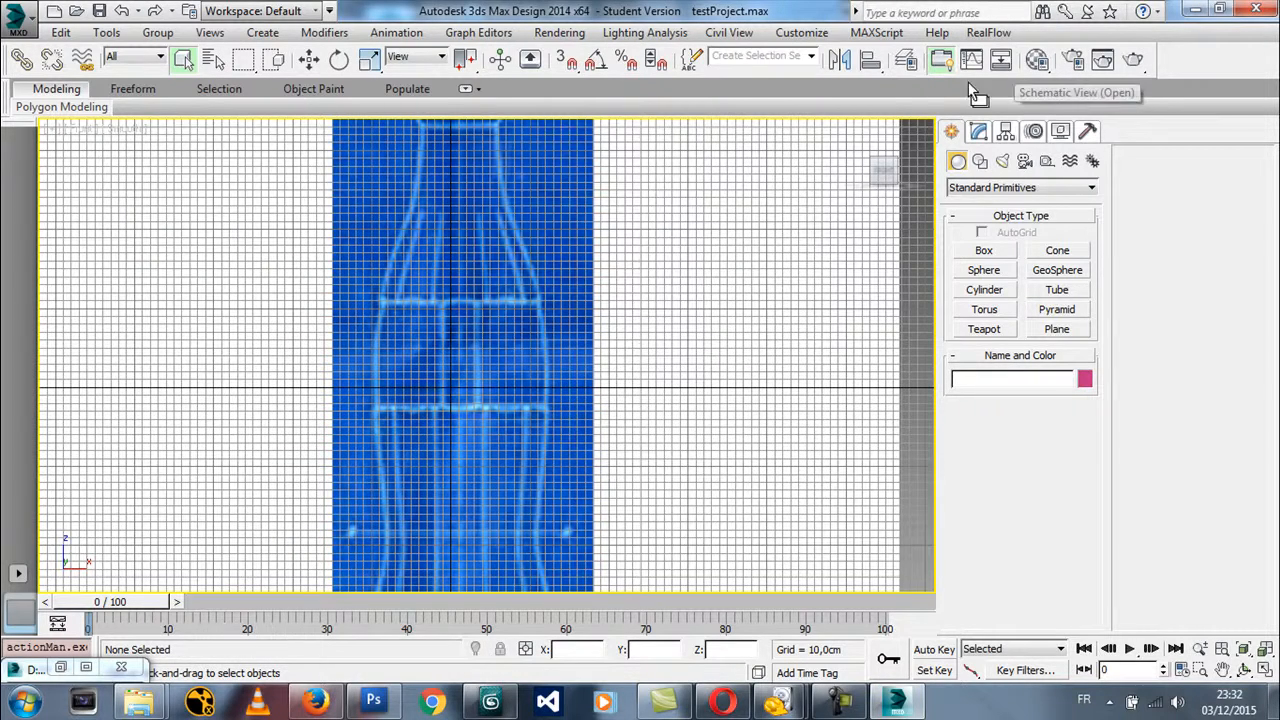
Set the viewport display driver to Nitrous Direct3D 11 in the preferences and accept the change
left_click(812, 33)
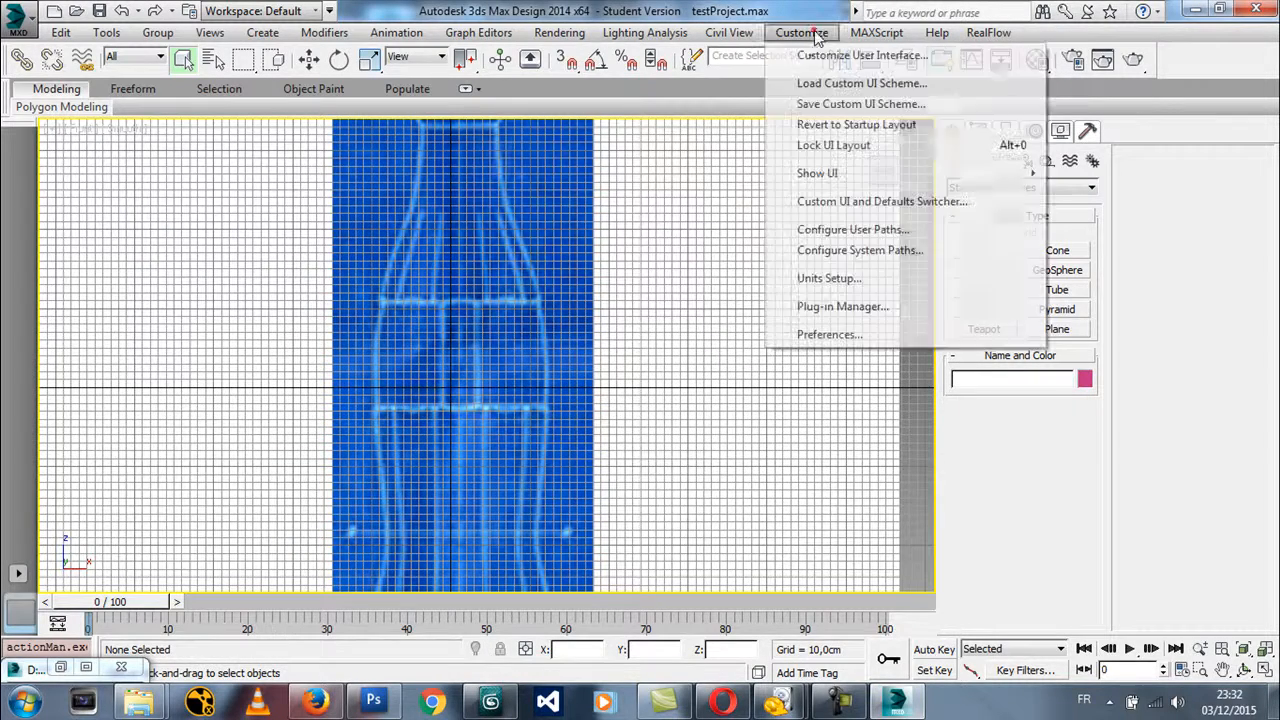
left_click(815, 334)
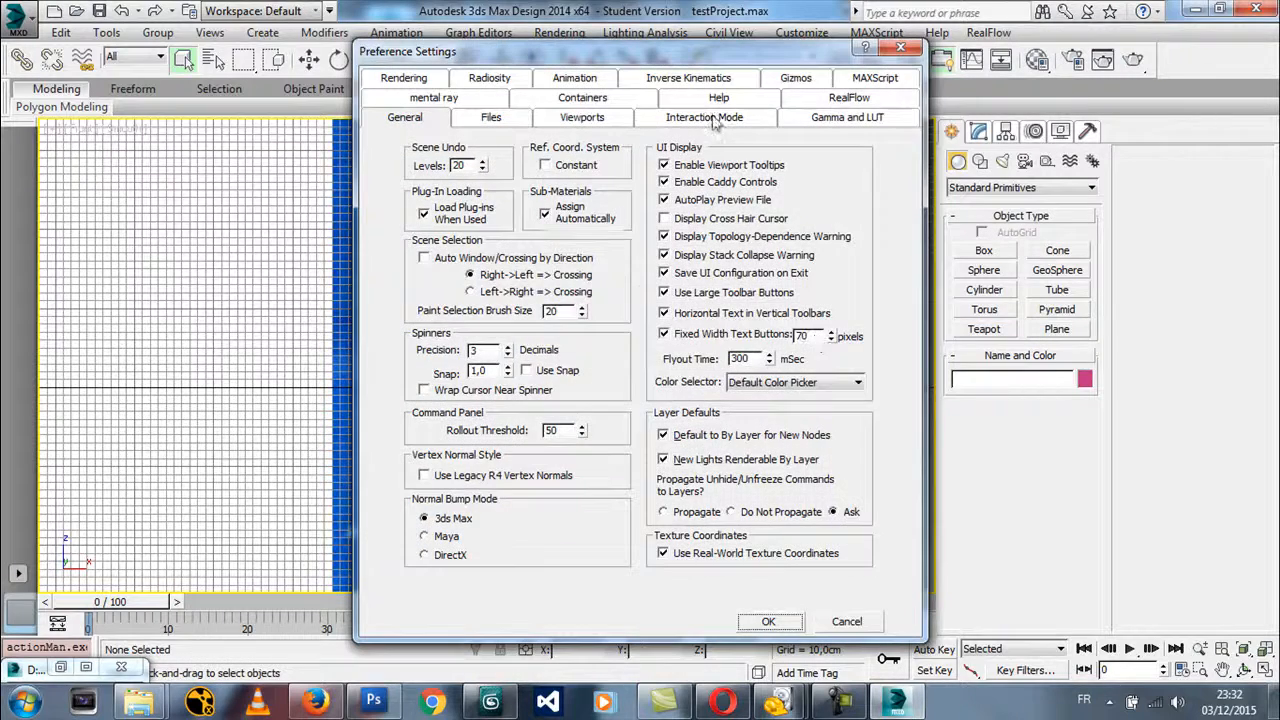
left_click(586, 119)
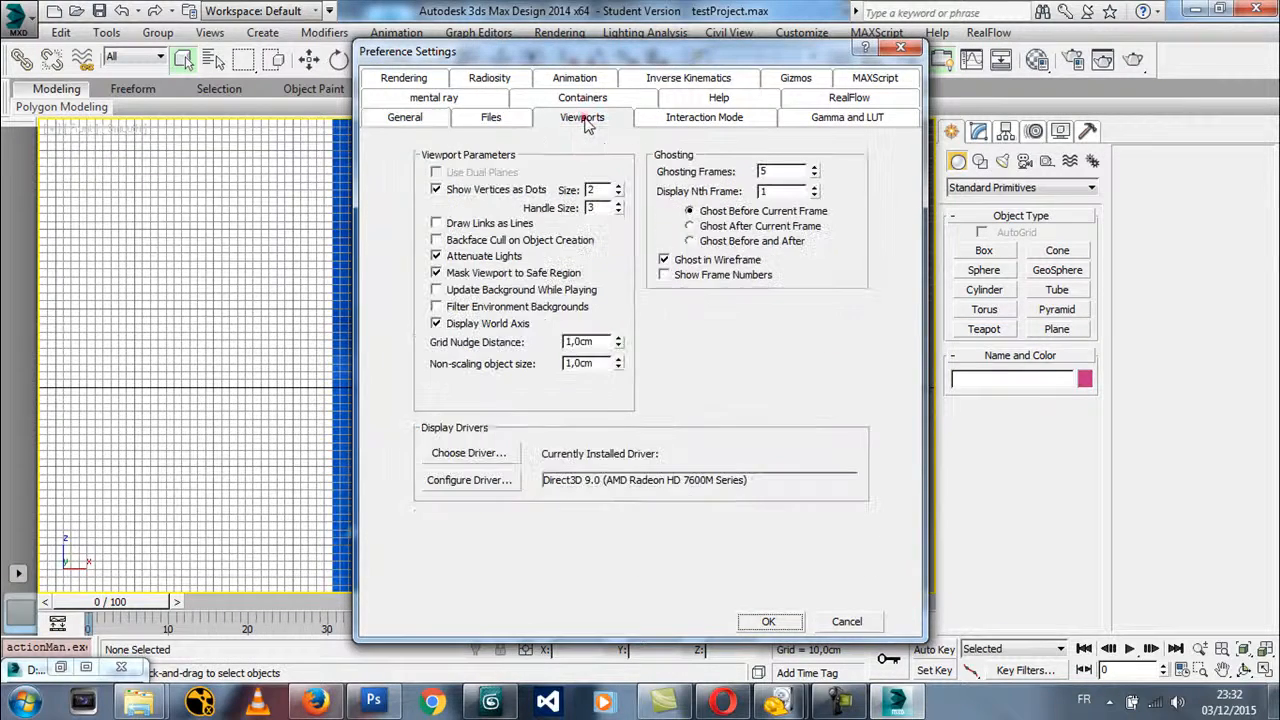
left_click(452, 456)
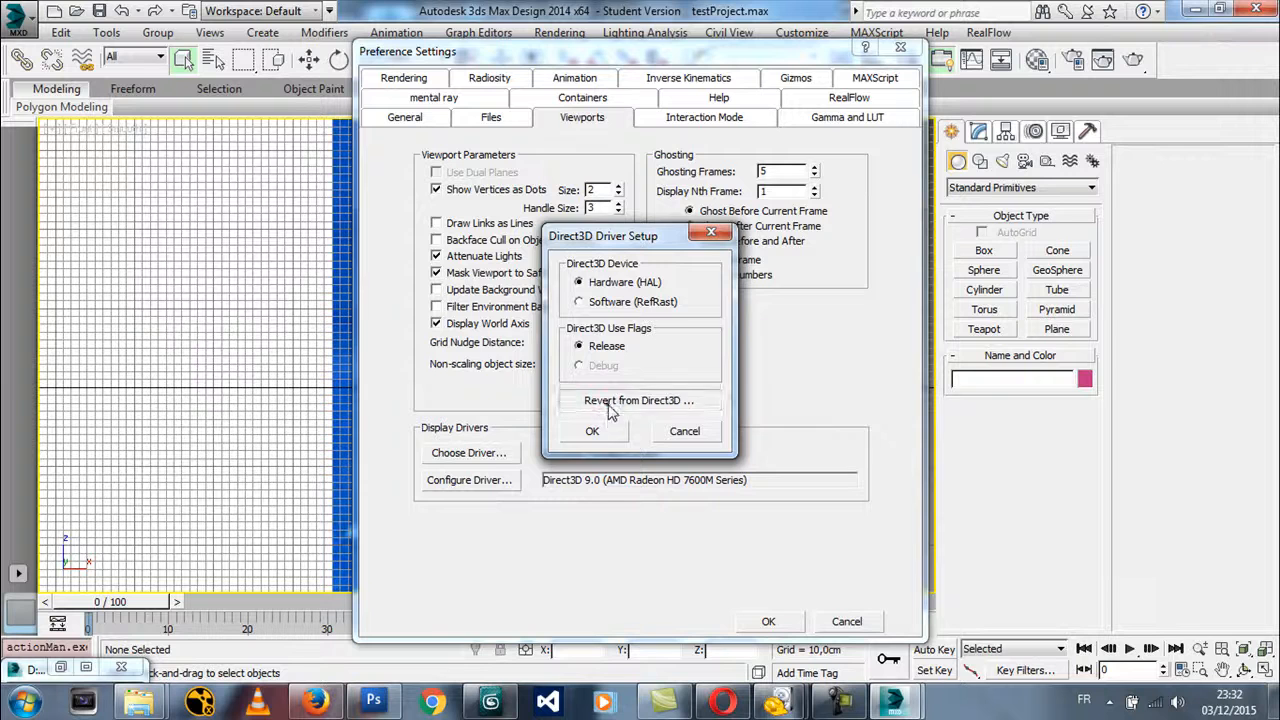
left_click(592, 430)
left_click(615, 309)
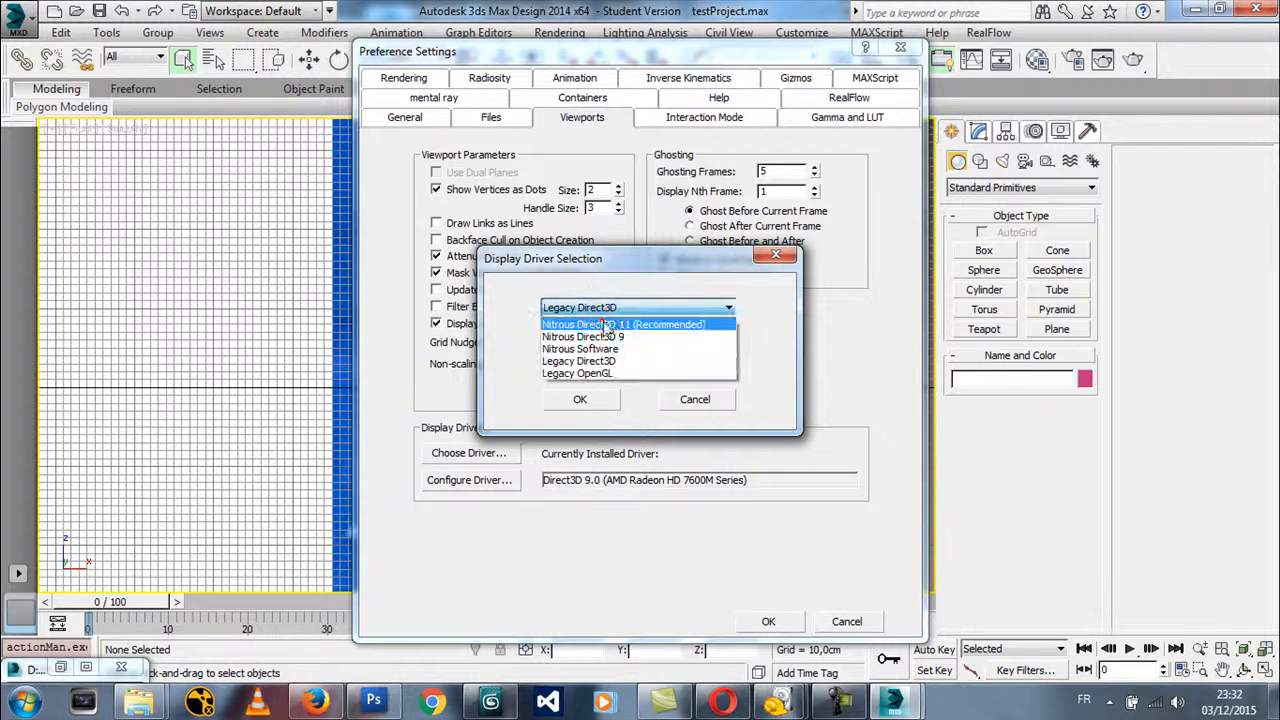
left_click(600, 322)
left_click(581, 398)
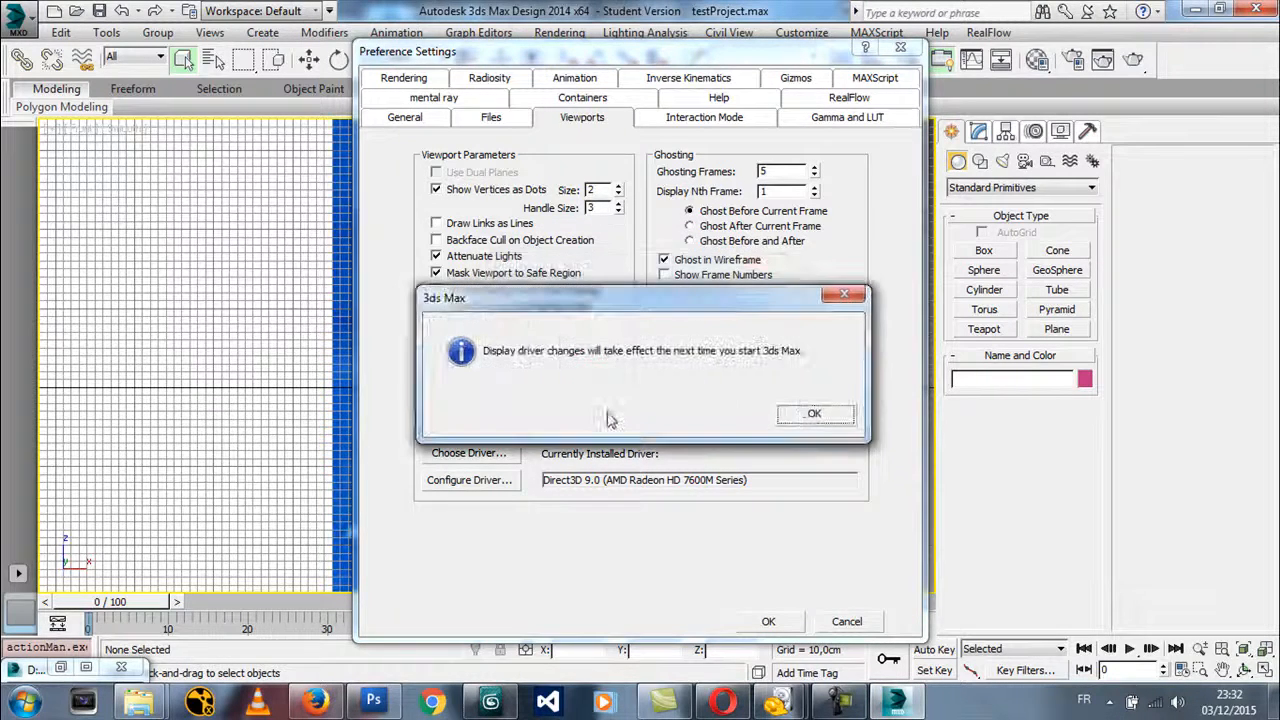
left_click(800, 418)
left_click(768, 621)
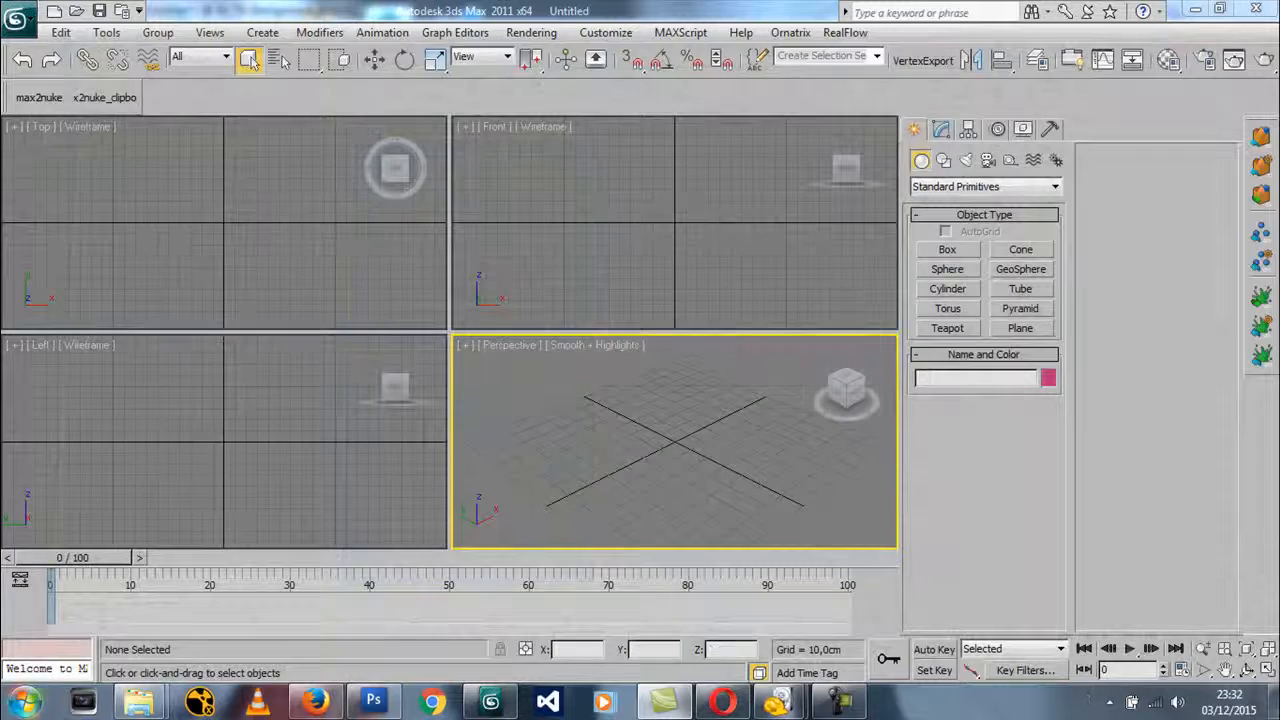
Restart the English version of 3ds Max Design 2014 and reopen the recent scene testProject.max
left_click(24, 703)
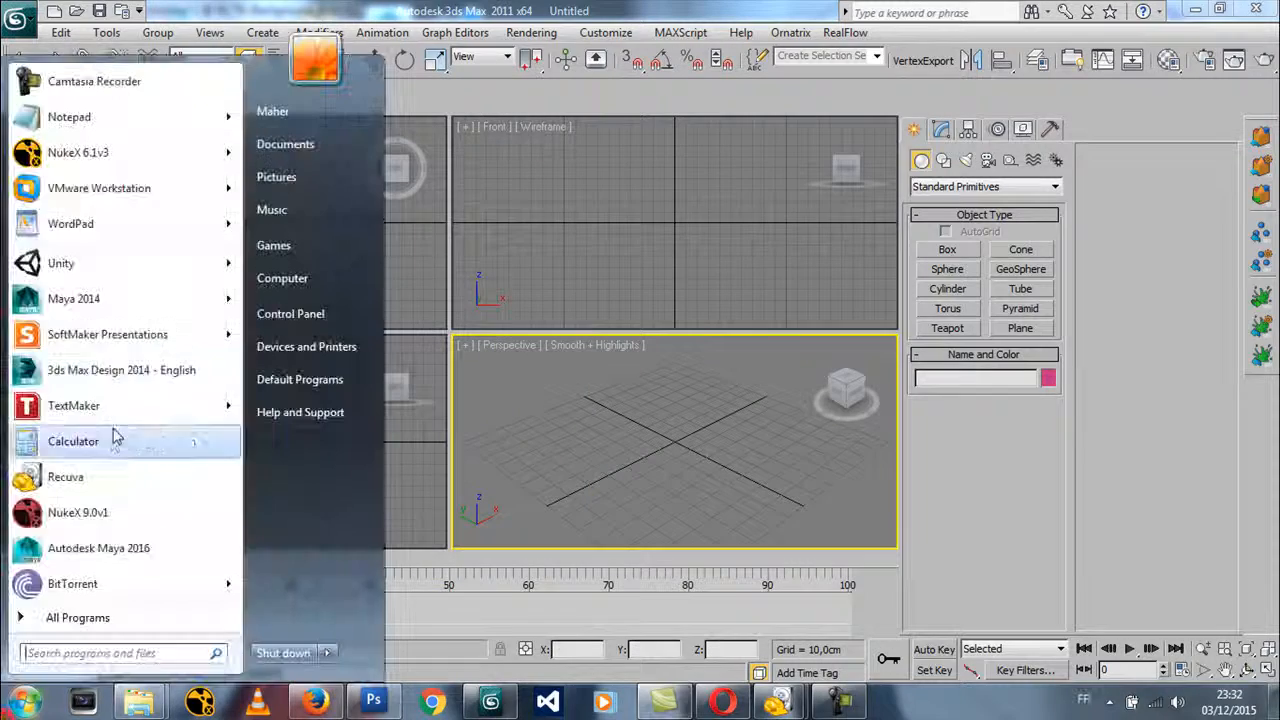
left_click(103, 370)
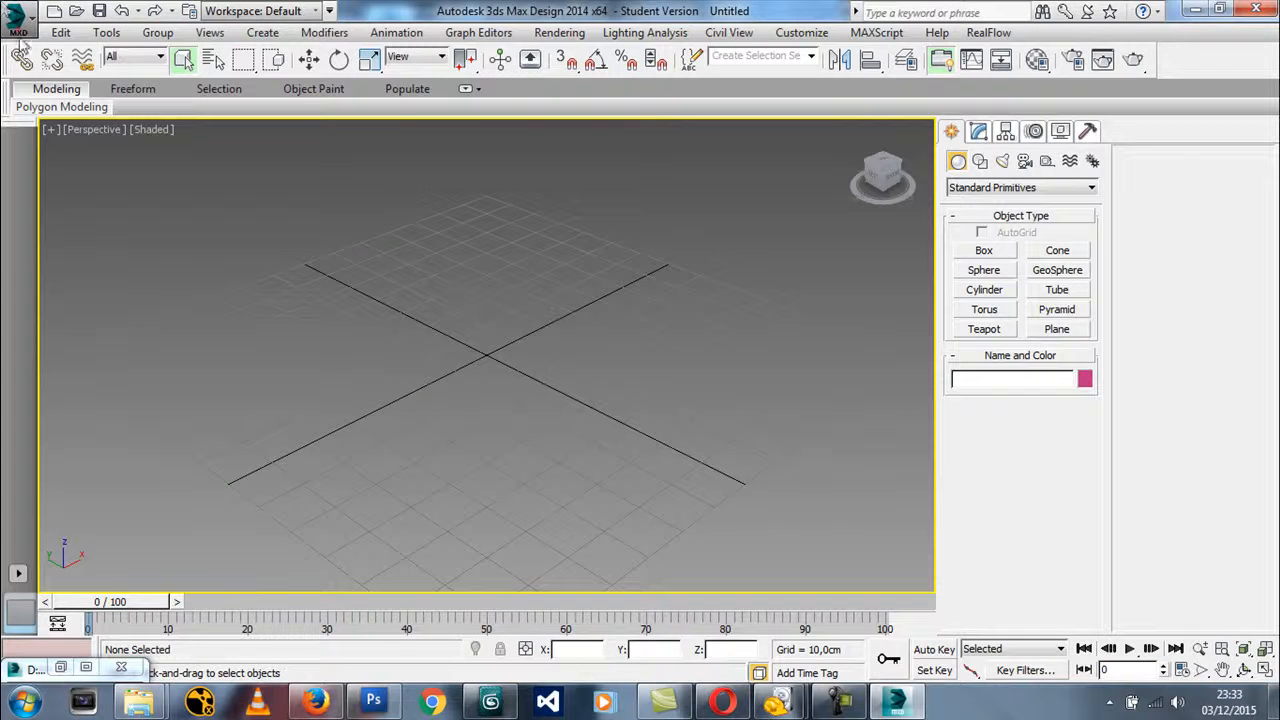
left_click(18, 28)
left_click(205, 120)
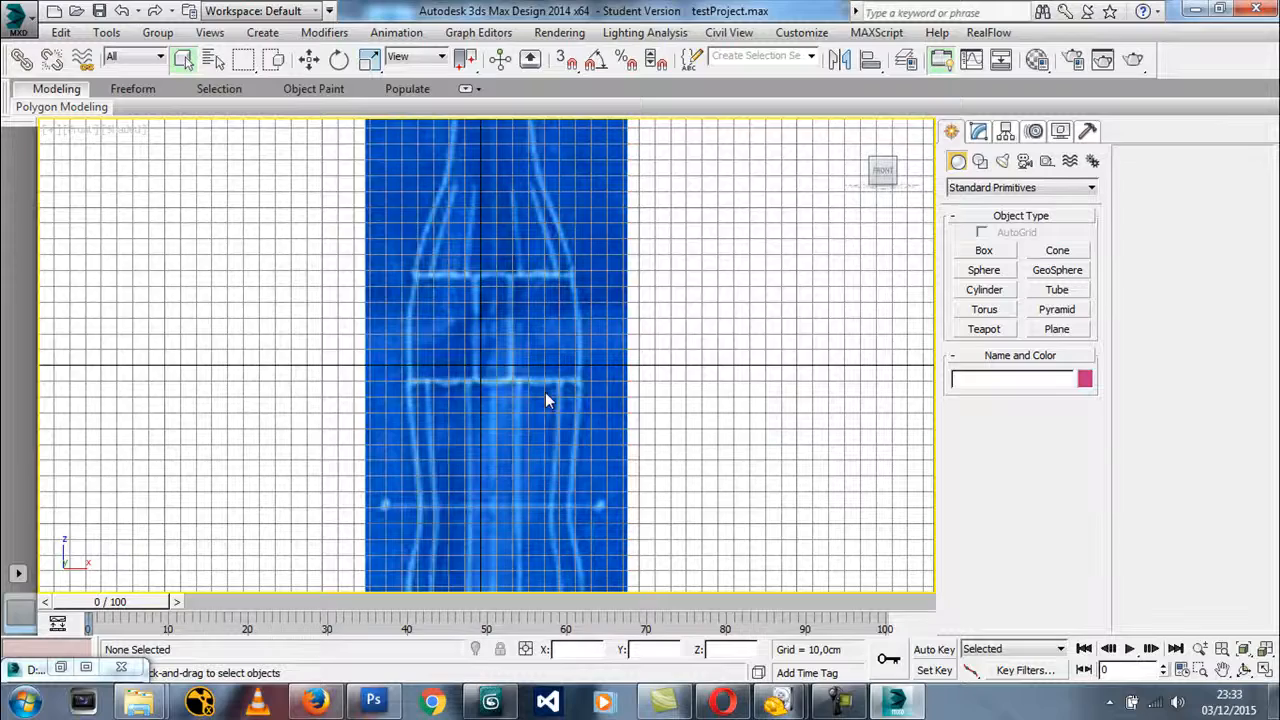
middle_click_drag(545, 392, 536, 356)
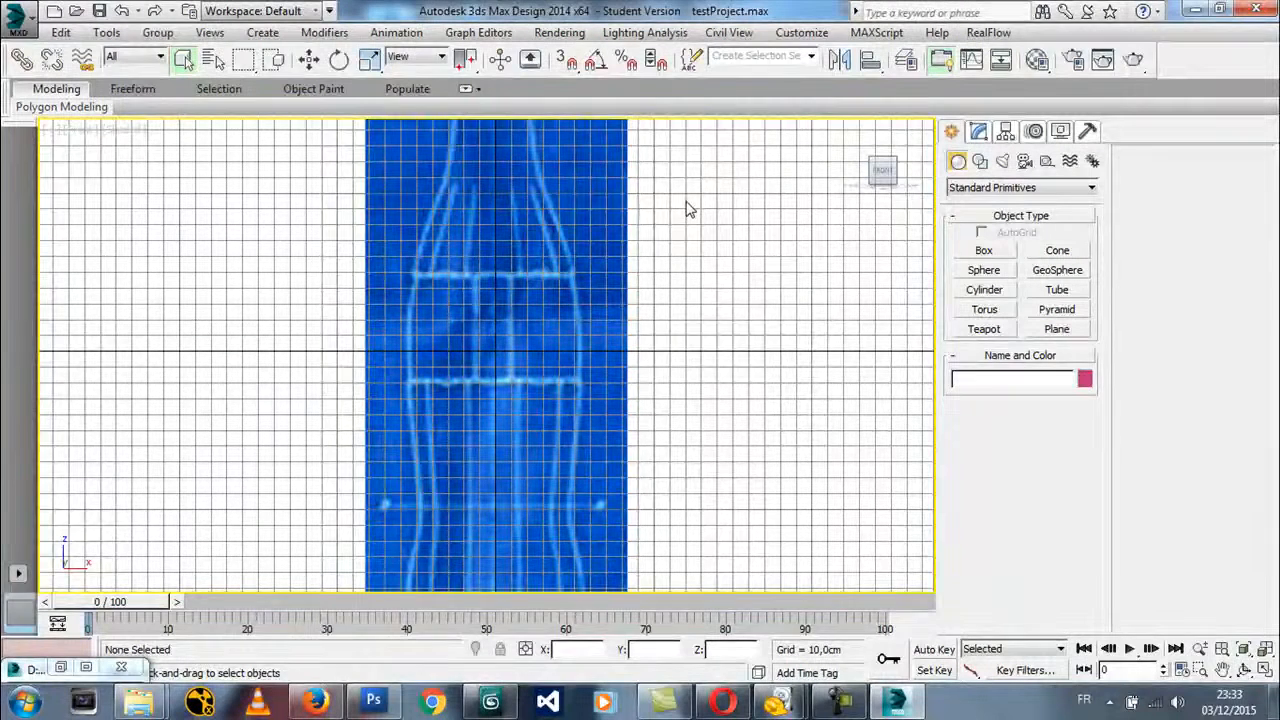
Switch the view to Perspective, turn on 2D Pan Zoom Mode and zoom the blueprint to 70%
key("g")
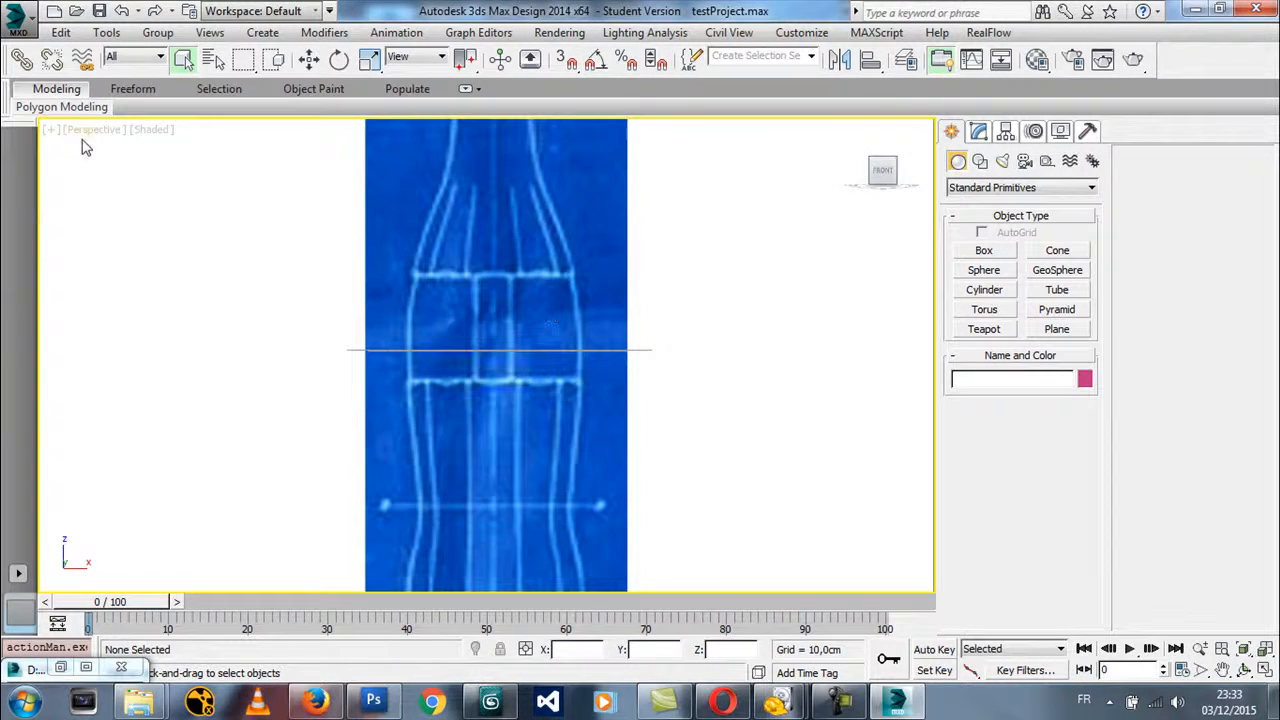
left_click(49, 130)
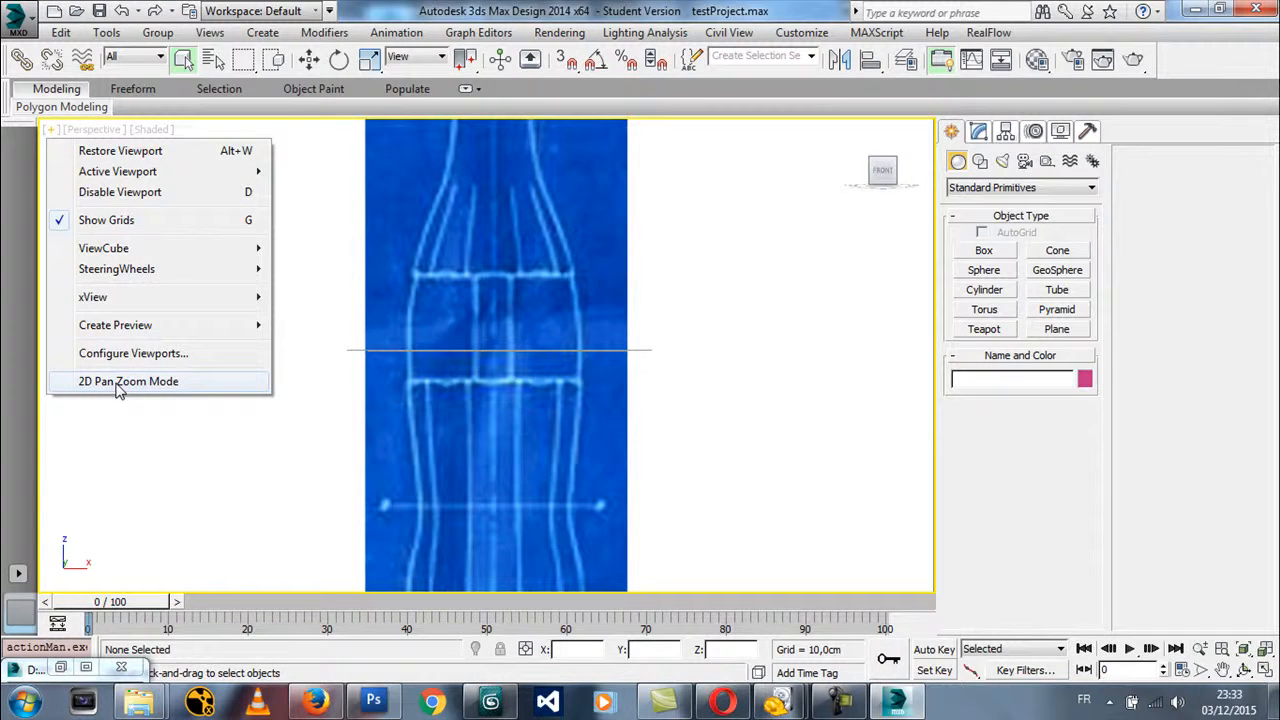
left_click(117, 384)
mouse_move(502, 387)
middle_mouse_down()
mouse_move(414, 443)
mouse_move(523, 411)
mouse_move(522, 381)
middle_mouse_up()
scroll(522, 352, "down", 5)
scroll(522, 352, "up", 5)
scroll(525, 354, "down", 5)
scroll(524, 367, "up", 6)
scroll(521, 376, "down", 6)
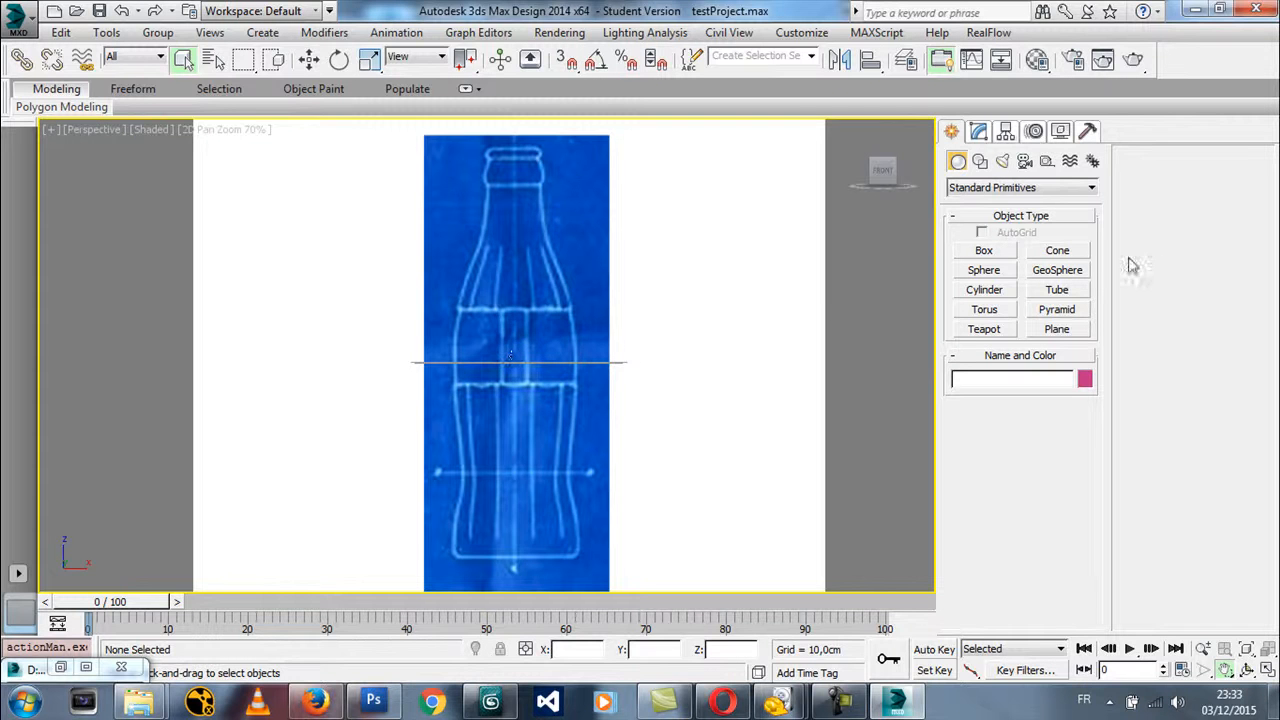
Try to trace the bottle with a Line spline starting at the middle of its base in the Perspective view
left_click(980, 161)
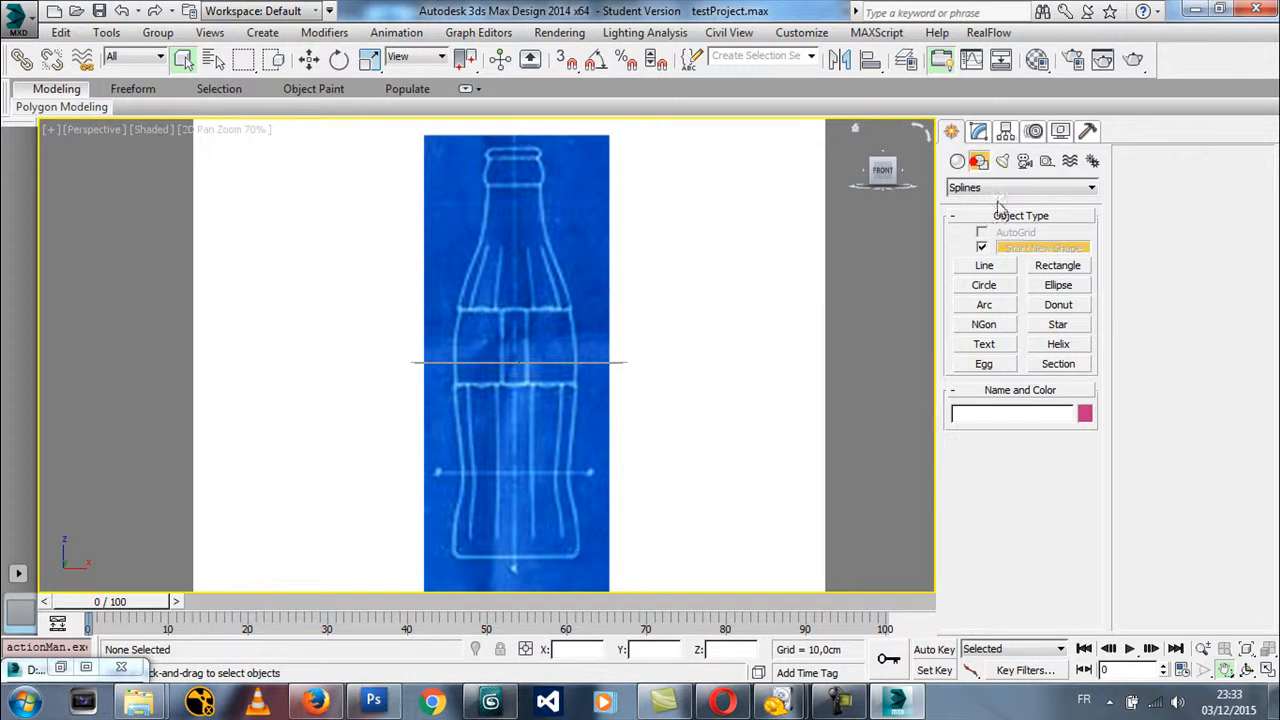
left_click(984, 266)
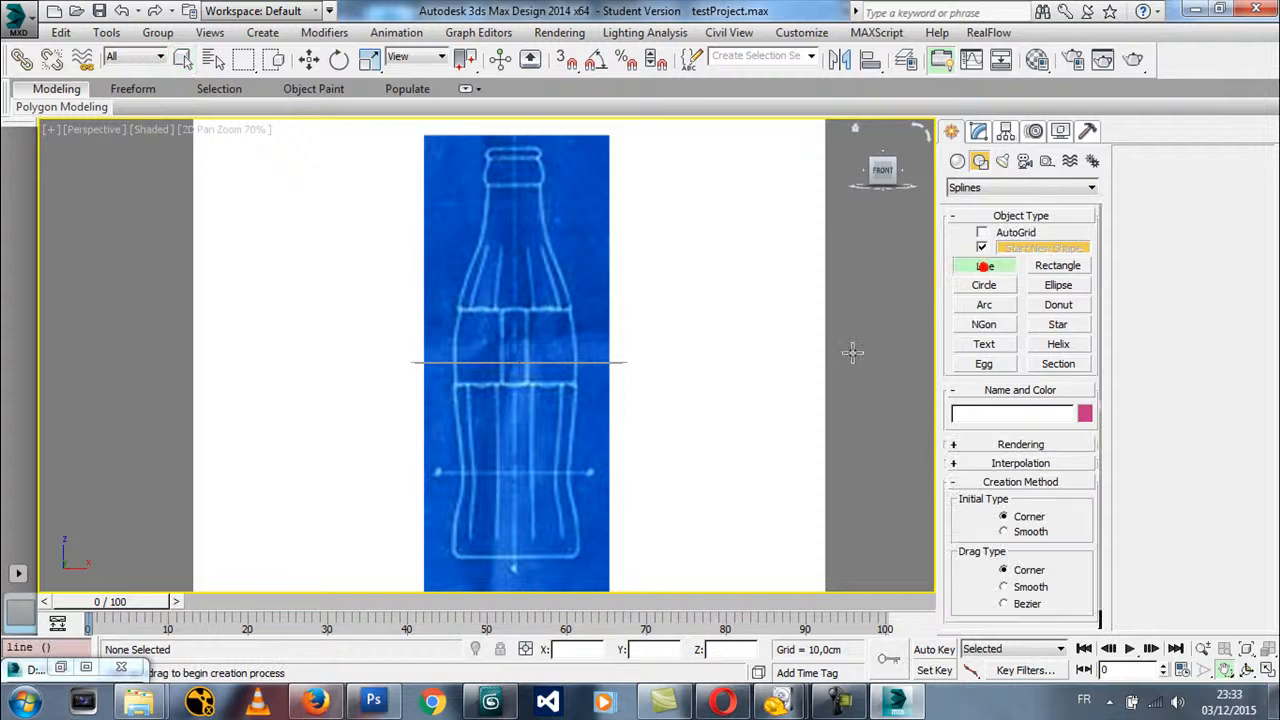
left_click(513, 558)
left_click(577, 553)
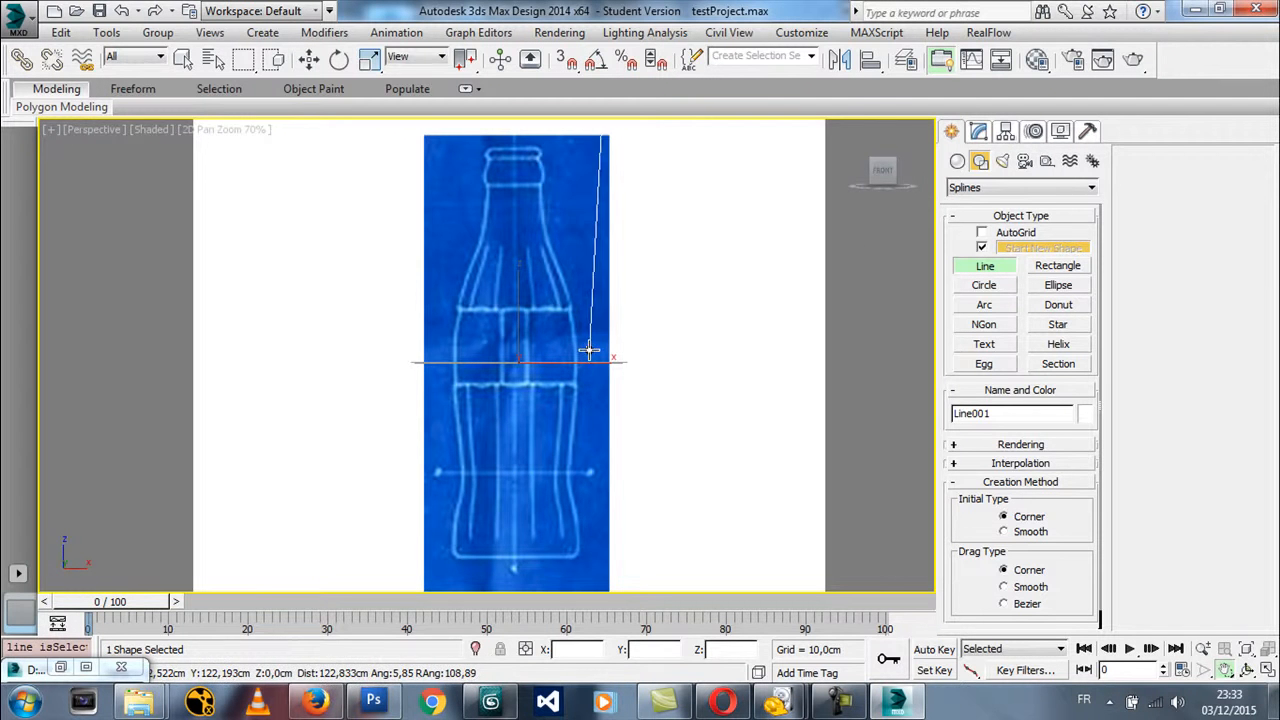
right_click(552, 334)
Draw a rough open line over the bottle in the Front view and delete it from the Perspective view
key("f")
mouse_move(512, 335)
middle_mouse_down()
mouse_move(498, 342)
mouse_move(523, 338)
middle_mouse_up()
left_click(527, 445)
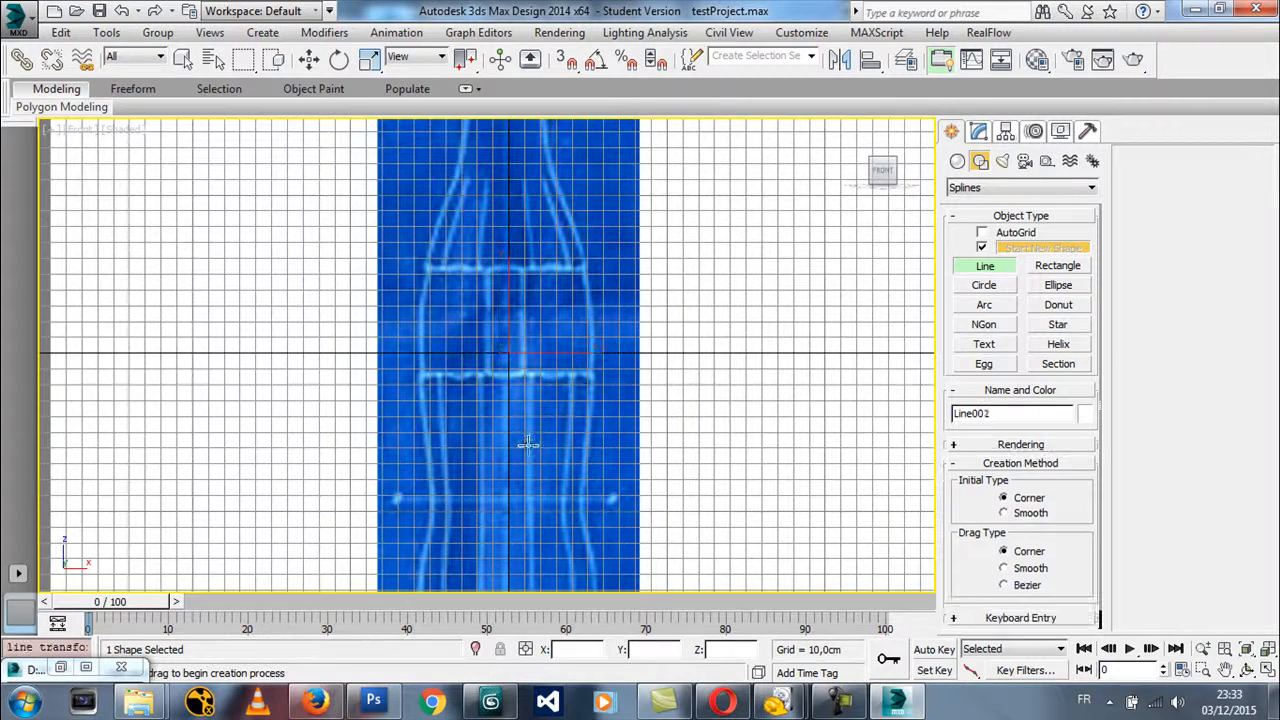
left_click(604, 421)
left_click(595, 310)
left_click(556, 252)
right_click(400, 383)
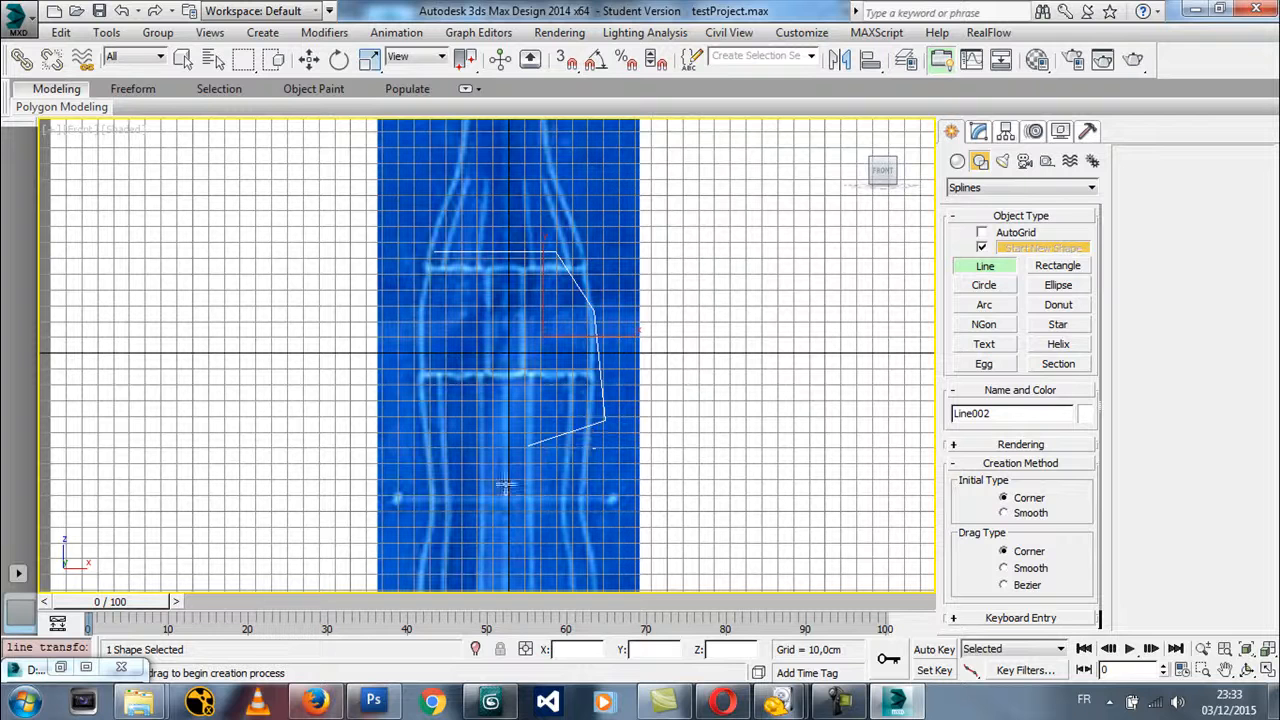
key("p")
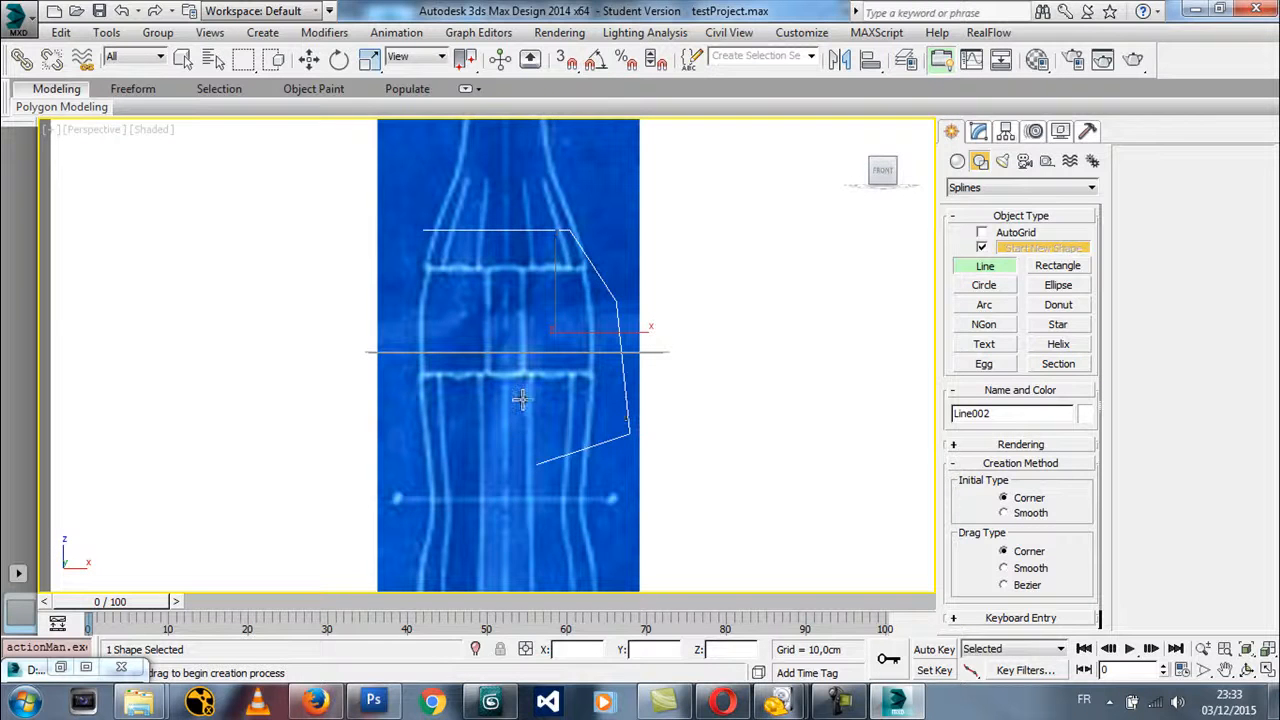
key("Delete")
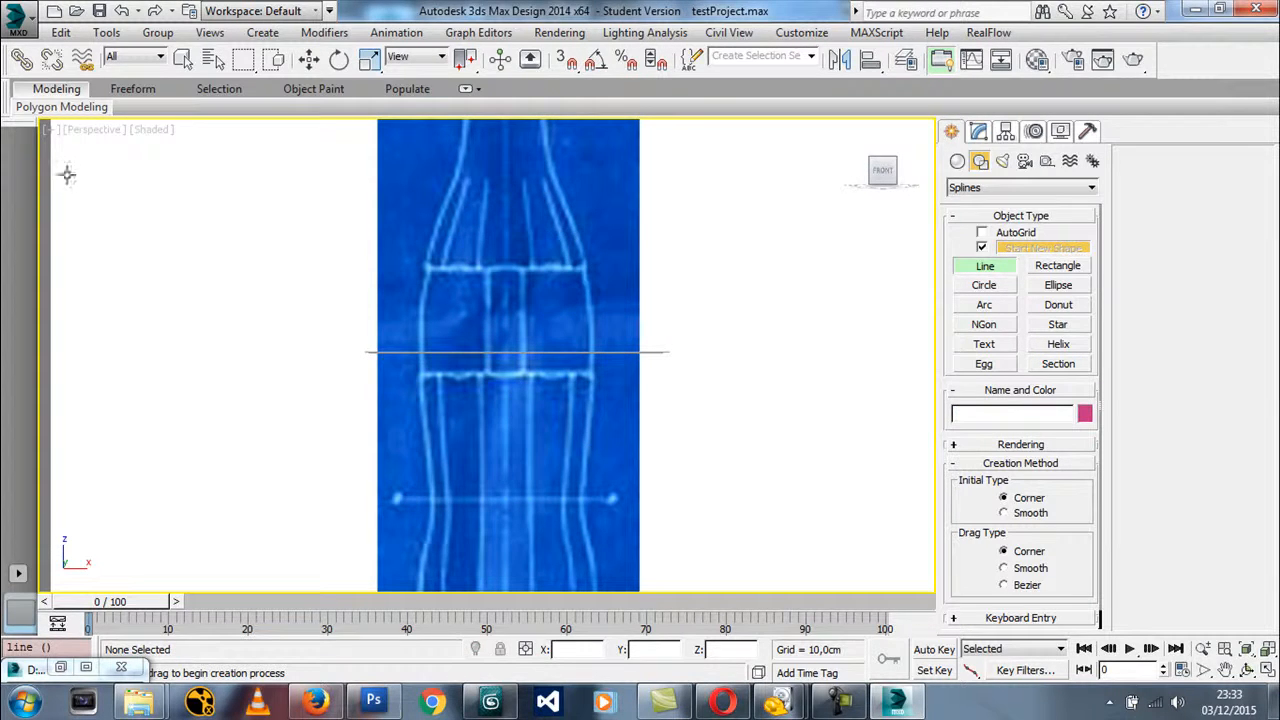
Turn on 2D Pan Zoom Mode in the Perspective view and zoom the whole bottle blueprint to 70%
left_click(50, 130)
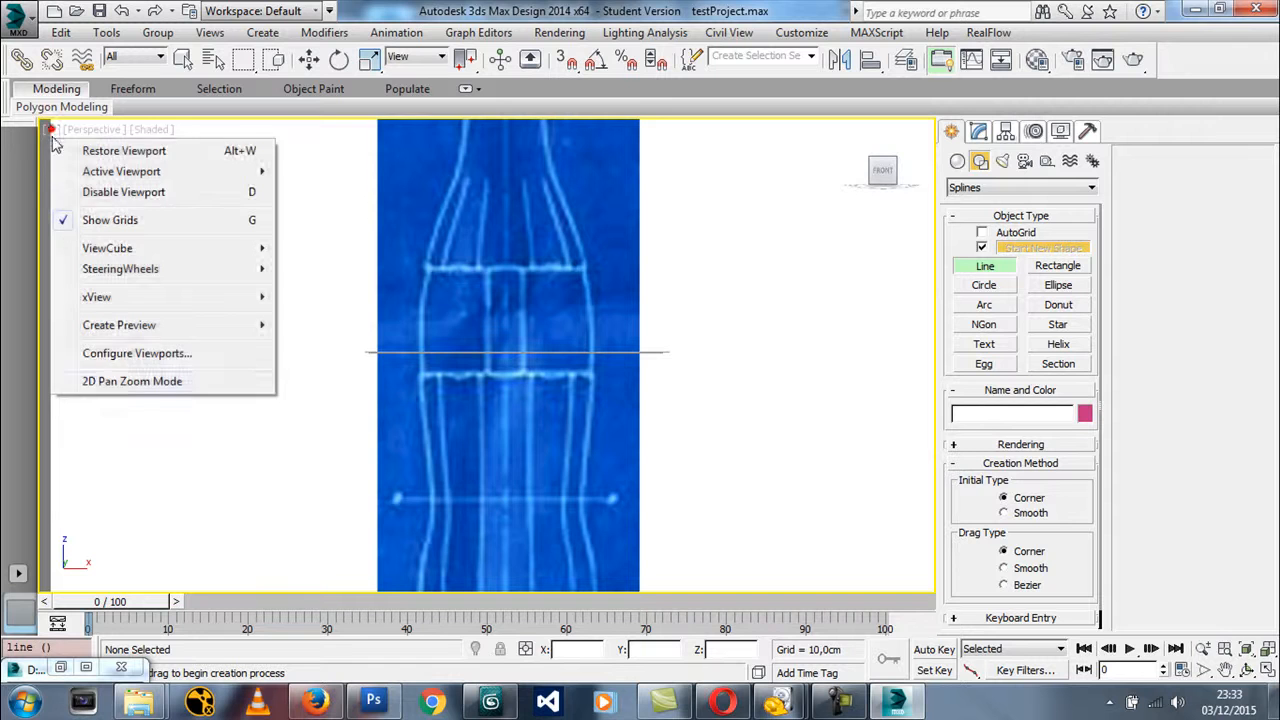
left_click(106, 376)
middle_click_drag(574, 382, 536, 393)
scroll(572, 372, "down", 3)
scroll(536, 393, "down", 2)
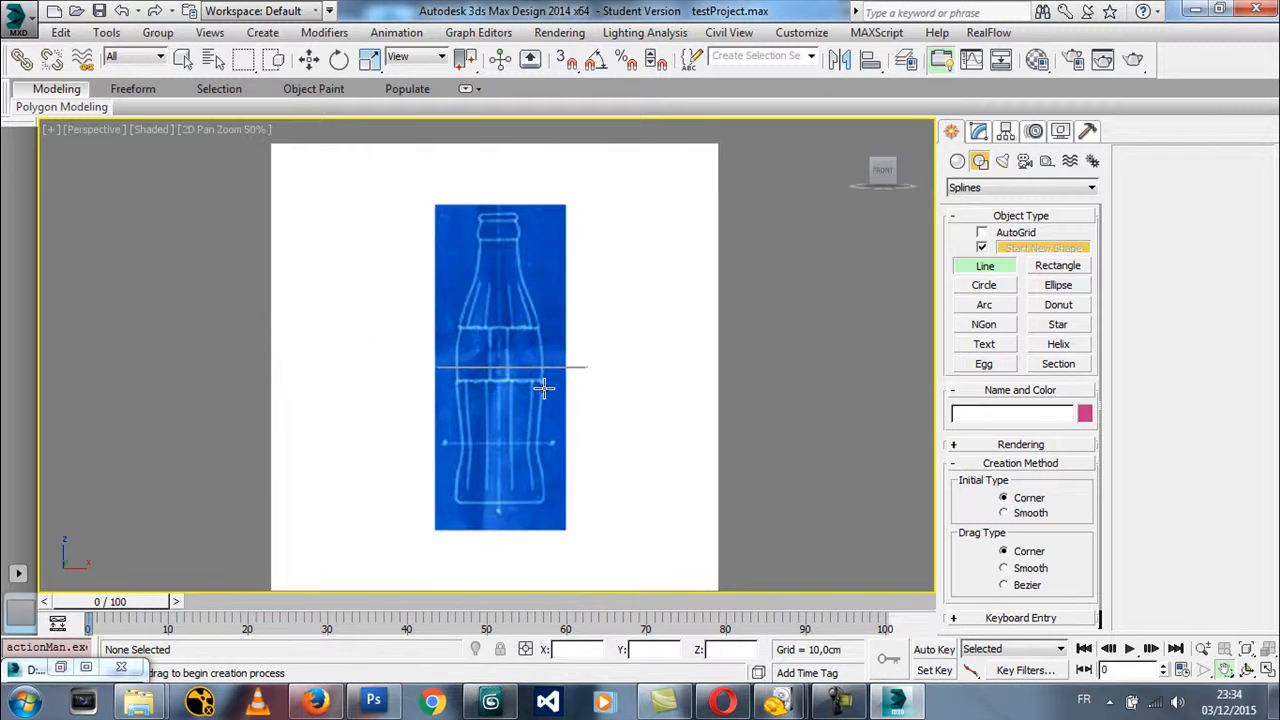
scroll(543, 388, "up", 2)
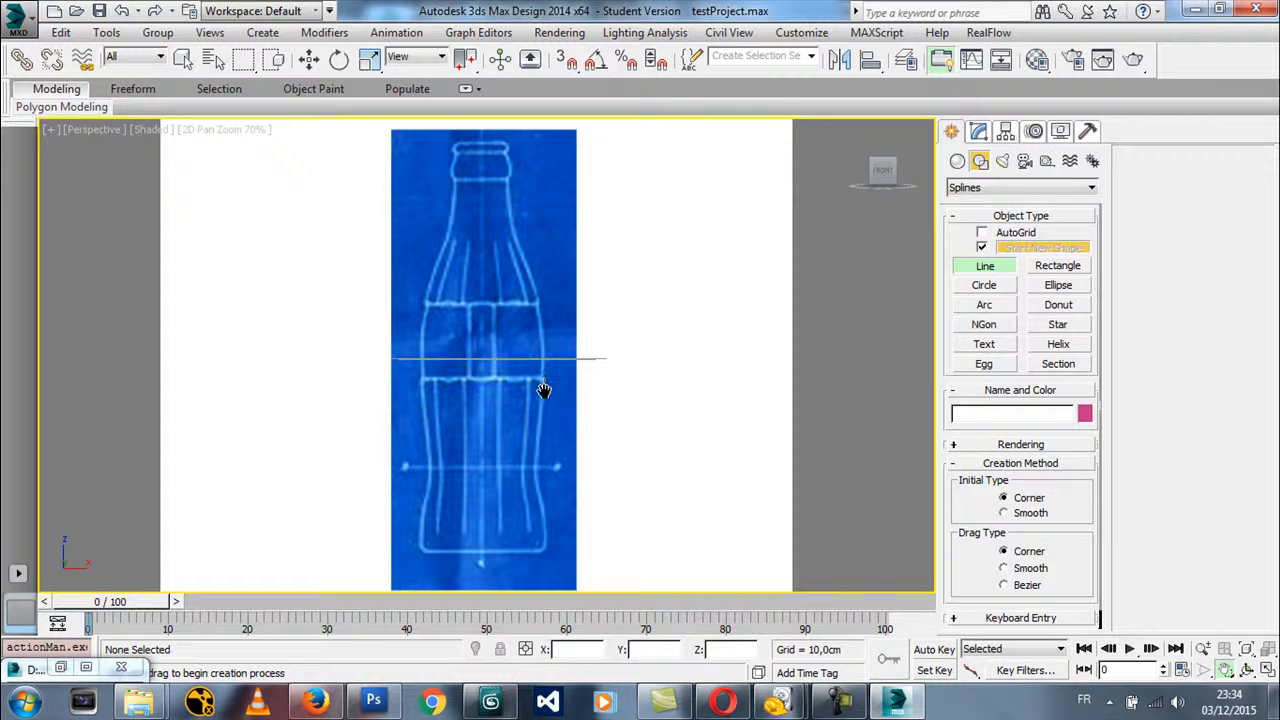
Switch to 3ds Max 2011 and maximise its Front viewport
left_click(490, 702)
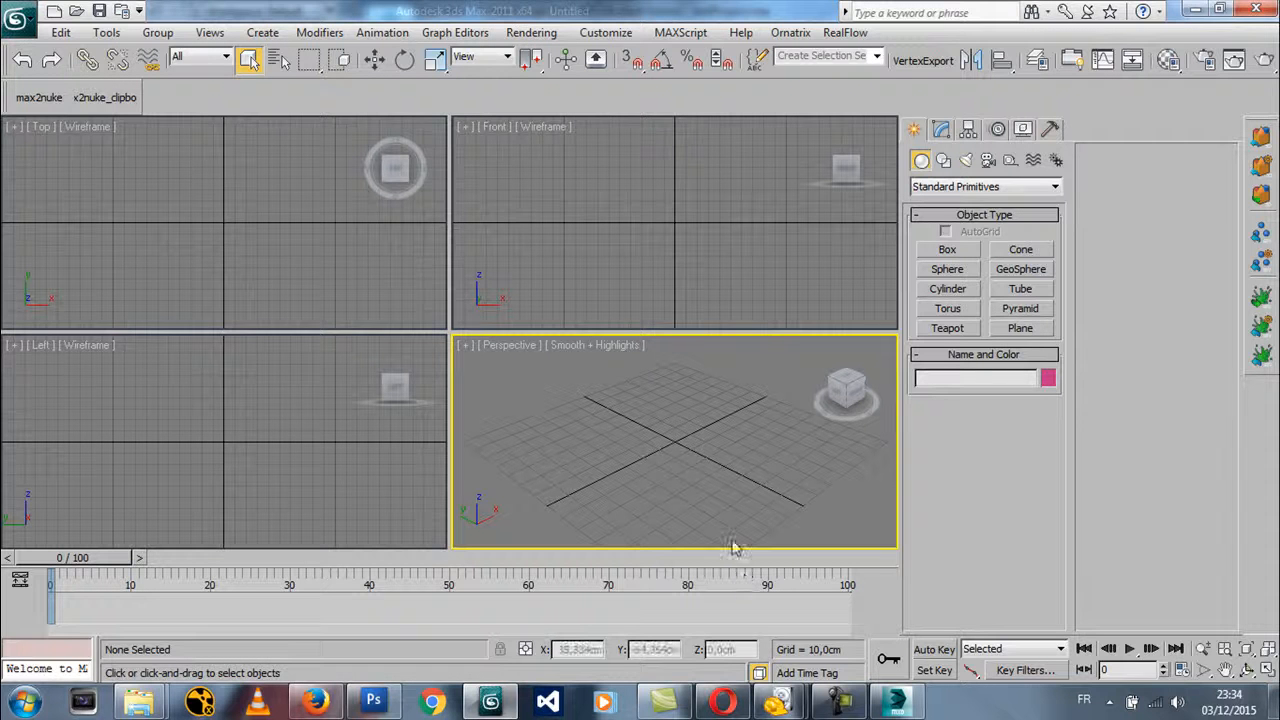
left_click(163, 429)
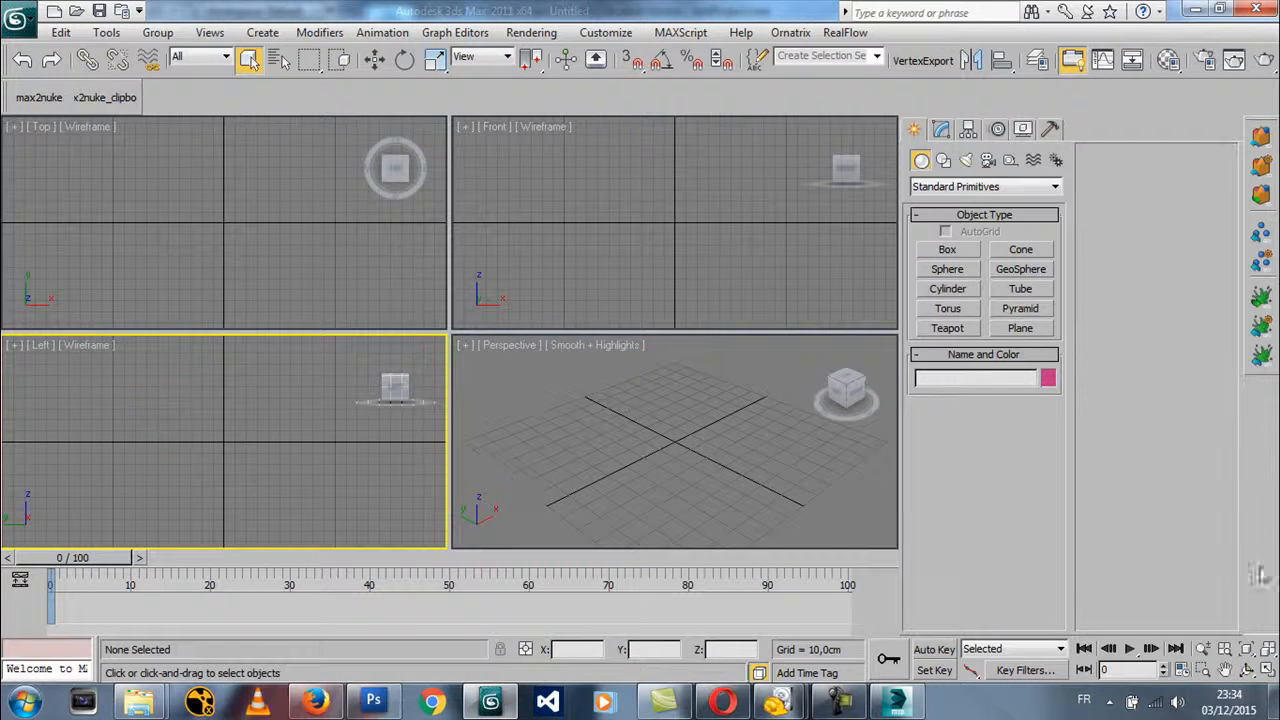
left_click(1263, 672)
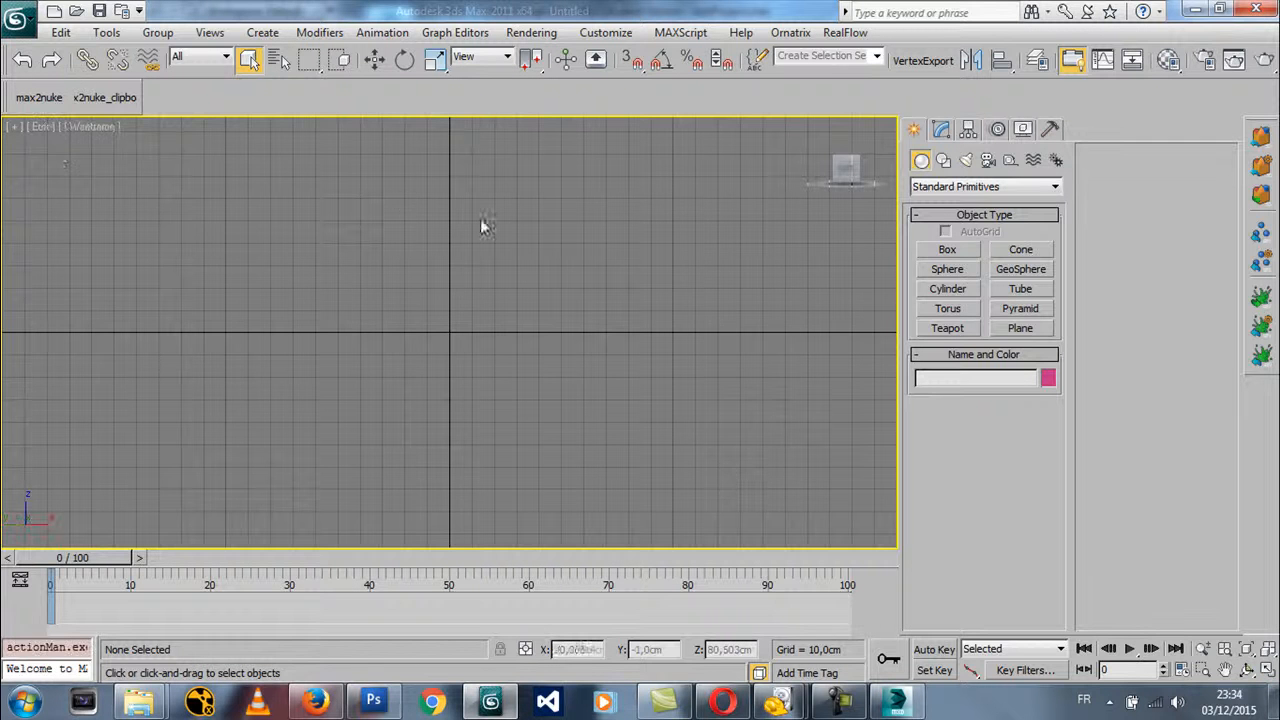
Display coke.jpg from D:\DEsign as the Front viewport's background with Match Bitmap aspect ratio and Lock Zoom/Pan enabled
left_click(14, 126)
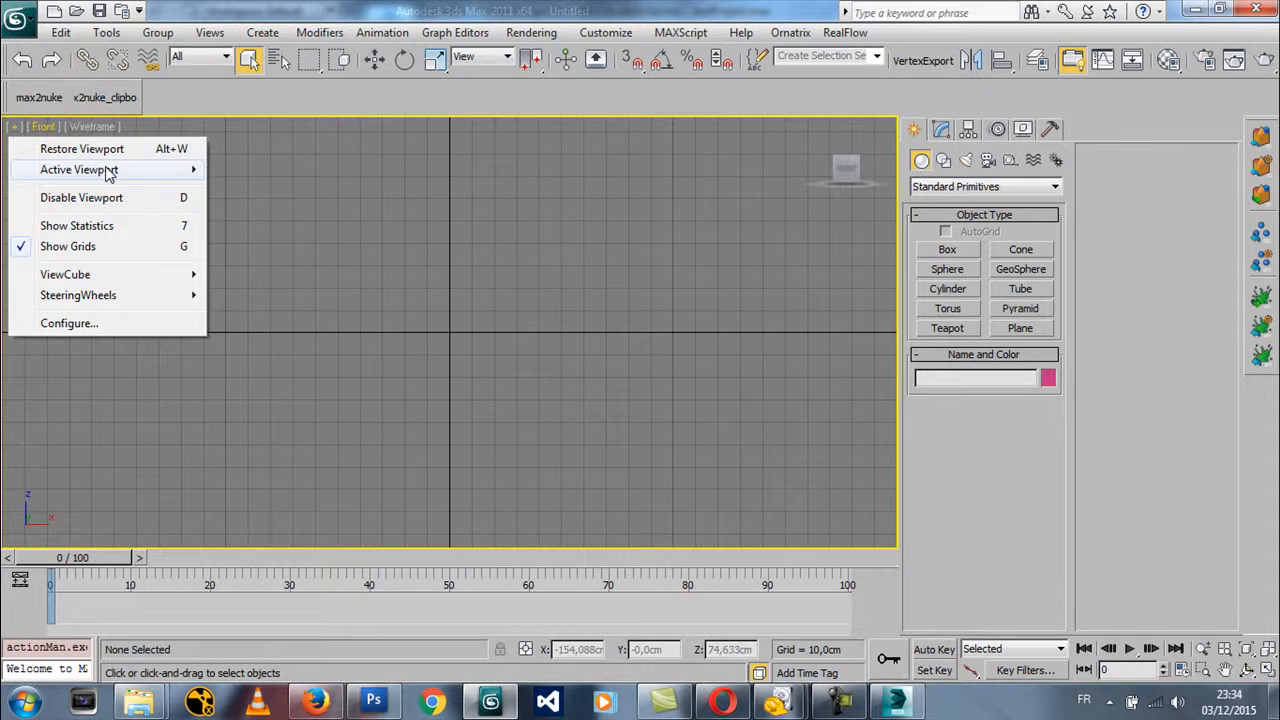
left_click(91, 126)
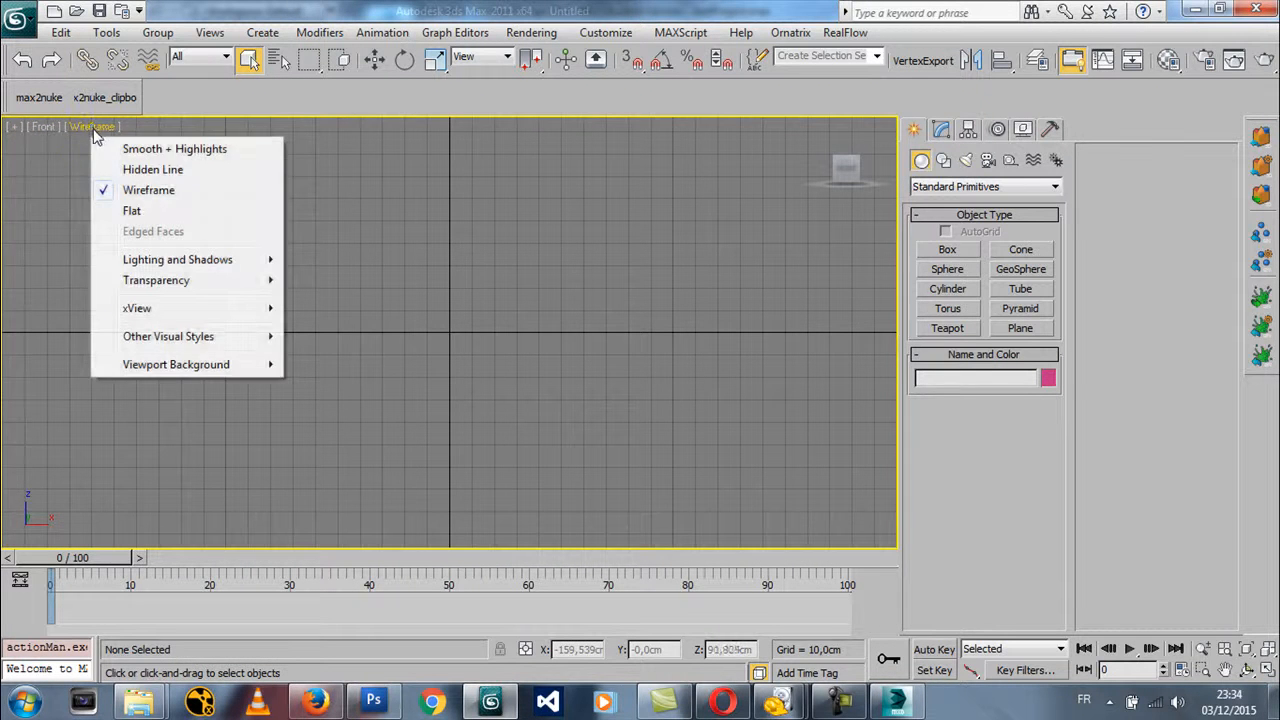
mouse_move(178, 364)
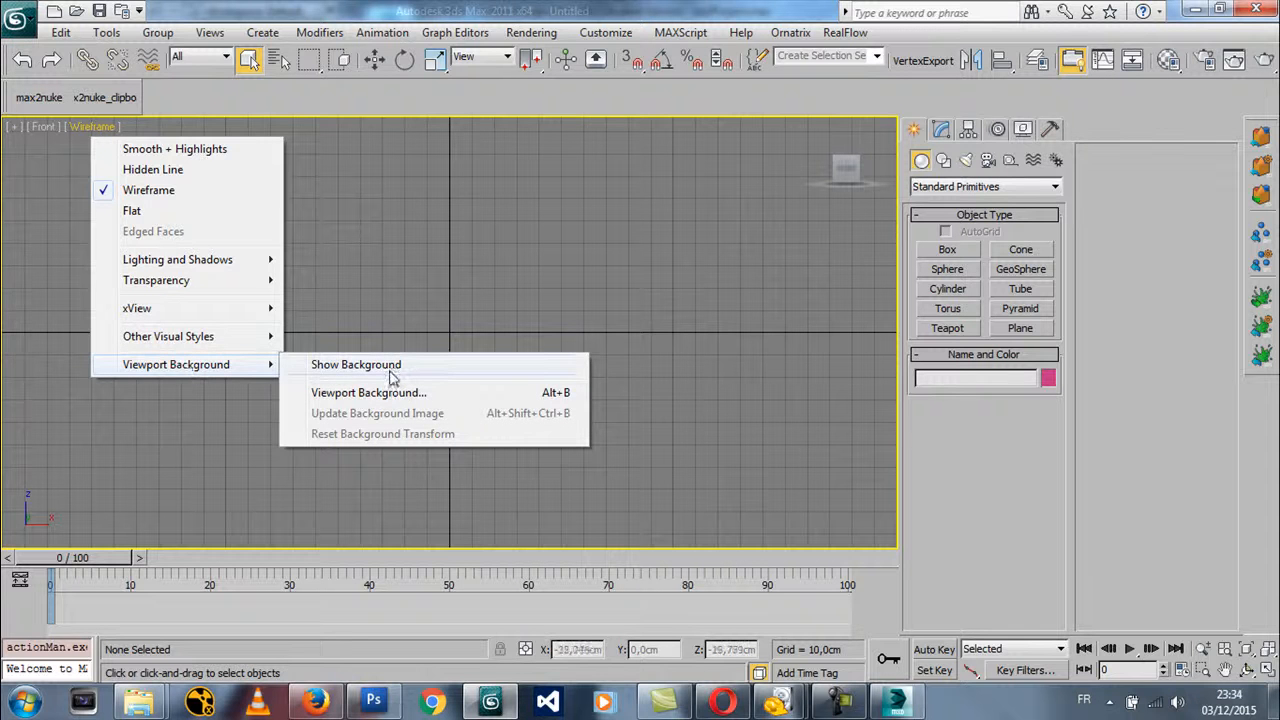
left_click(370, 393)
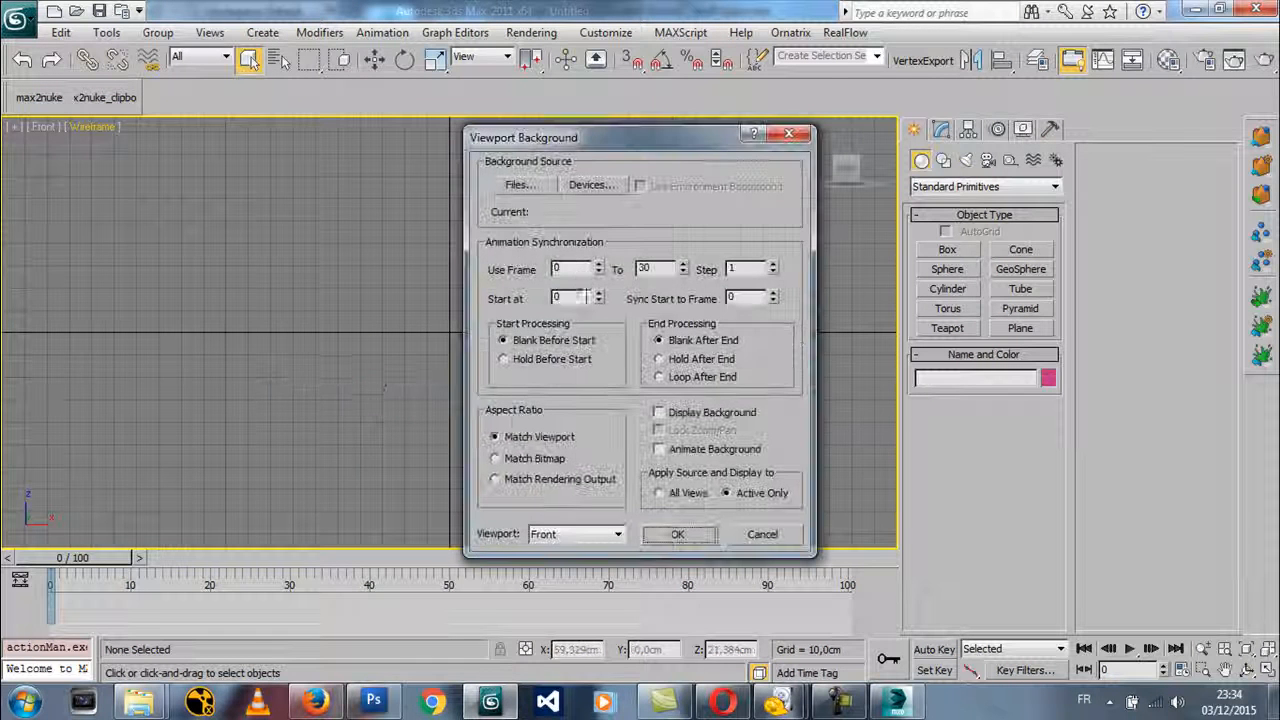
left_click(516, 185)
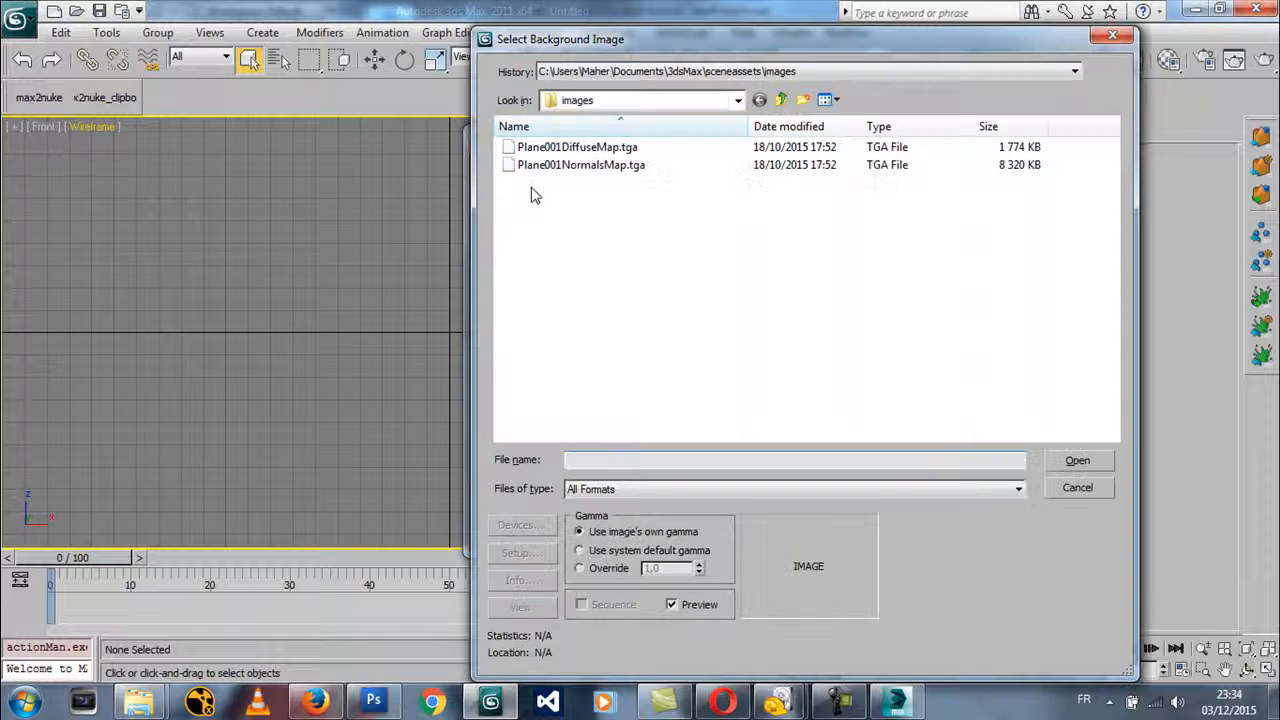
left_click(588, 102)
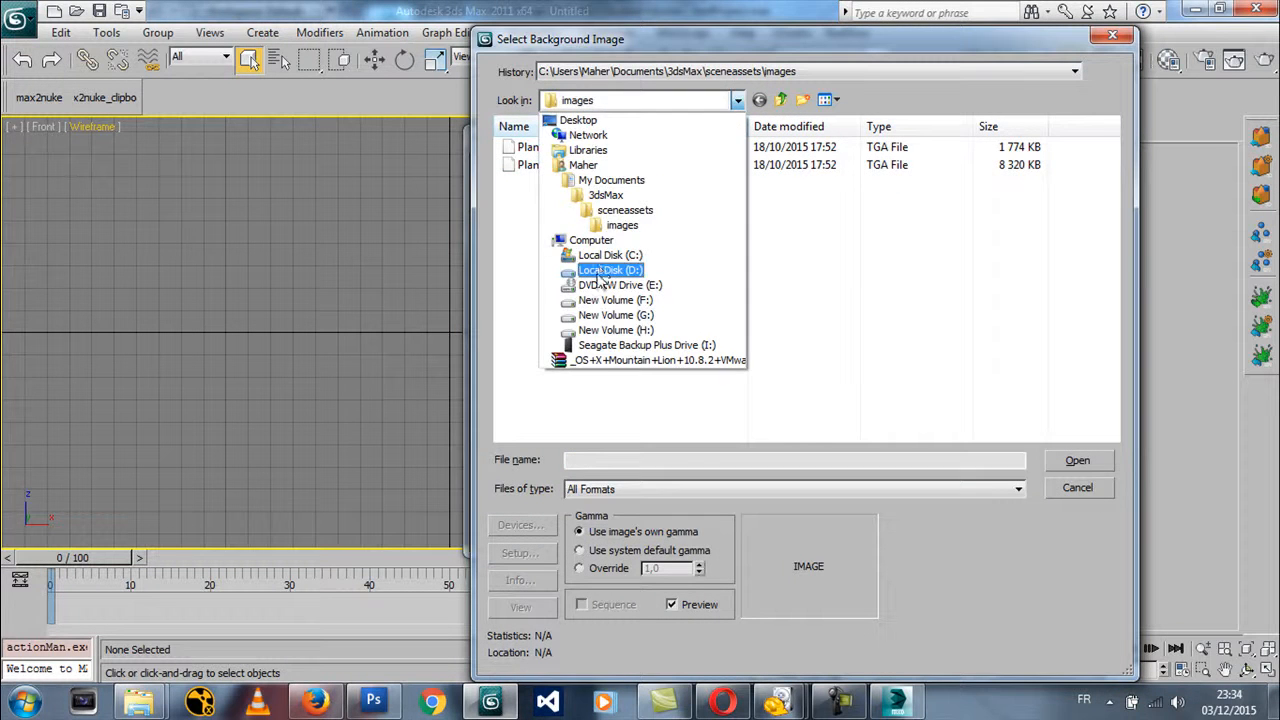
left_click(600, 265)
double_click(534, 414)
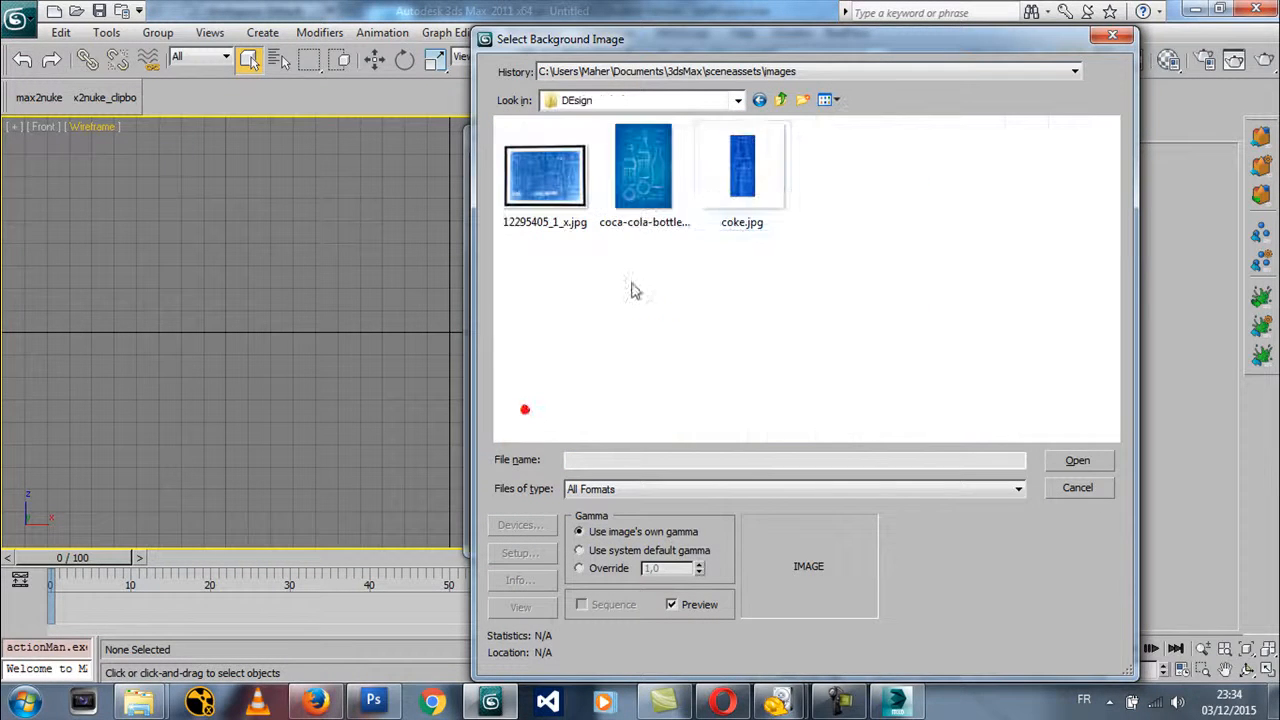
double_click(707, 181)
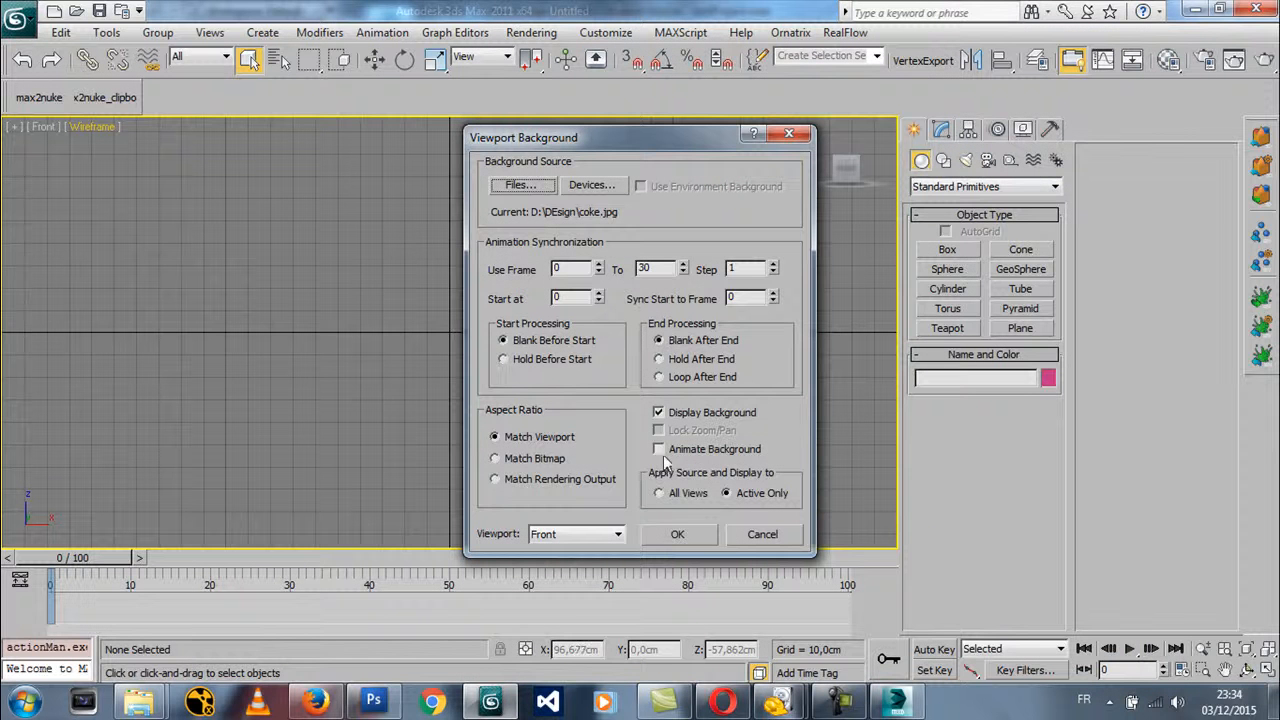
left_click(545, 460)
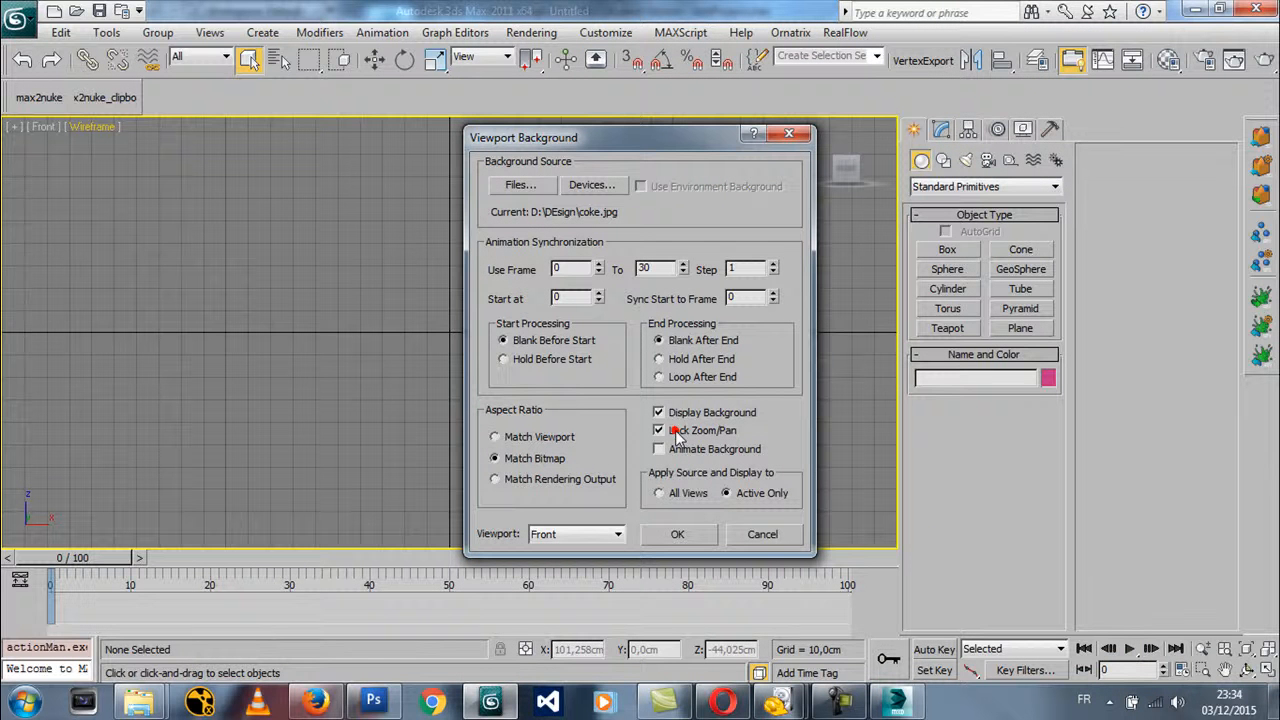
left_click(677, 534)
Pan and zoom the Front viewport in and out to check whether the bottle blueprint follows the grid
middle_click_drag(466, 309, 408, 320)
scroll(408, 320, "down", 5)
scroll(443, 337, "up", 5)
scroll(457, 349, "down", 5)
scroll(440, 335, "up", 5)
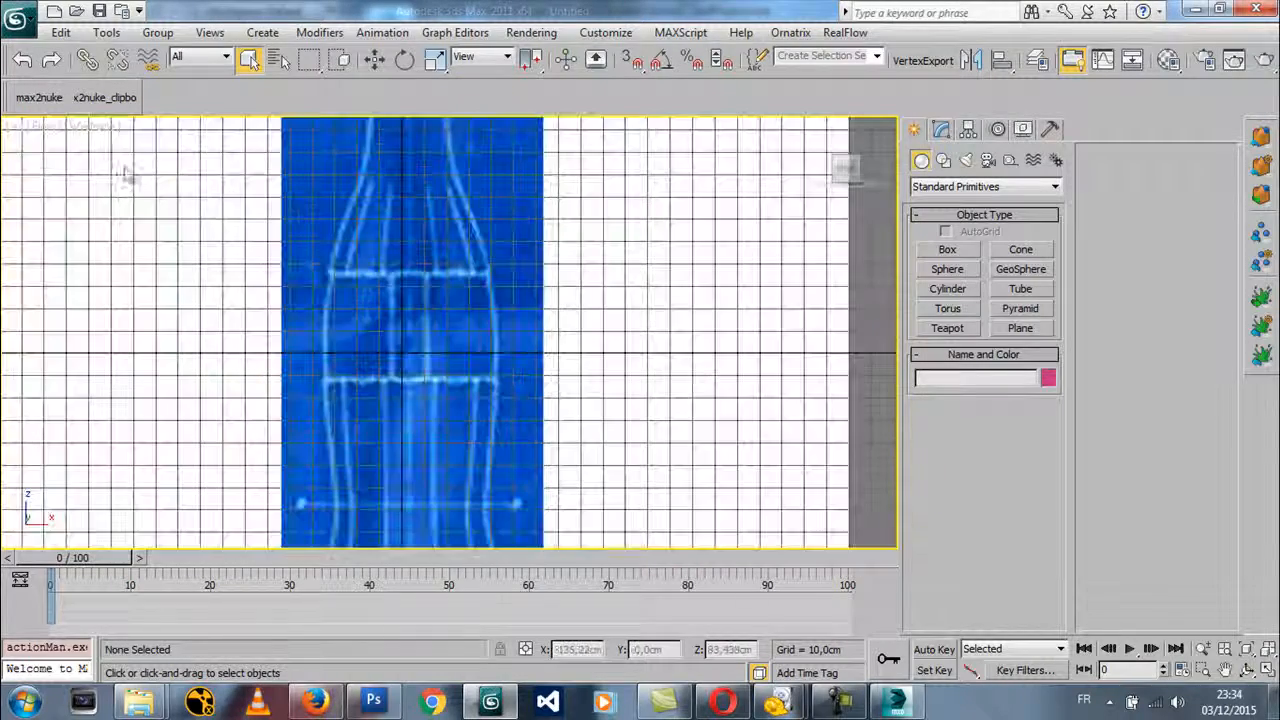
scroll(340, 288, "down", 5)
scroll(420, 343, "up", 8)
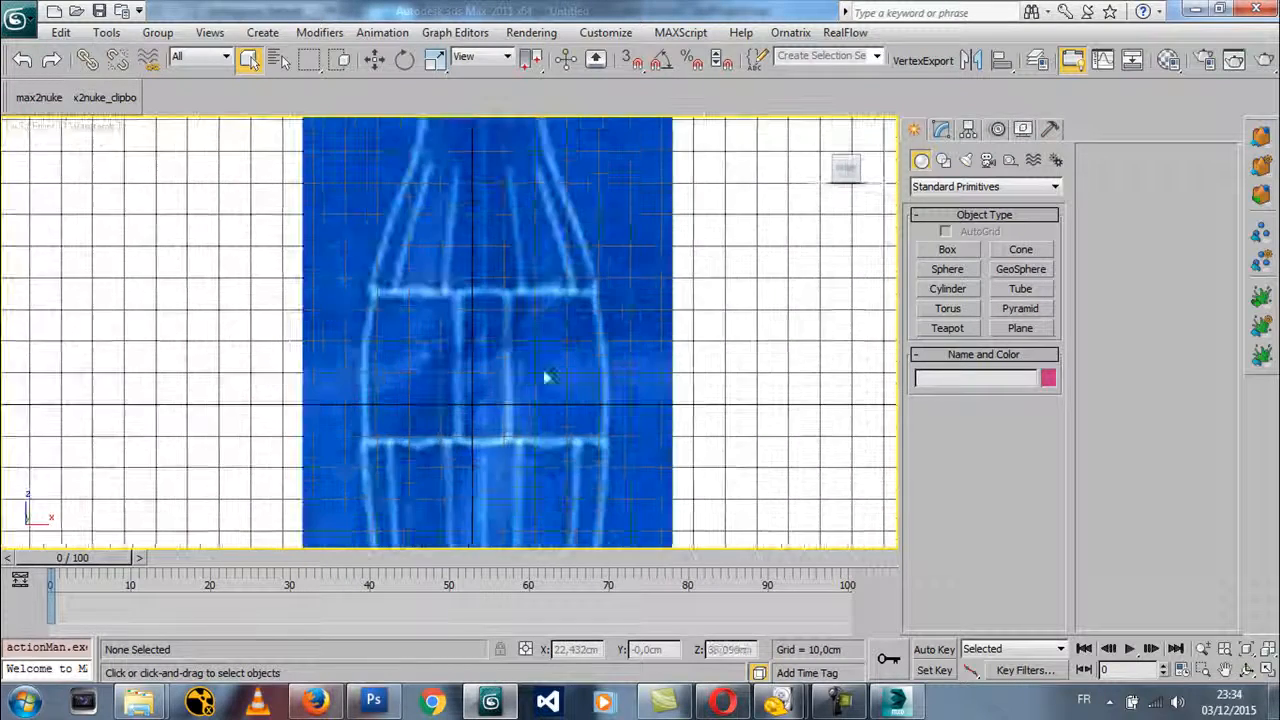
scroll(589, 280, "down", 6)
middle_click_drag(557, 334, 511, 304)
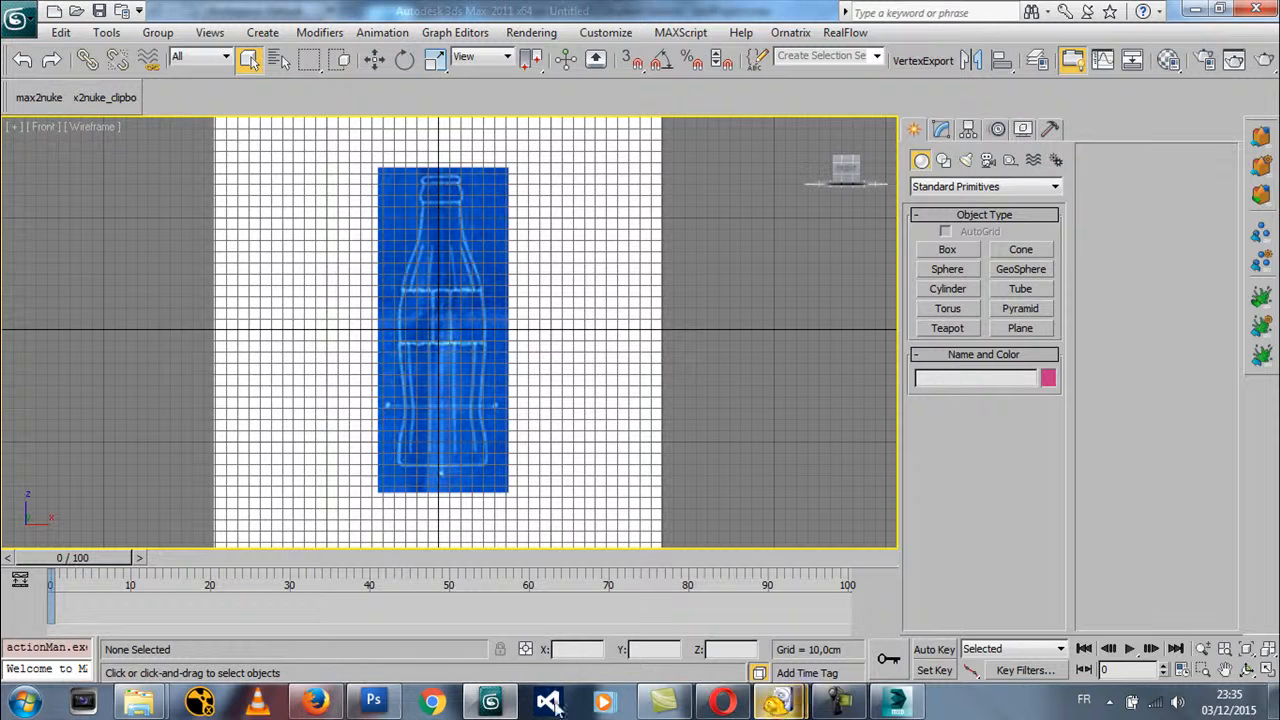
Switch to Photoshop and brush an underline below 2016 to 2014, an arrow from 2014 to 3 and an underline below 4
left_click(373, 701)
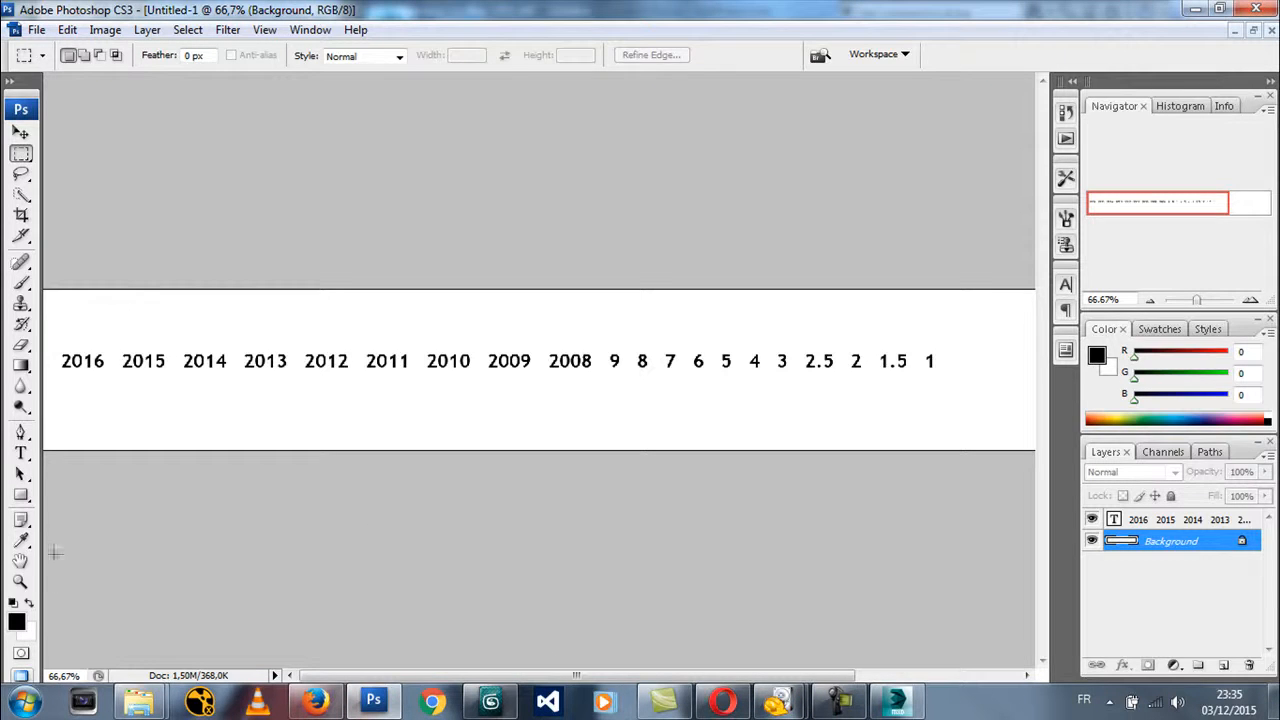
left_click(21, 285)
mouse_move(62, 382)
left_mouse_down()
mouse_move(220, 375)
mouse_move(272, 310)
mouse_move(461, 308)
left_mouse_up()
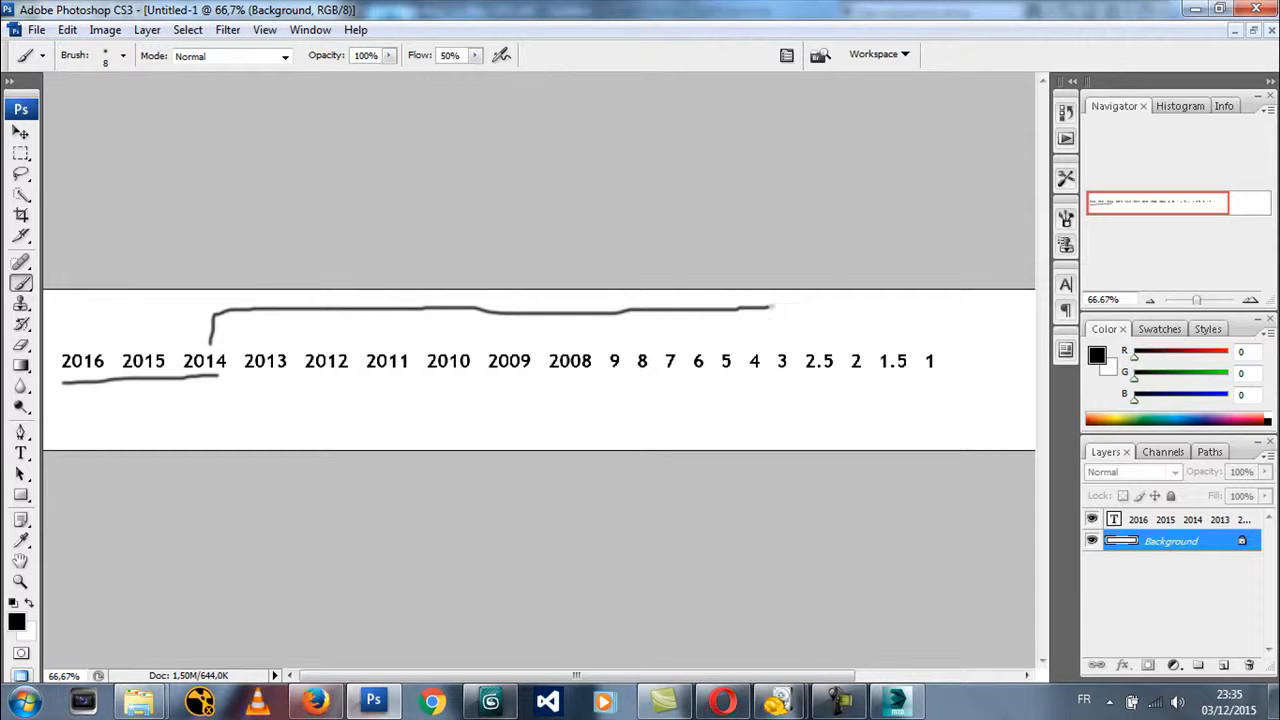
left_click_drag(782, 346, 771, 345)
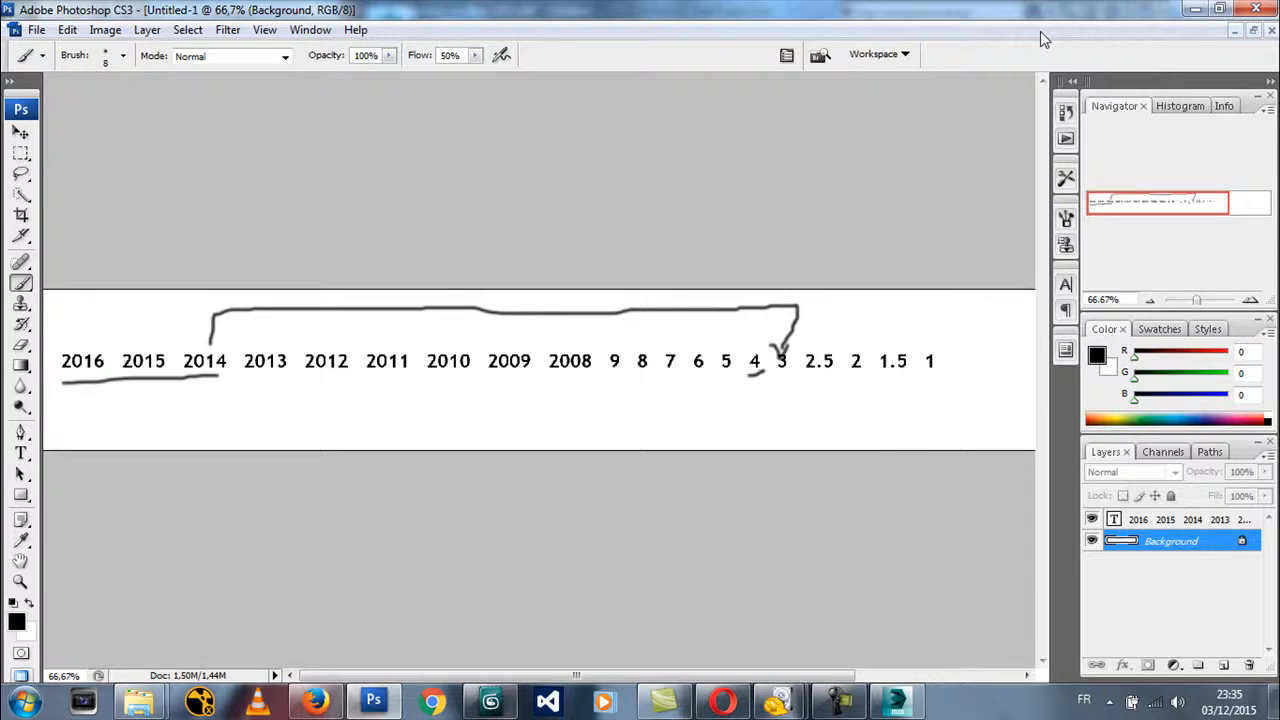
left_click(1197, 9)
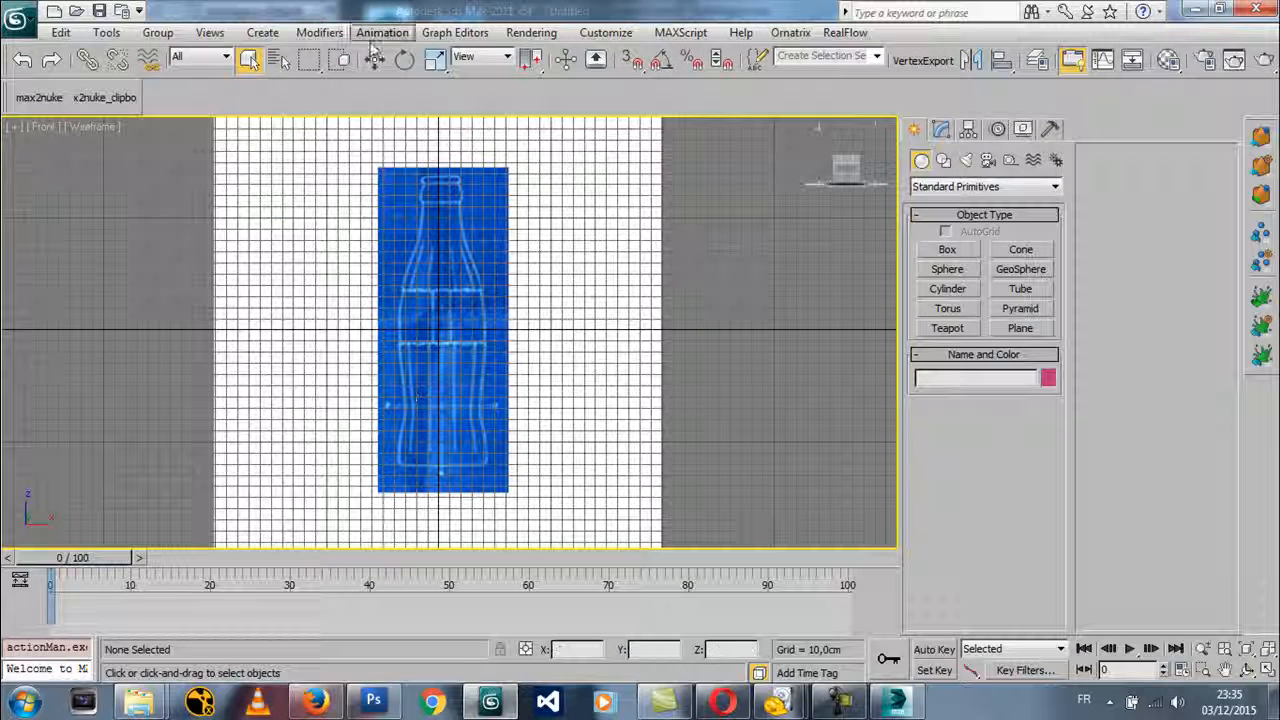
Review the Front view's Viewport Background settings in 3ds Max 2011 and leave them without changes
left_click(92, 126)
left_click(167, 364)
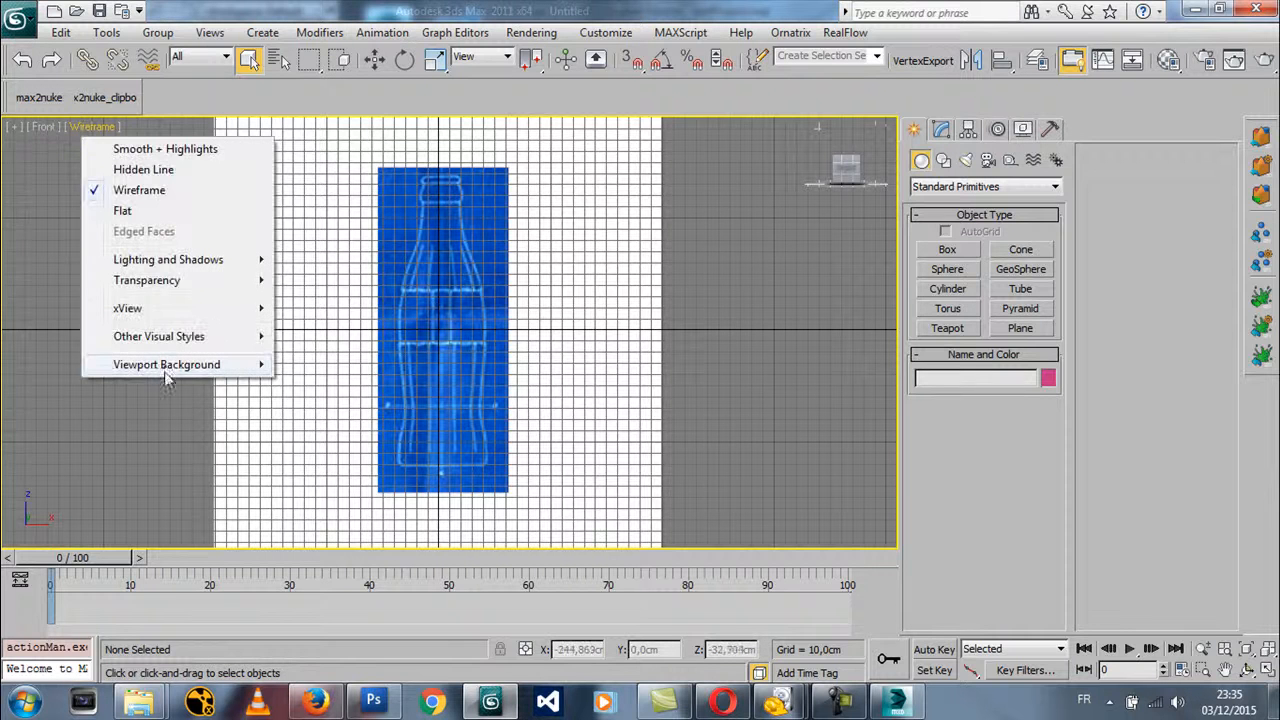
left_click(362, 392)
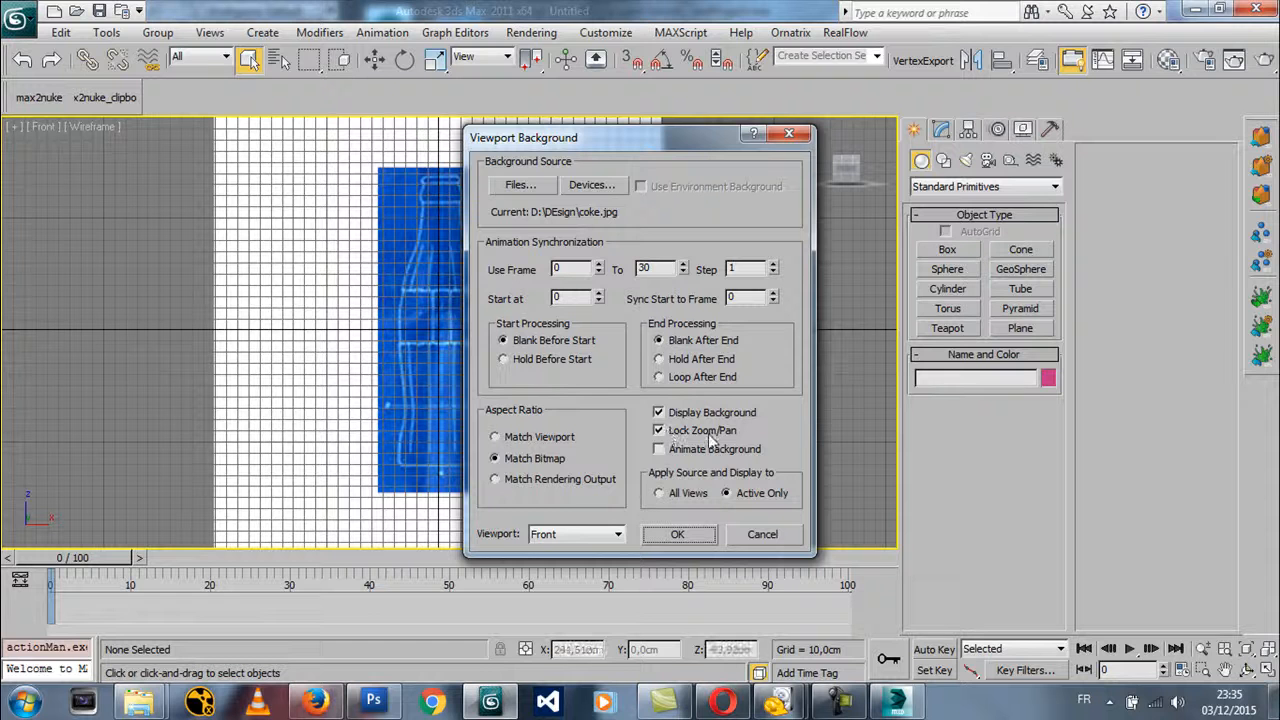
left_click(760, 534)
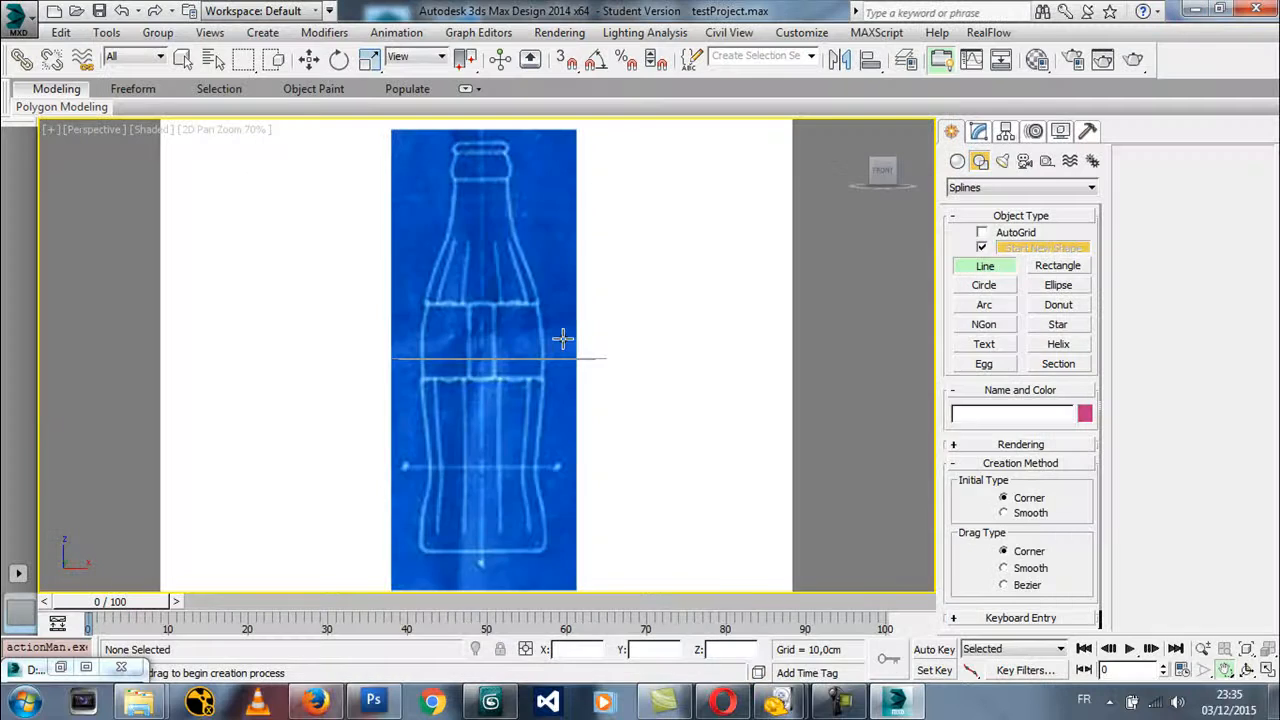
End the Line command in 3ds Max Design 2014 and zoom the Front view to compare the blueprint with the grid
right_click(552, 350)
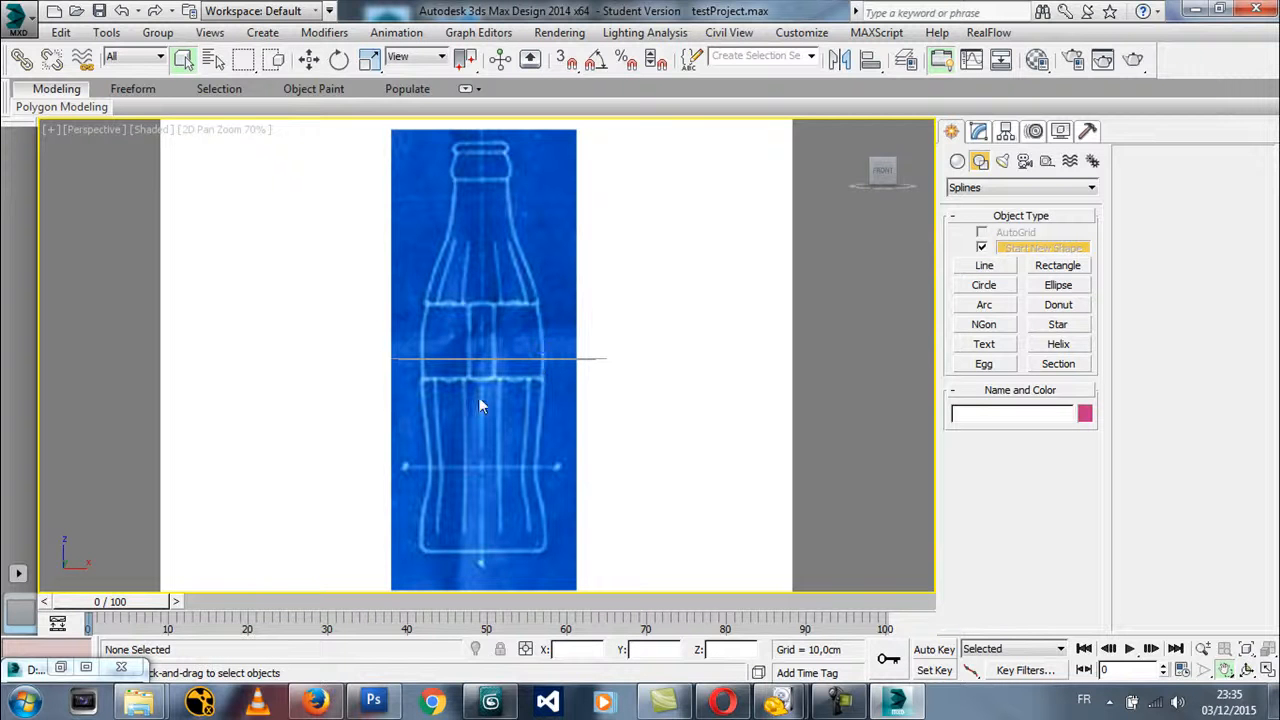
key("f")
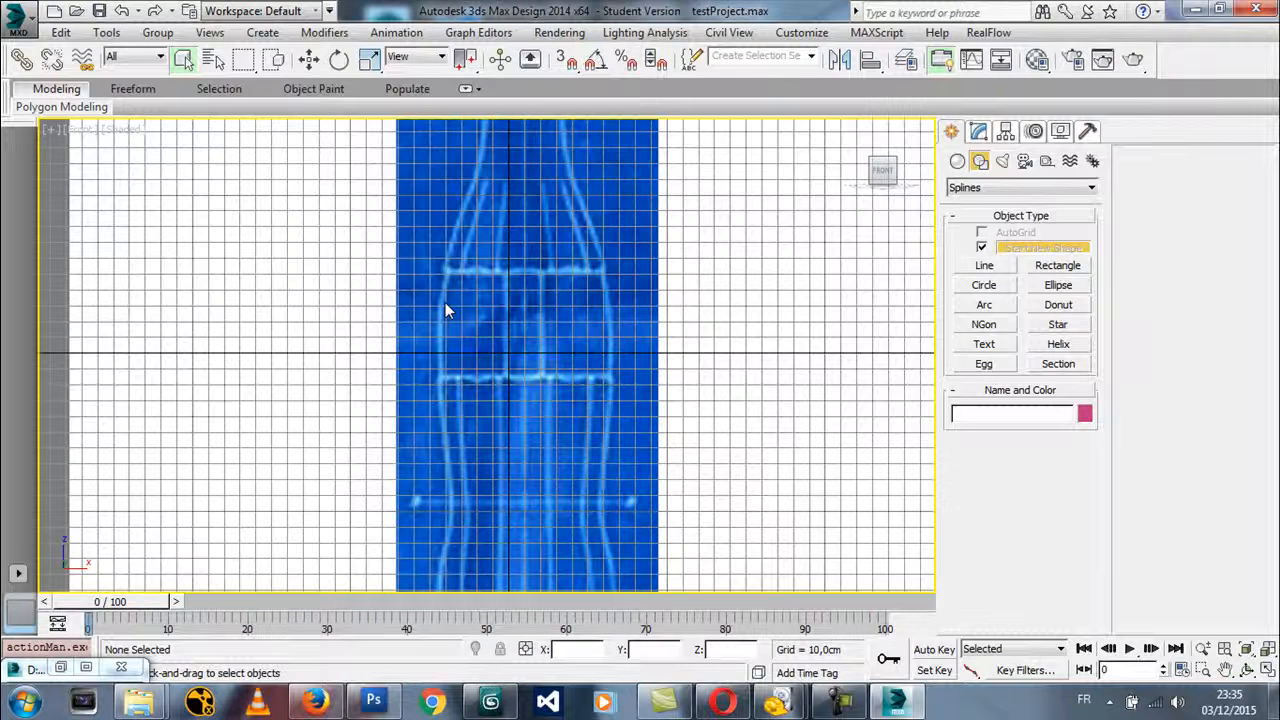
scroll(563, 374, "down", 4)
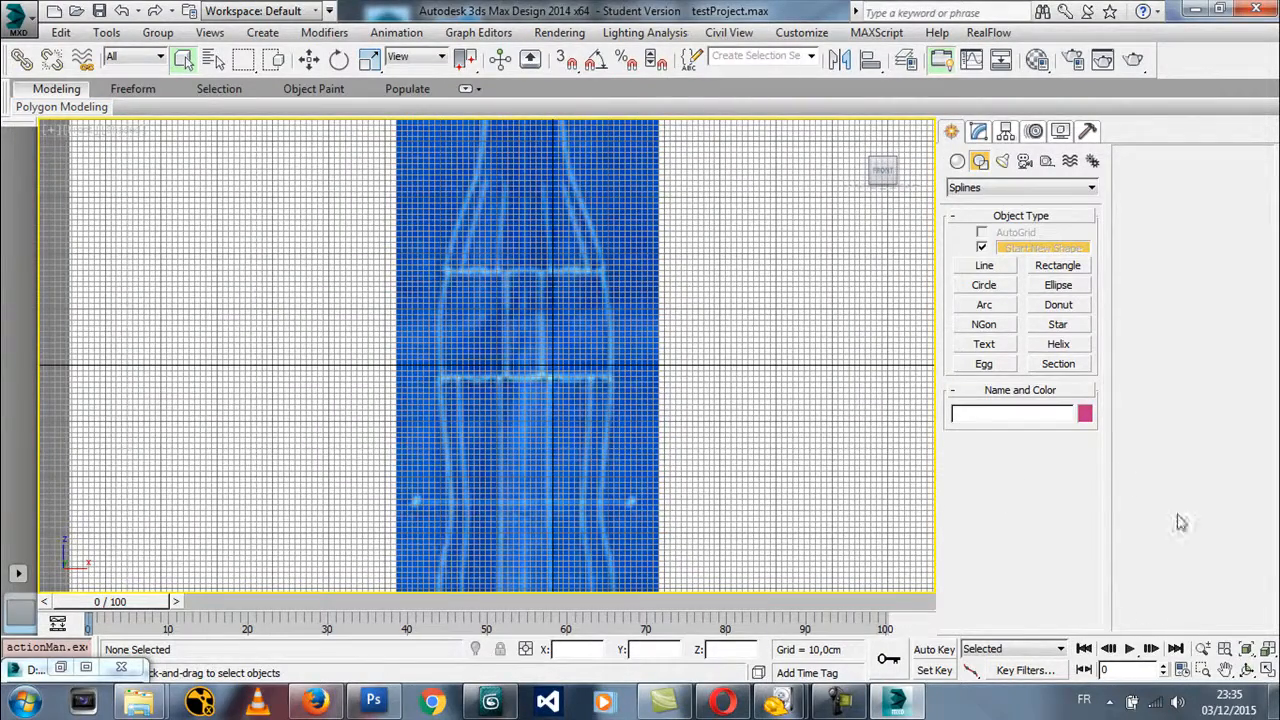
left_click(1200, 651)
right_click(700, 436)
Reset the scene to an empty one and switch the viewport to the Front view
left_click(13, 18)
left_click(45, 100)
left_click(638, 379)
left_click(584, 380)
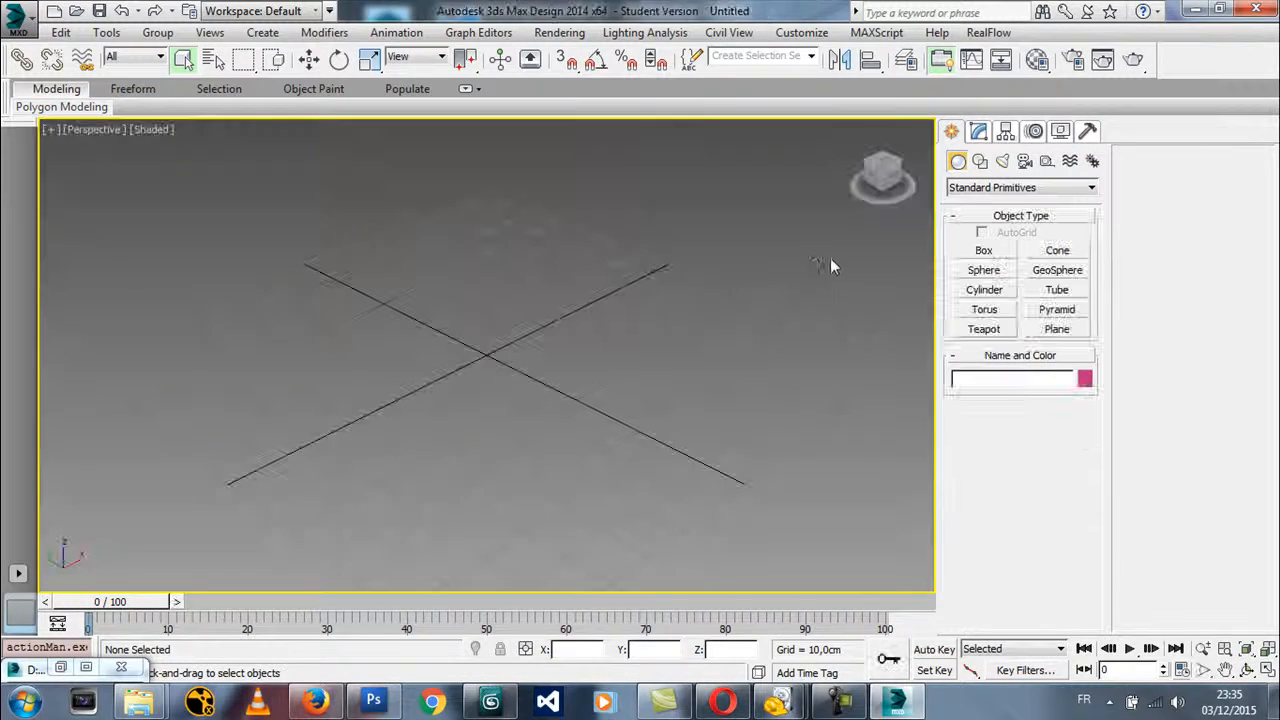
key("f")
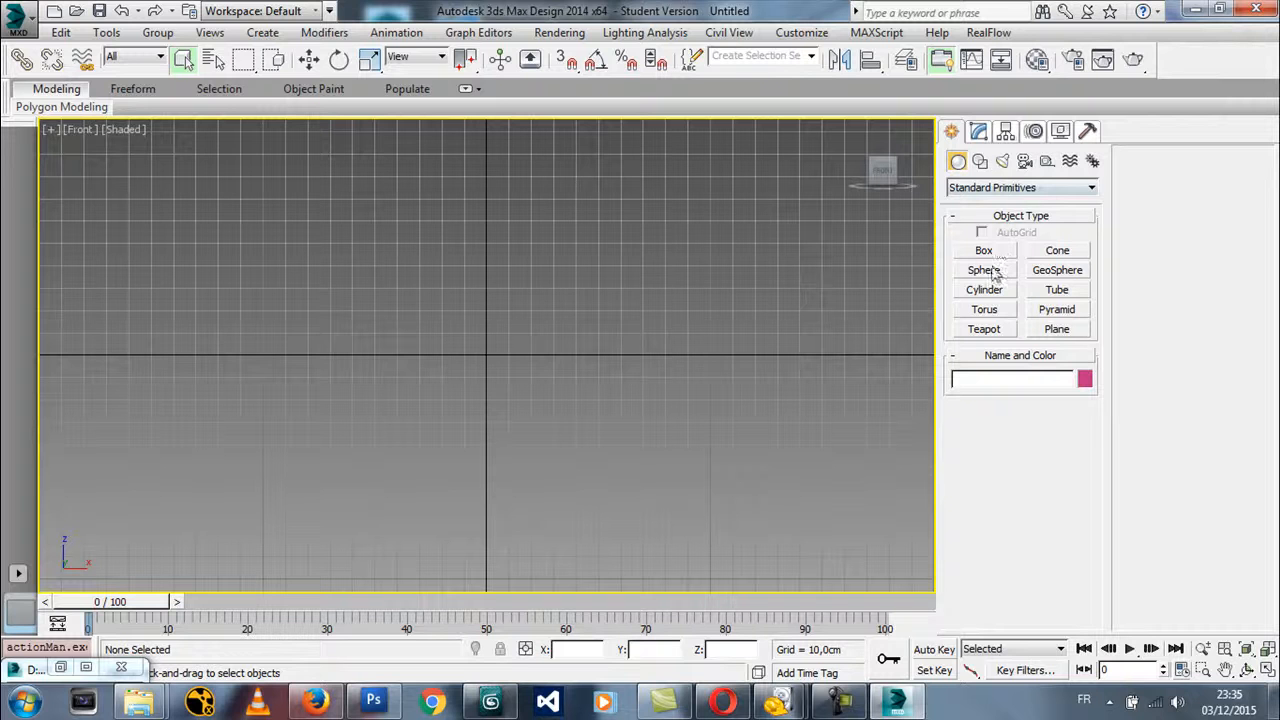
Create a plane at the origin in the Front view with length 100 cm and width 100 cm using keyboard entry
left_click(1056, 330)
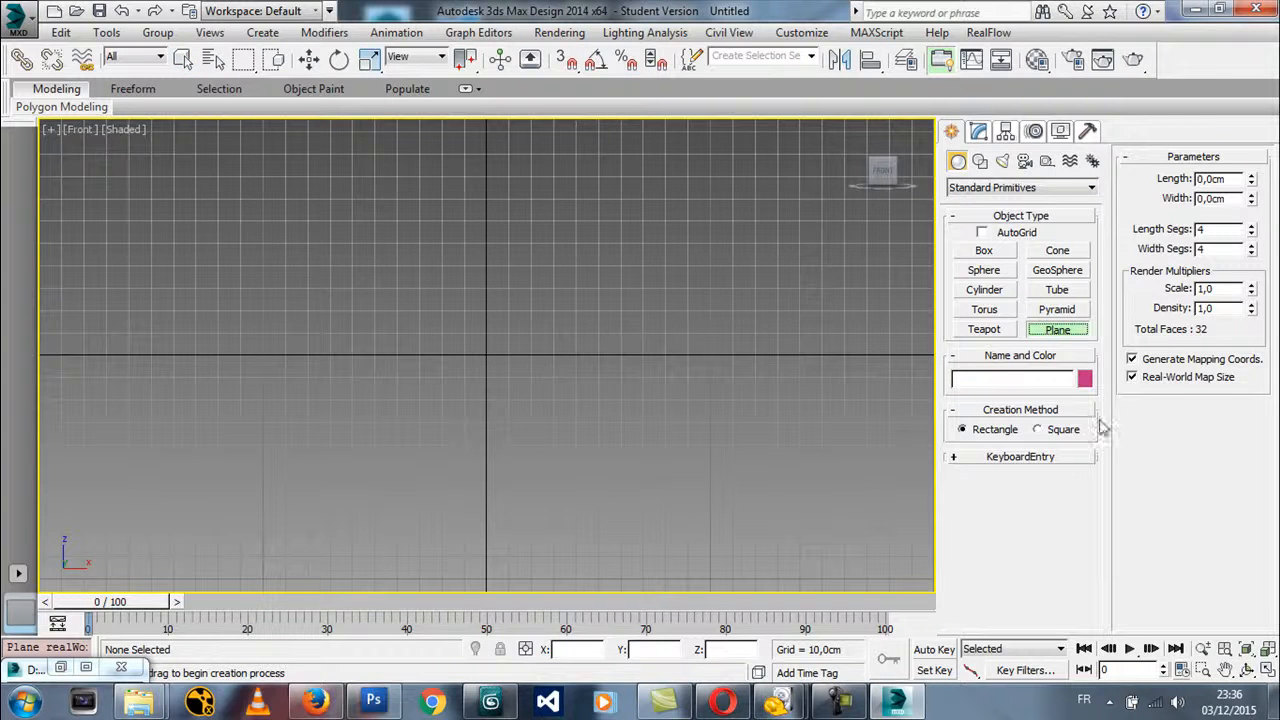
left_click(987, 456)
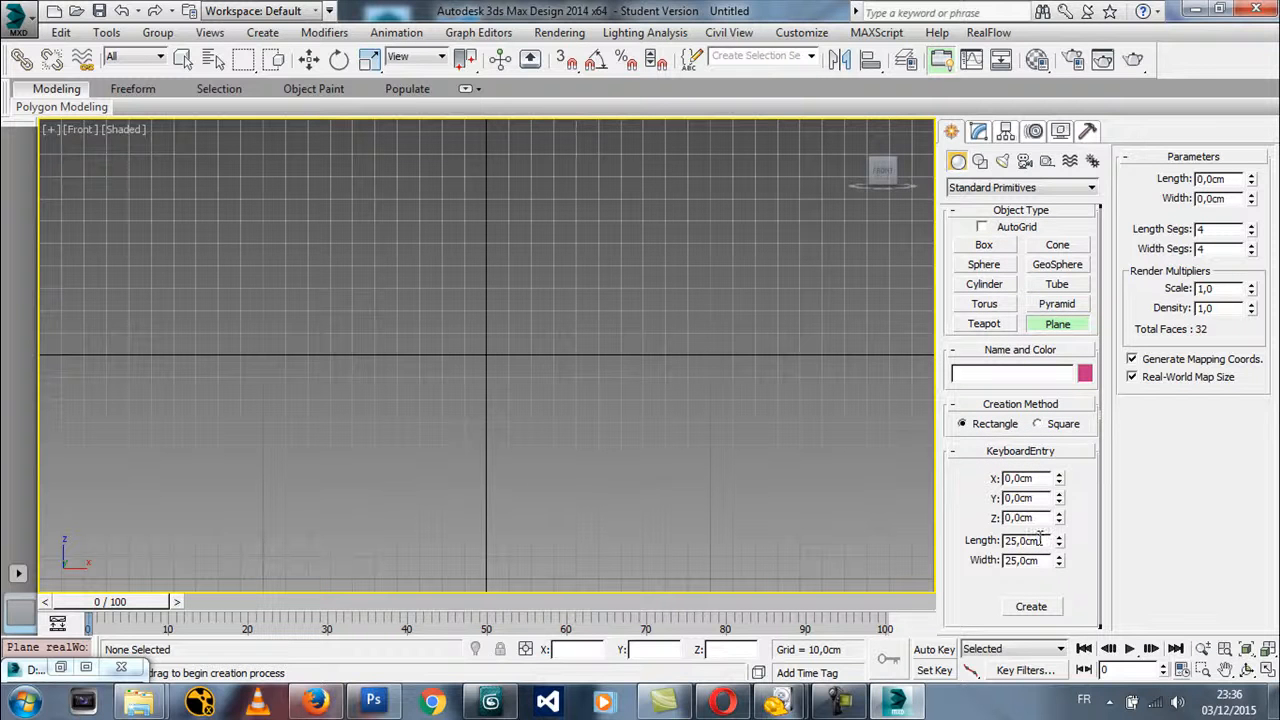
double_click(1040, 540)
type("50")
type("0")
double_click(1040, 561)
type("50")
double_click(1037, 541)
type("100")
double_click(1037, 561)
type("100")
left_click(1038, 603)
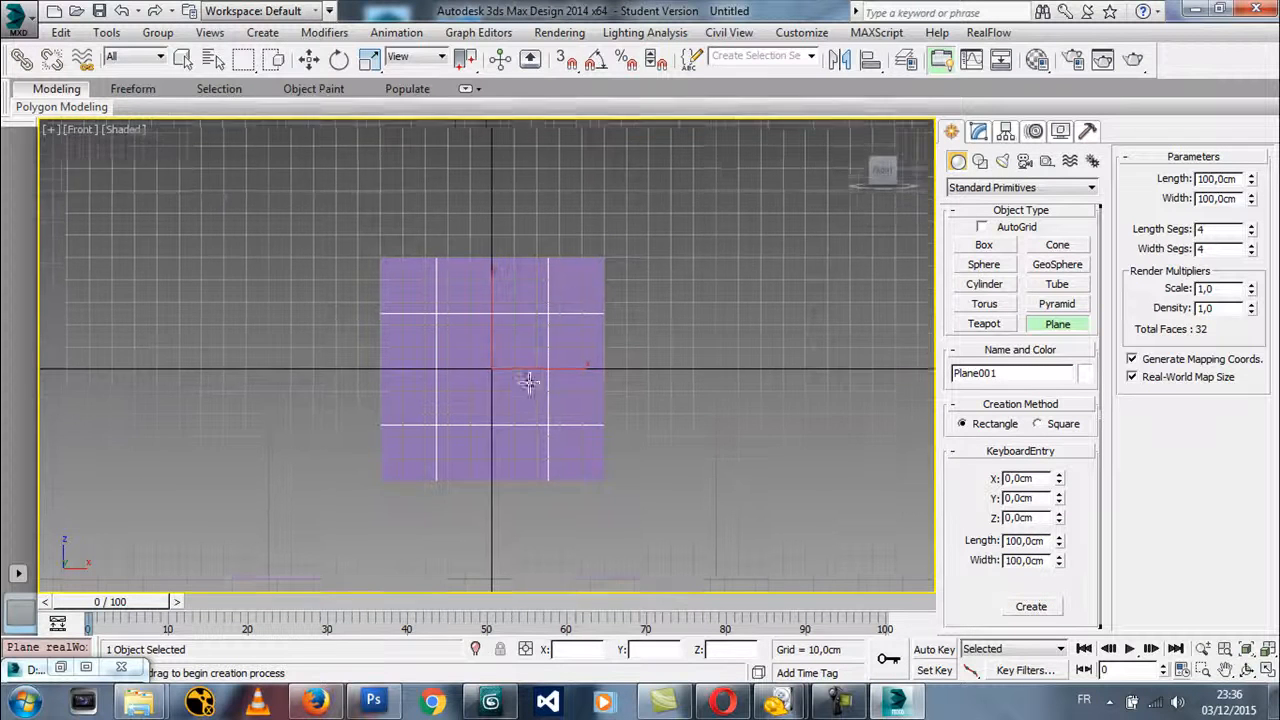
scroll(529, 383, "up", 5)
right_click(343, 432)
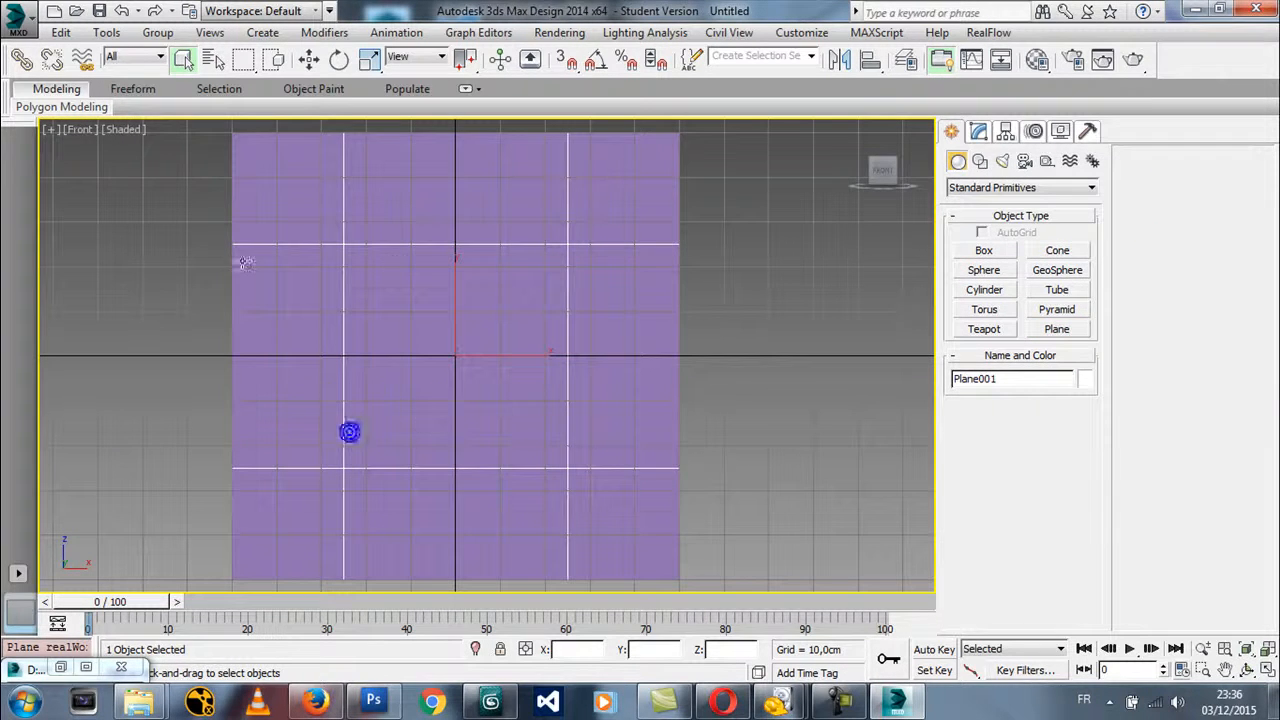
Create a Standard material with self-illumination 100 in the Material Editor and assign it to the selected plane
left_click(1040, 61)
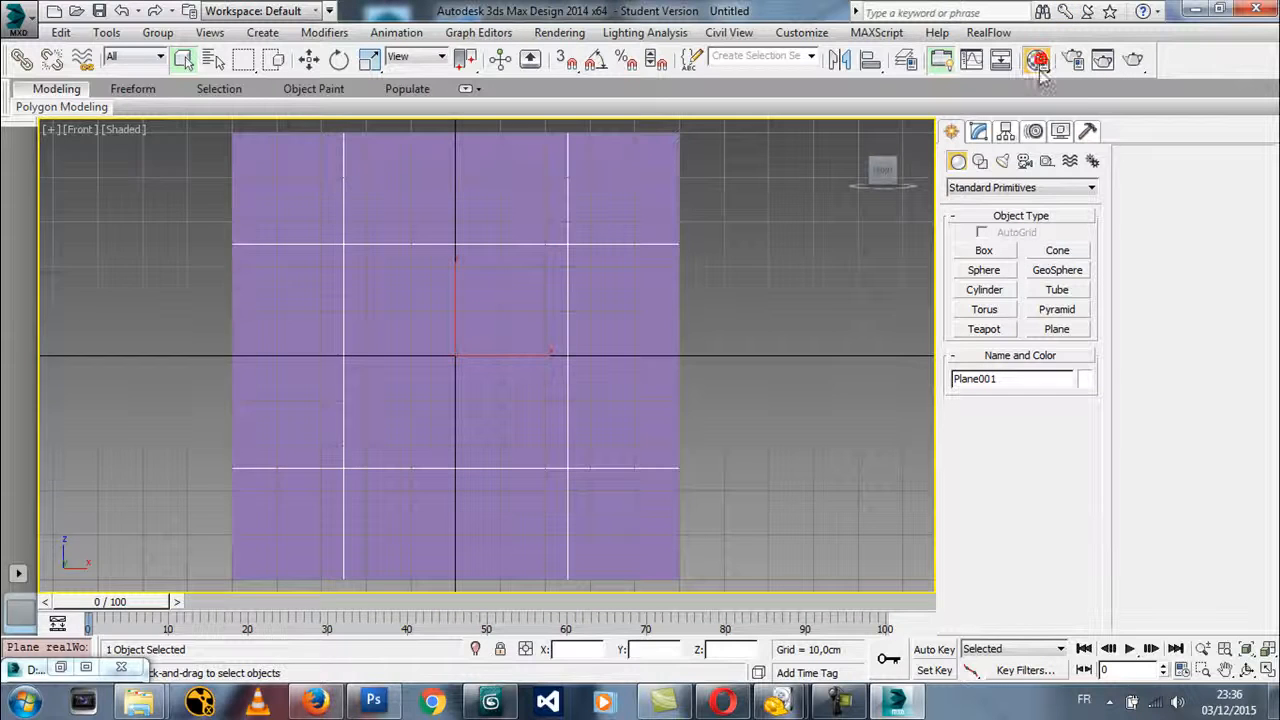
left_click_drag(270, 204, 989, 13)
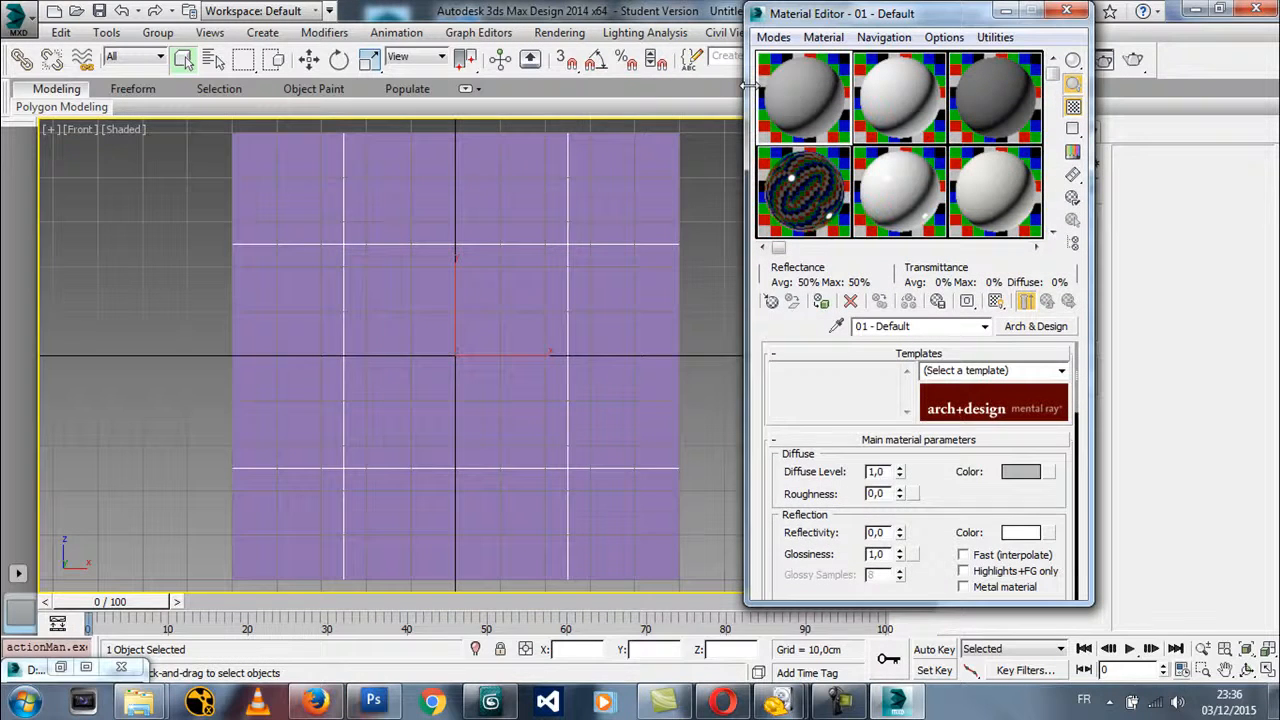
left_click(771, 302)
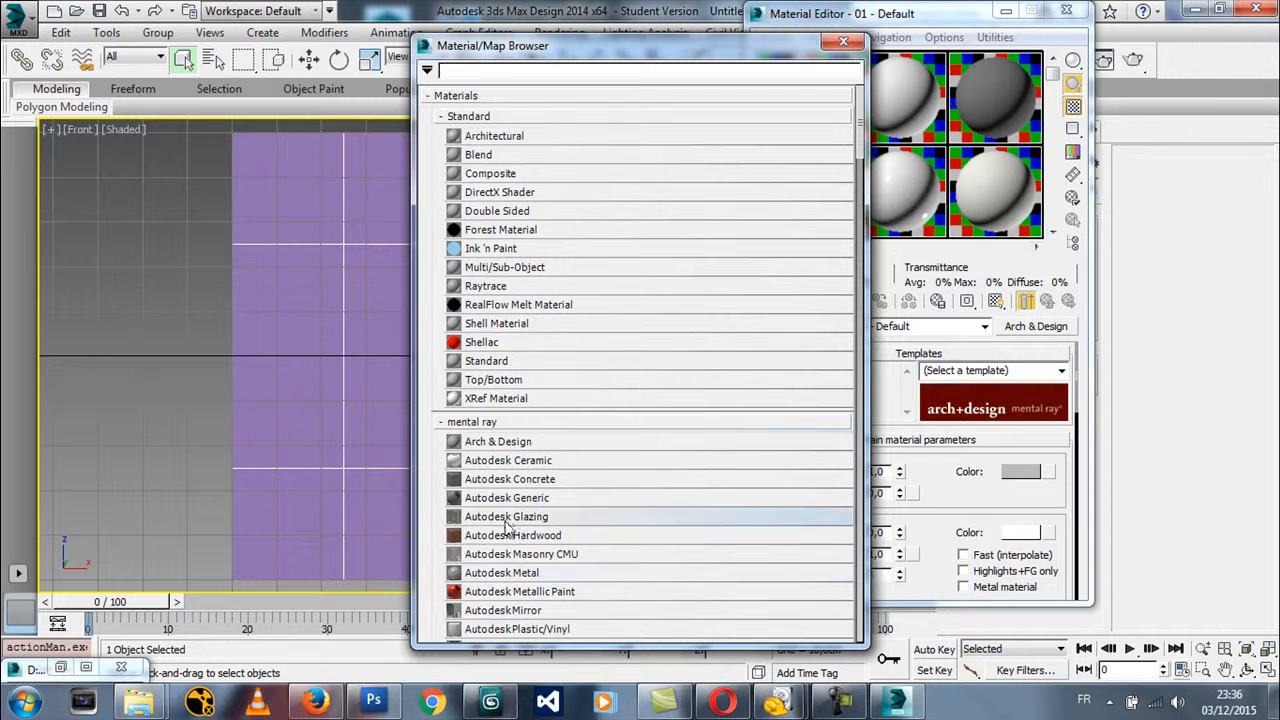
double_click(480, 364)
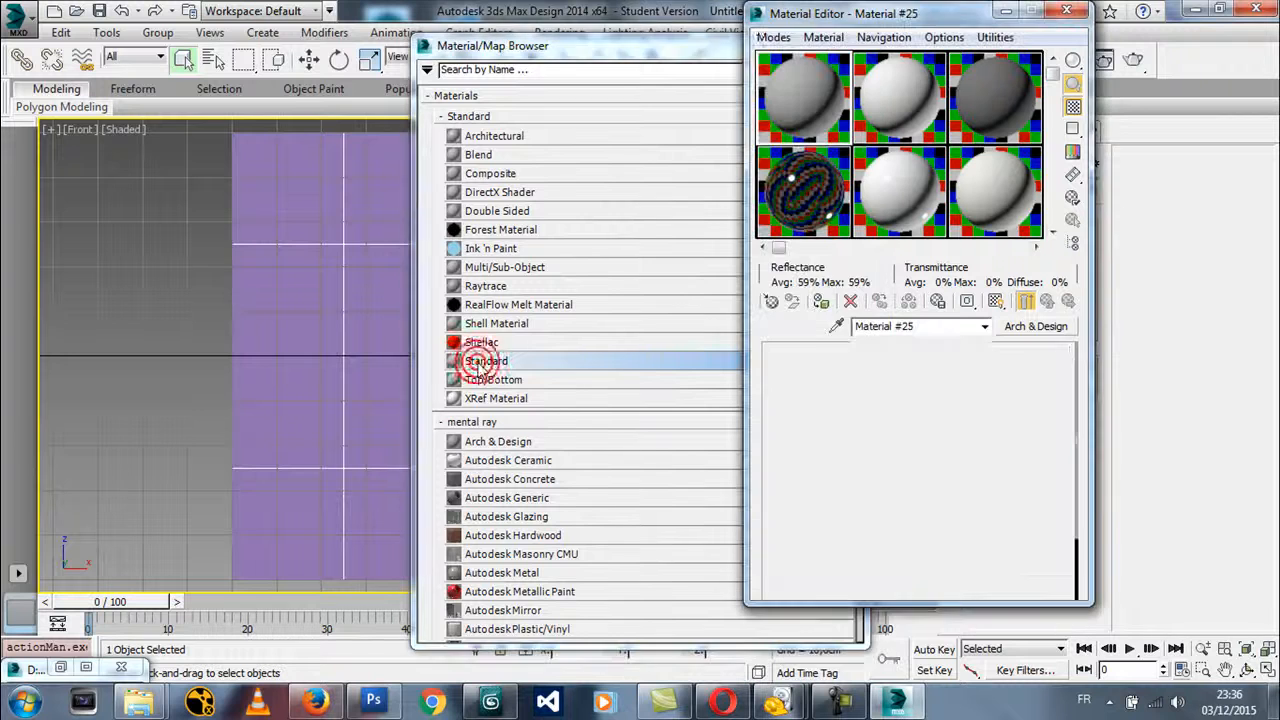
left_click_drag(640, 46, 650, 44)
left_click(852, 42)
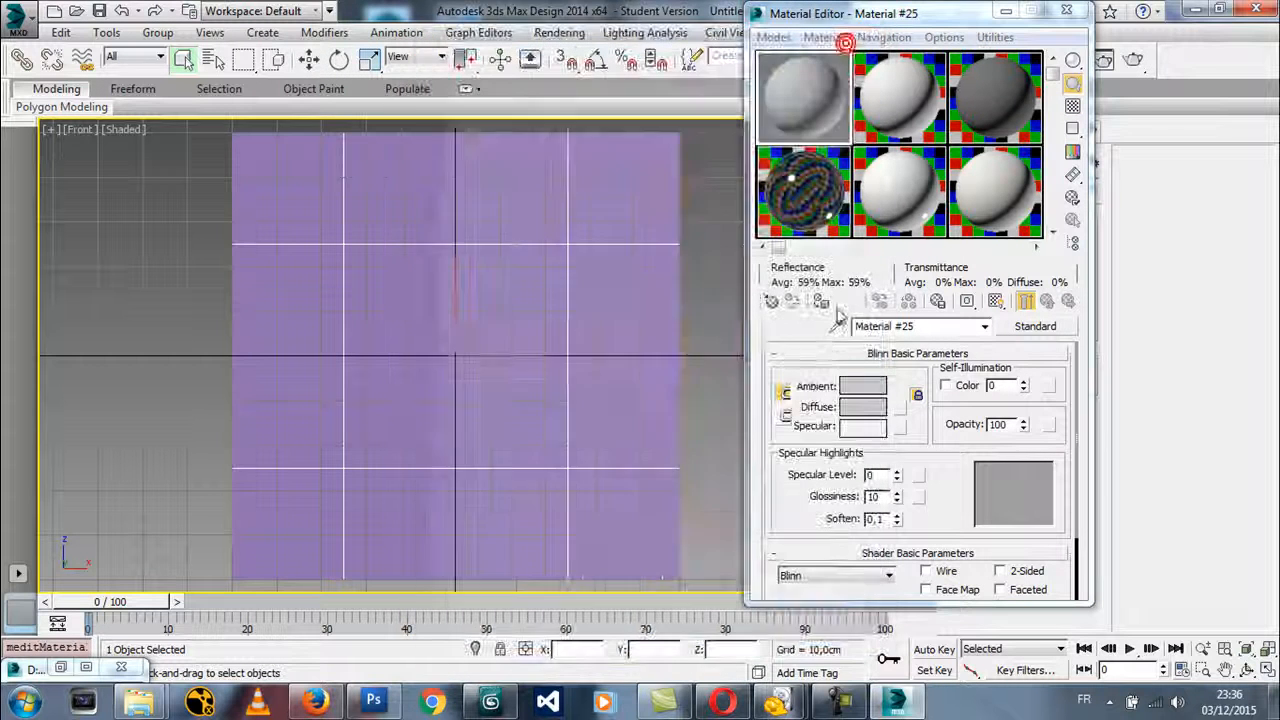
left_click_drag(1022, 389, 1003, 182)
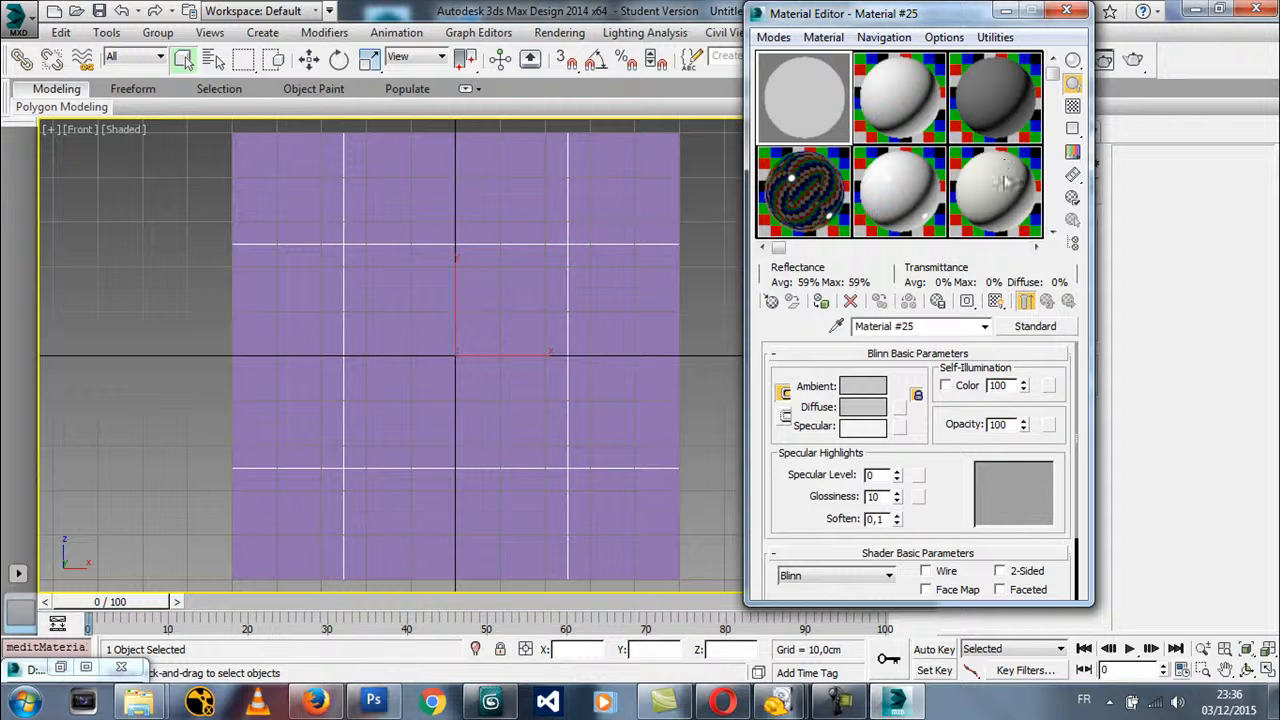
left_click(822, 302)
Load coke.jpg from the DEsign folder on drive D as a Bitmap for the material's Diffuse Color map
scroll(918, 495, "down", 3)
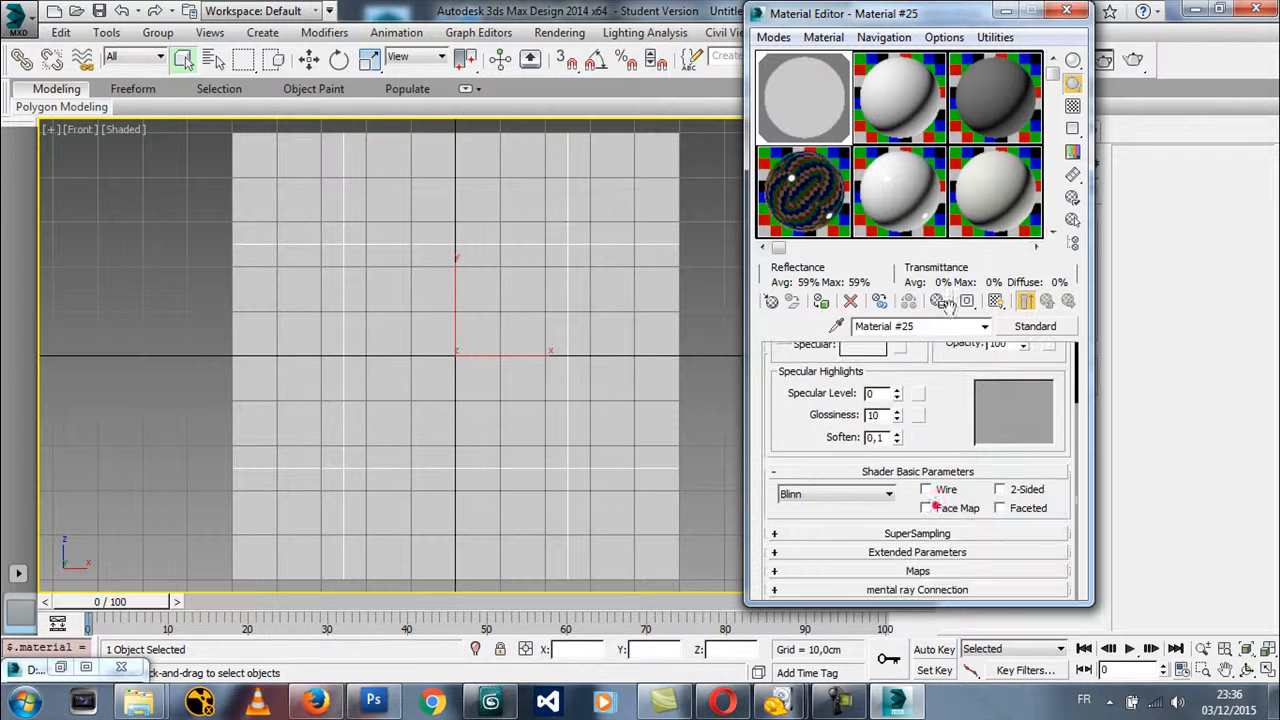
left_click(910, 572)
left_click(777, 408)
left_click(957, 408)
double_click(487, 134)
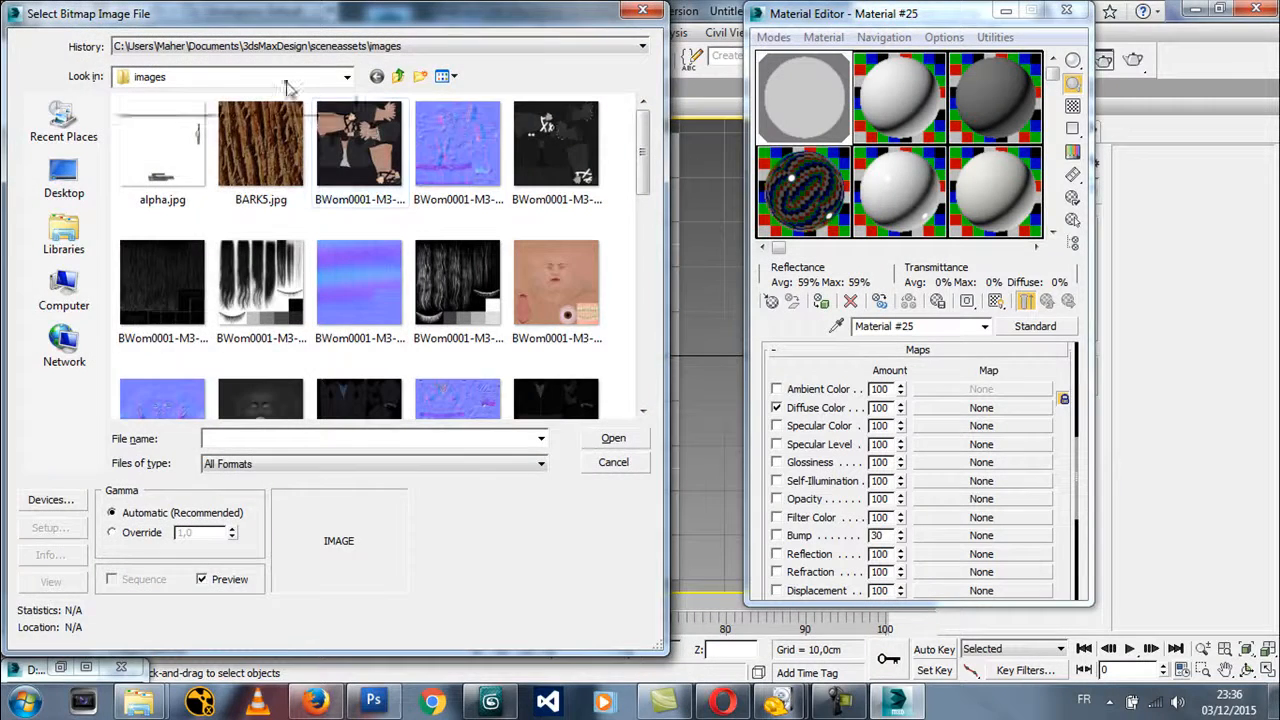
left_click(286, 84)
left_click(178, 254)
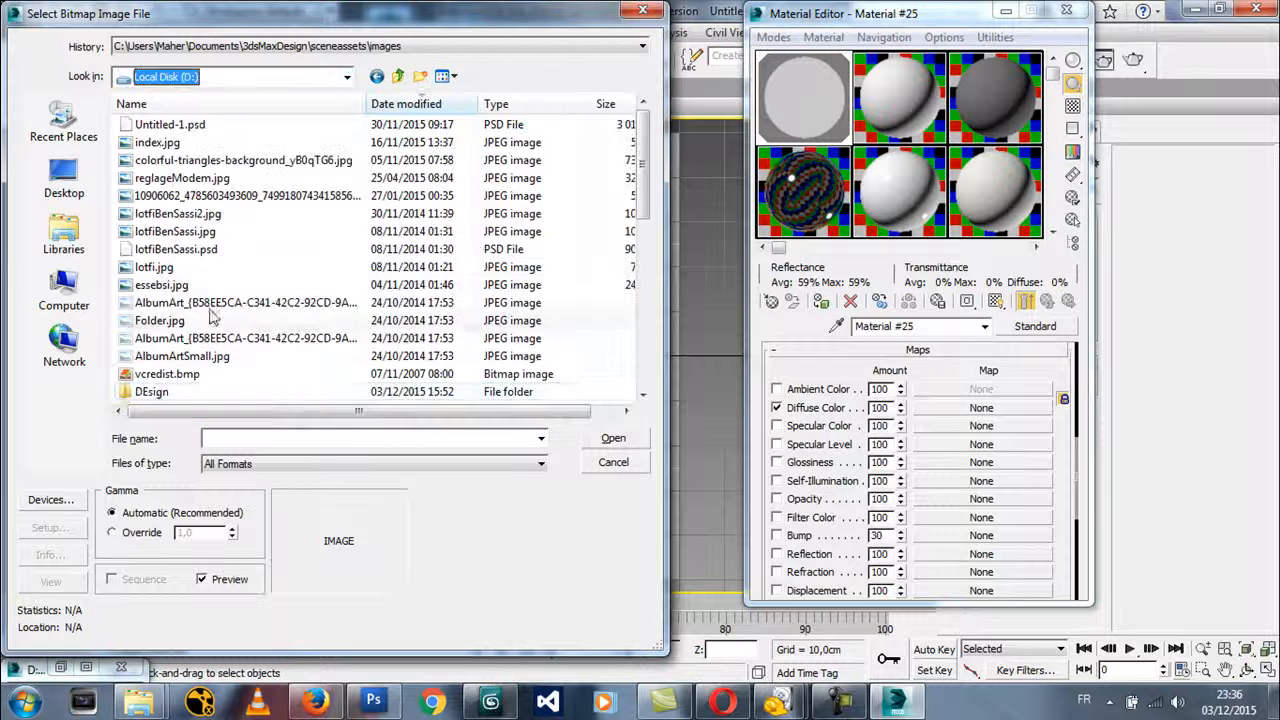
double_click(146, 391)
left_click(383, 145)
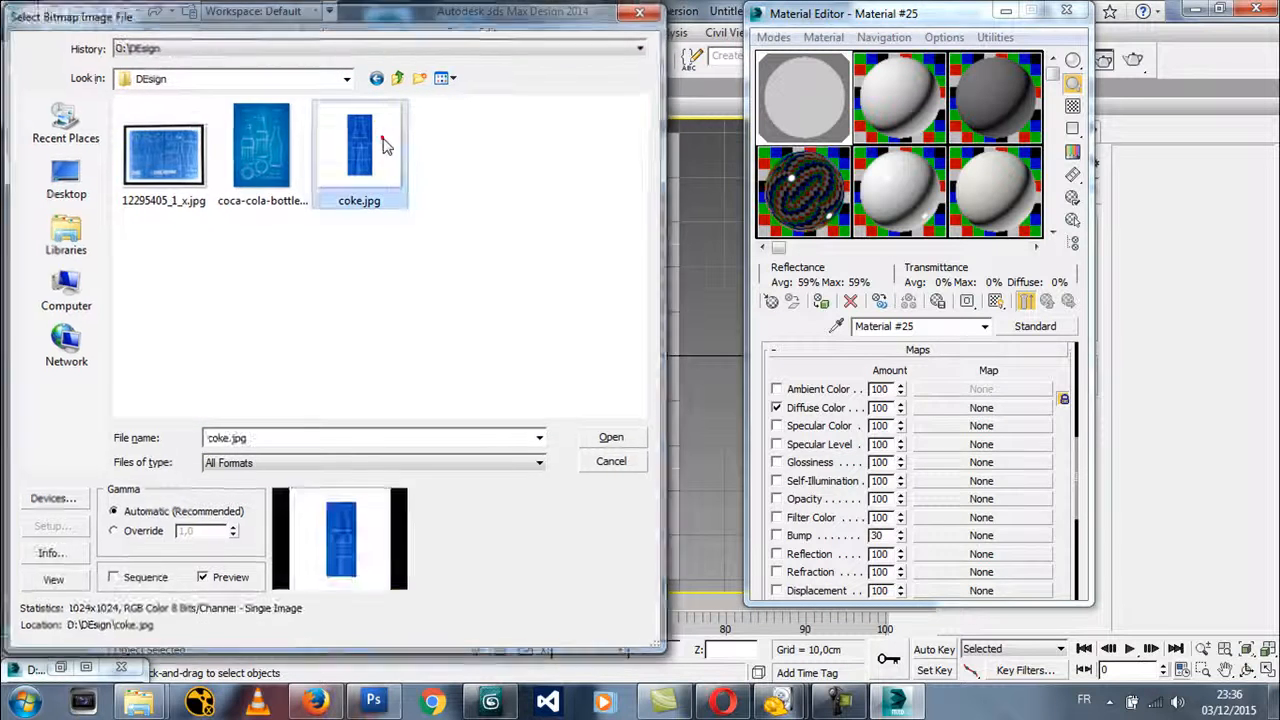
double_click(383, 145)
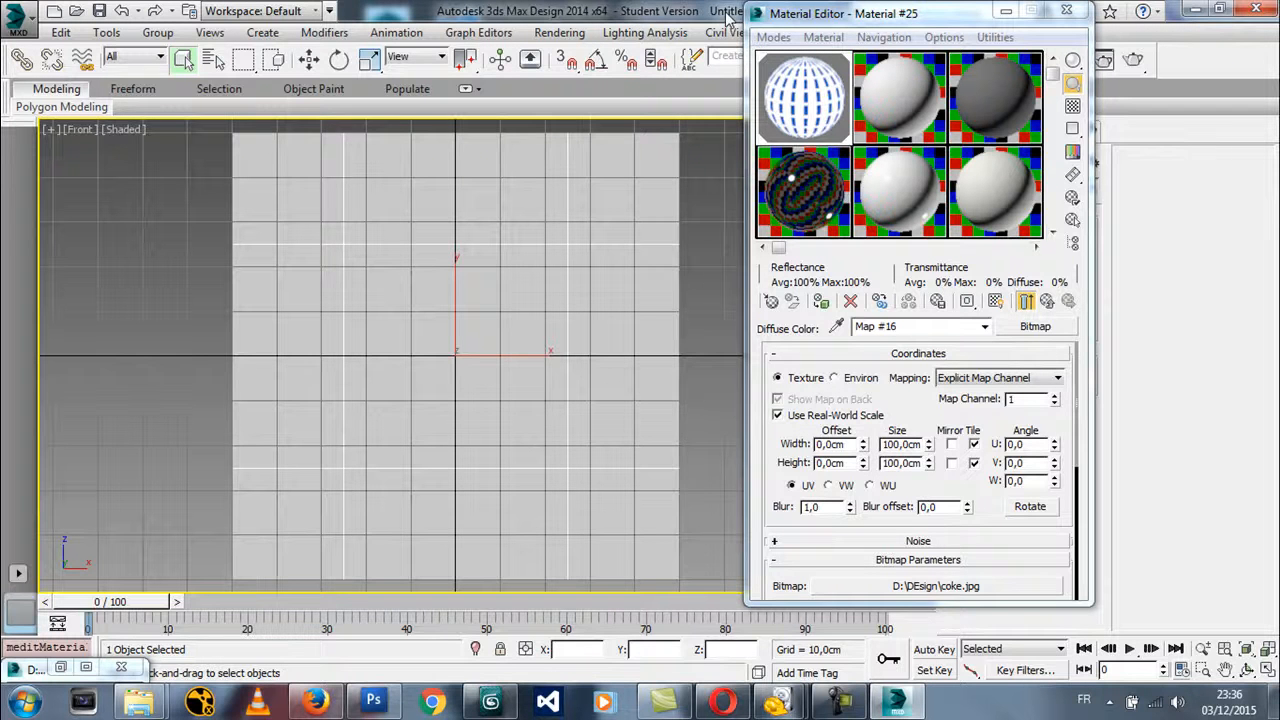
Turn off Use Real-World Scale for the bitmap and set its U and V tiling to 1
left_click(814, 420)
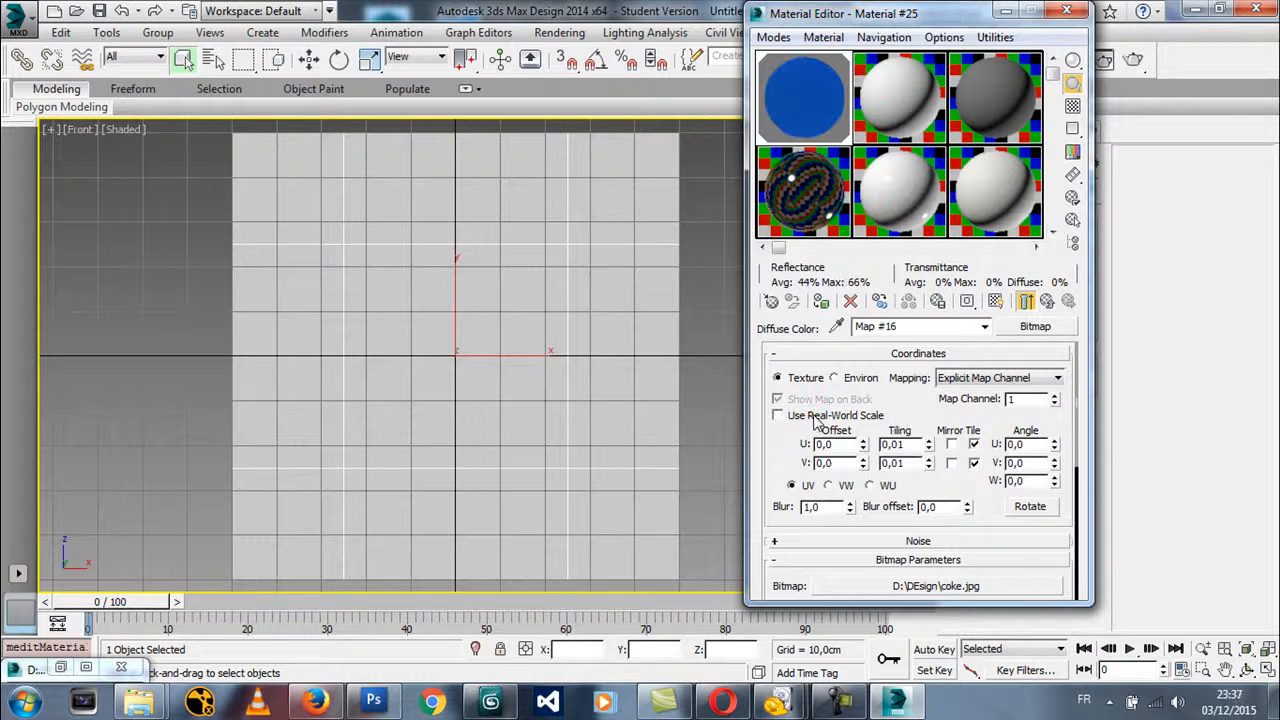
double_click(905, 445)
type("1")
double_click(900, 463)
type("1")
key("Return")
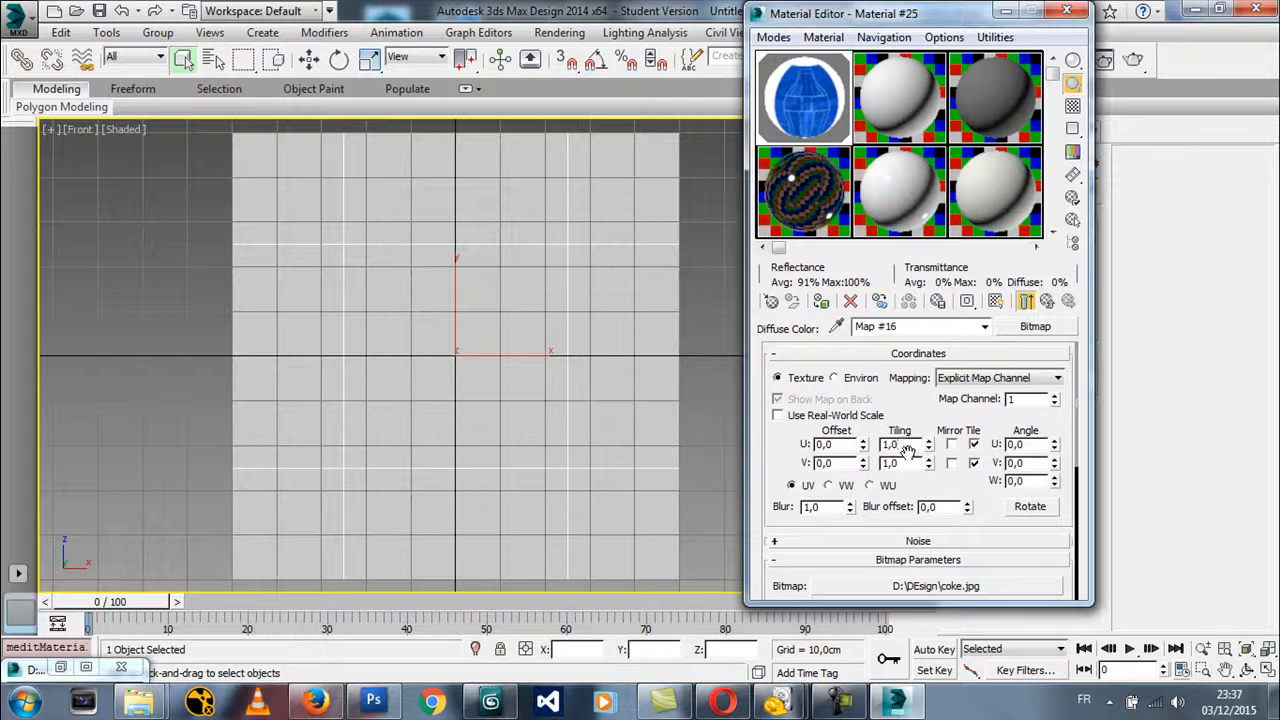
Show the blueprint map in the viewport and turn off the plane's Real-World Map Size
left_click(996, 302)
left_click_drag(866, 14, 1056, 17)
right_click(551, 316)
left_click(439, 333)
left_click_drag(1036, 20, 477, 146)
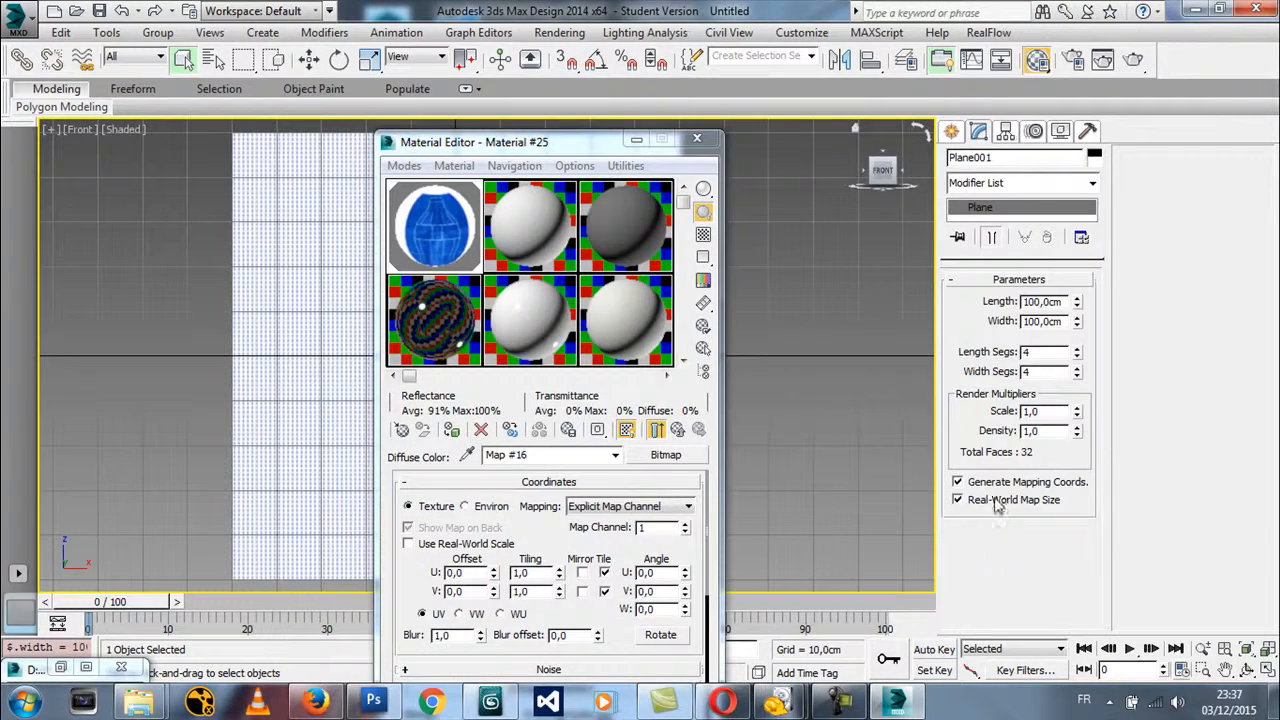
left_click(984, 505)
Pan and zoom the Front view to check how the blueprint follows the grid, and minimize the Material Editor
left_click_drag(528, 143, 939, 137)
middle_click_drag(525, 326, 452, 362)
scroll(516, 323, "up", 5)
scroll(523, 323, "down", 6)
scroll(449, 323, "up", 3)
scroll(553, 316, "down", 2)
left_click(1050, 132)
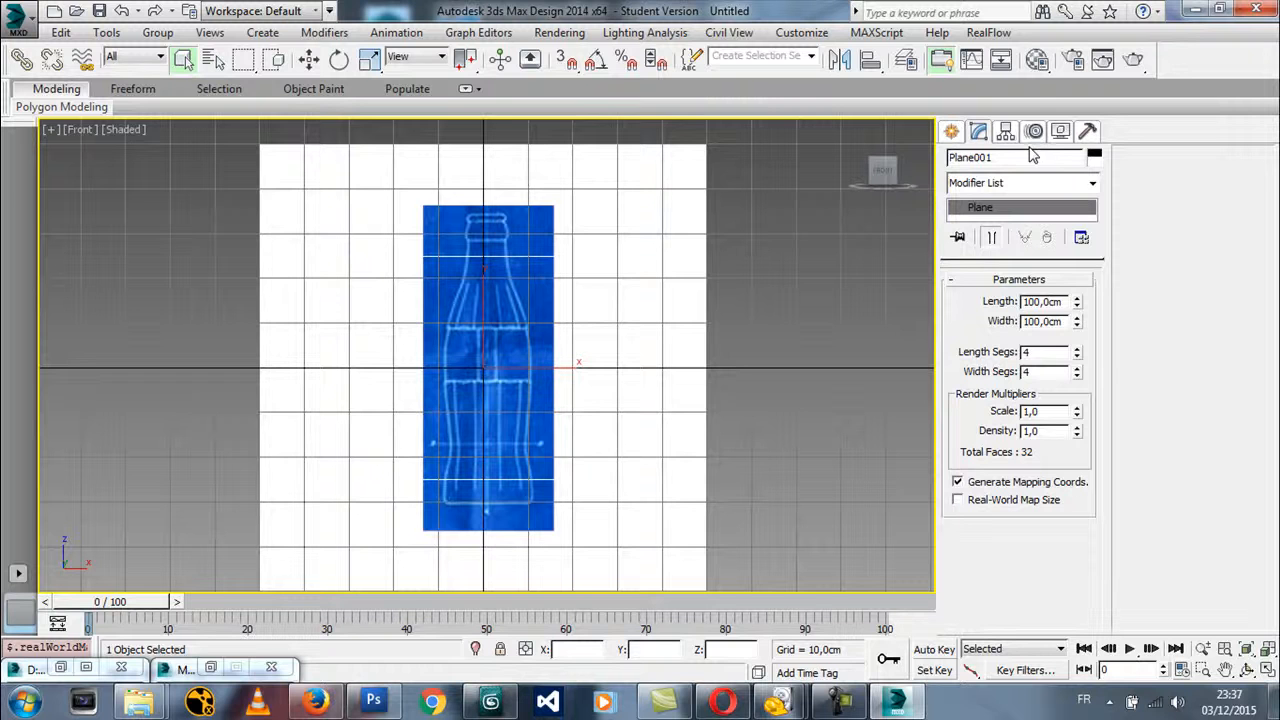
Move the blueprint plane back about 70 cm along Y in the Top view and return to the Front view
key("t")
middle_click_drag(640, 346, 634, 423)
scroll(614, 410, "down", 2)
right_click(588, 404)
left_click(604, 420)
left_click_drag(520, 371, 535, 155)
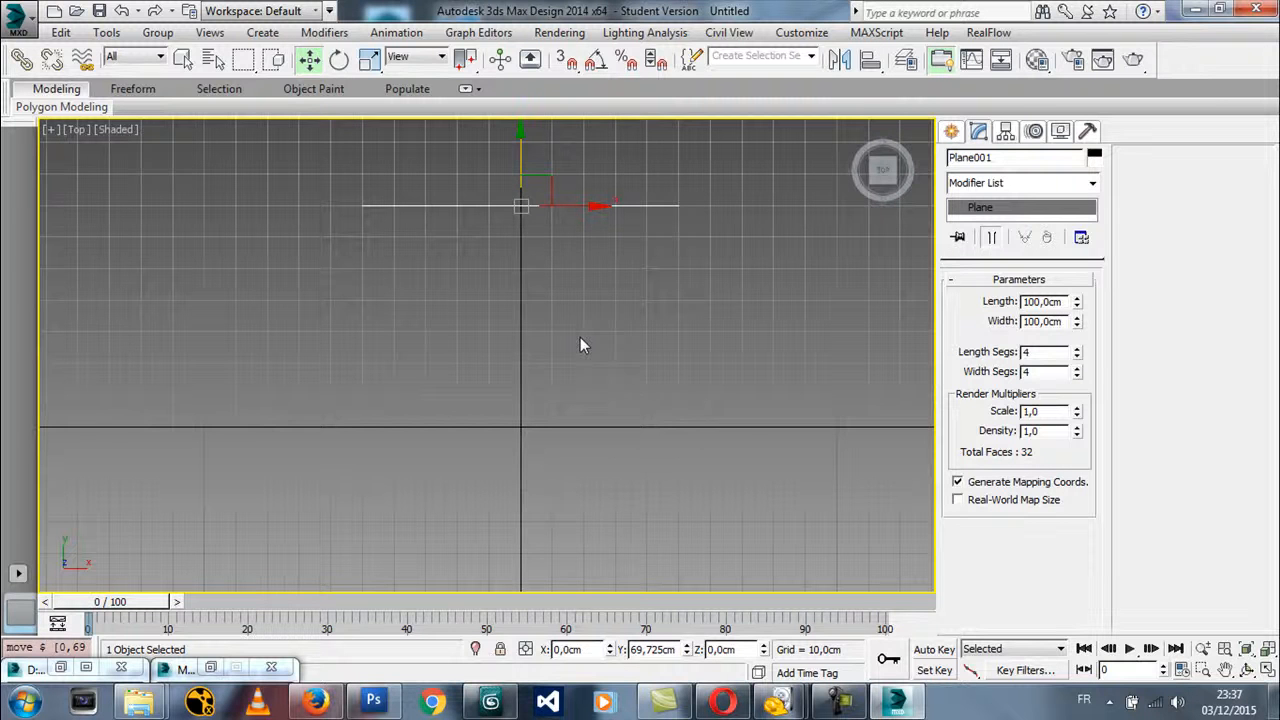
key("f")
mouse_move(512, 392)
middle_mouse_down()
mouse_move(508, 366)
mouse_move(511, 383)
middle_mouse_up()
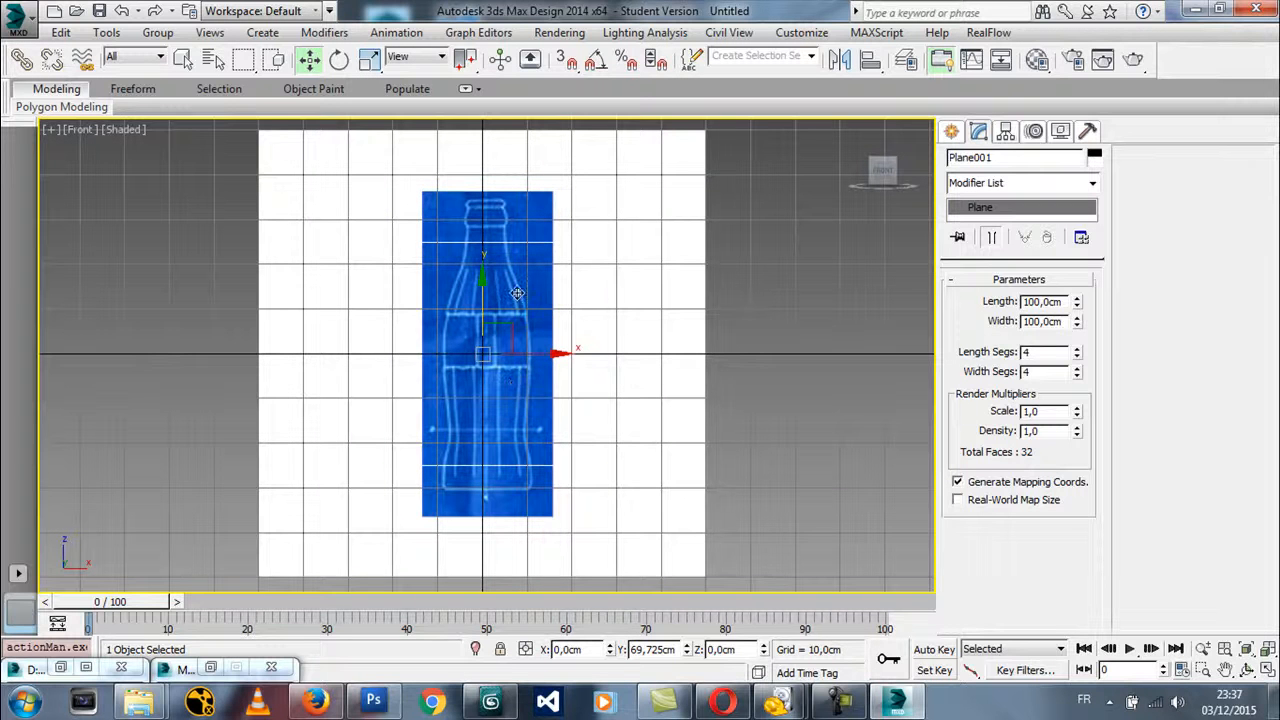
Start a Line from the centre of the bottle's base, tracing its right outline up to the label's lower edge
left_click(951, 131)
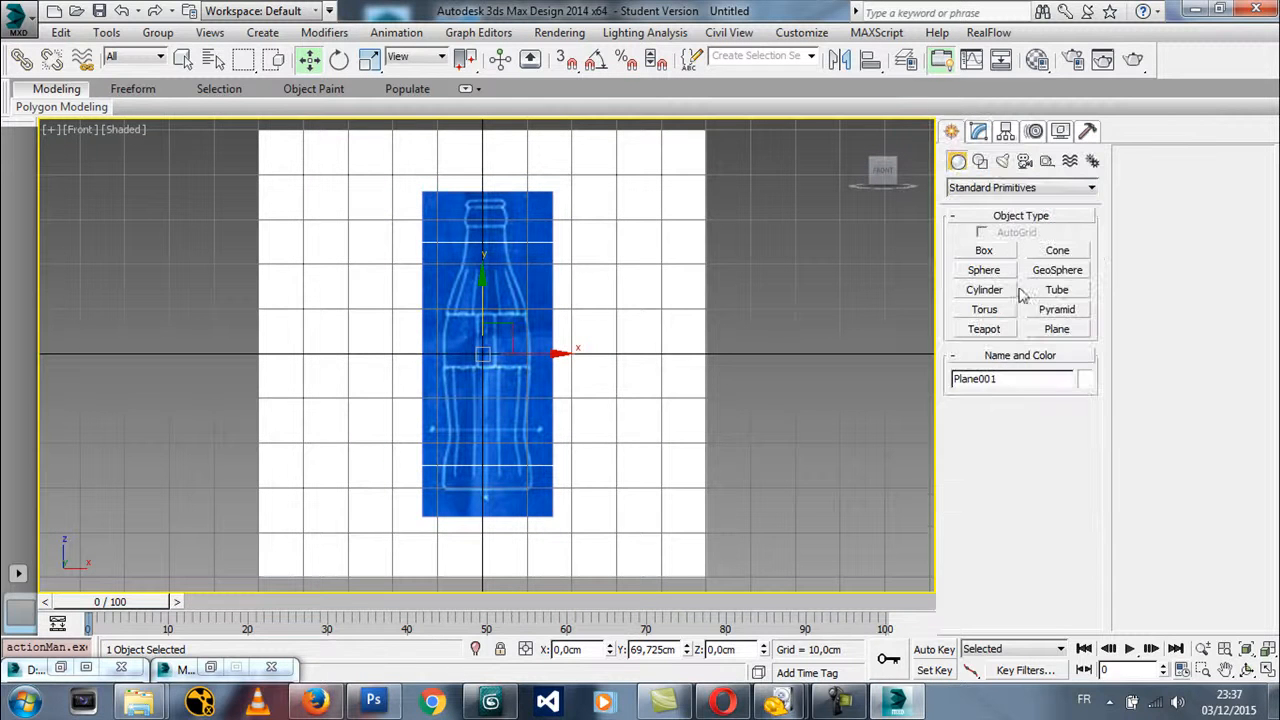
left_click(977, 163)
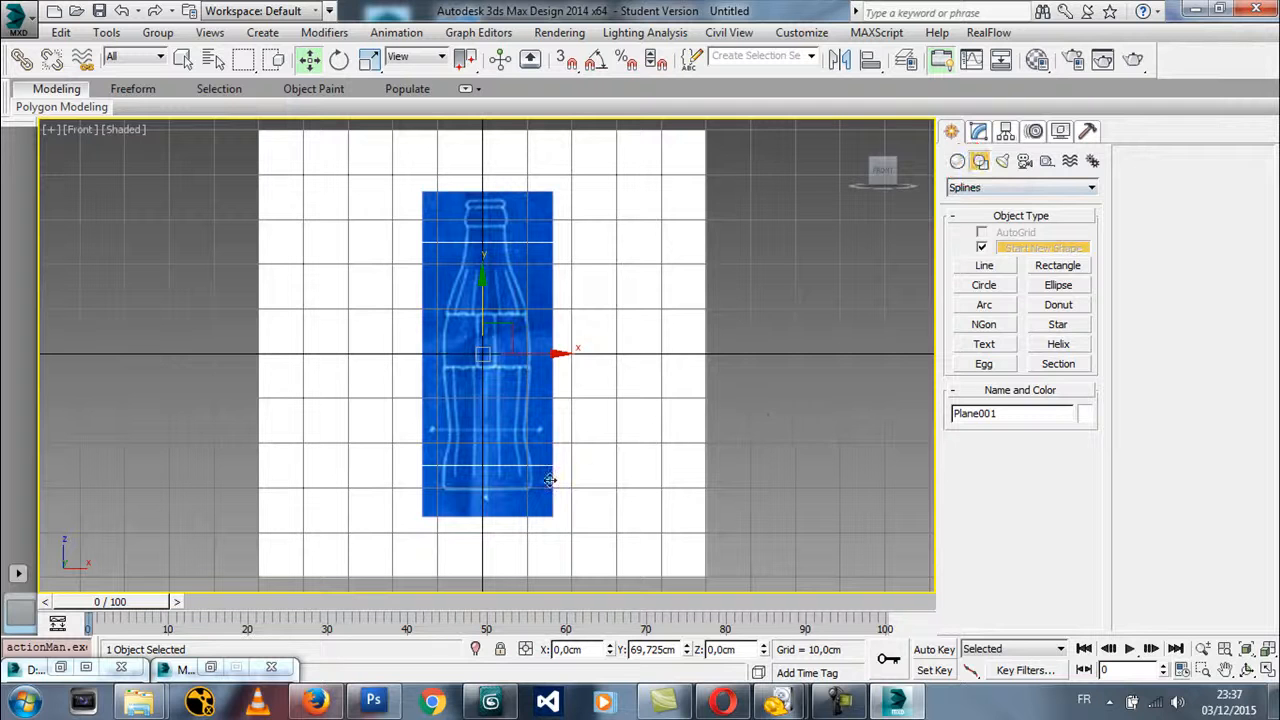
left_click(984, 265)
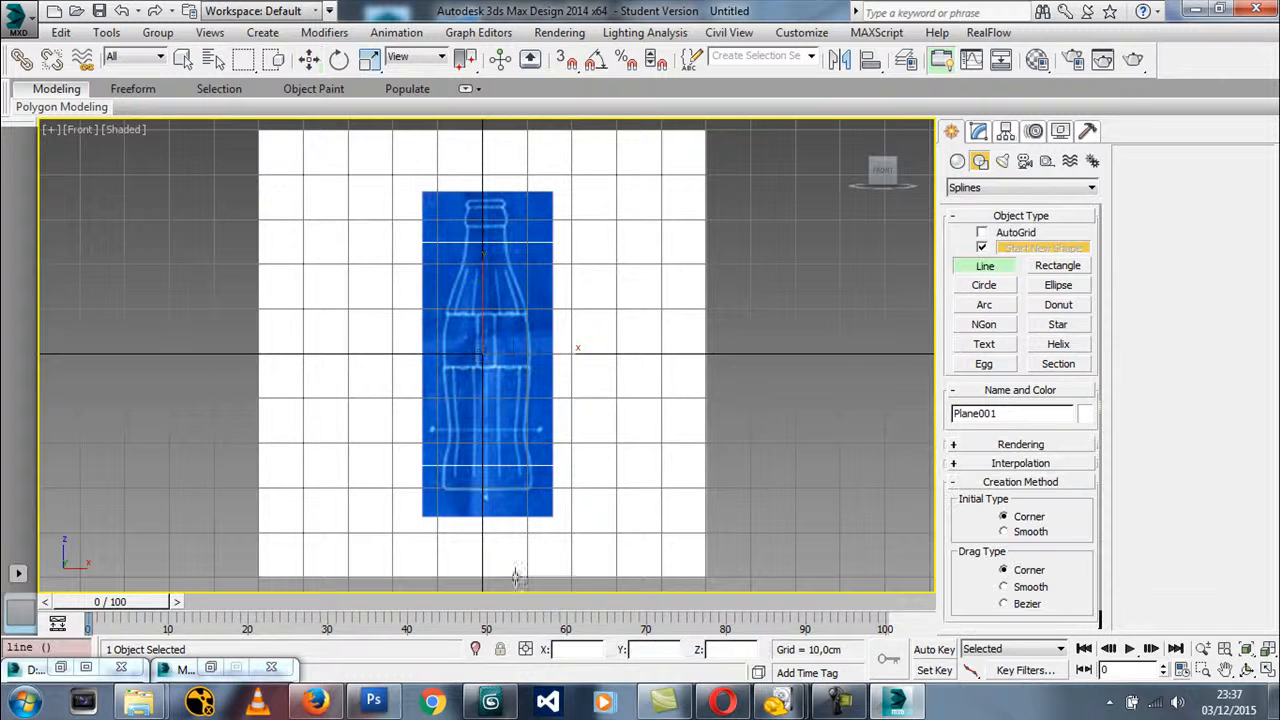
scroll(522, 497, "up", 4)
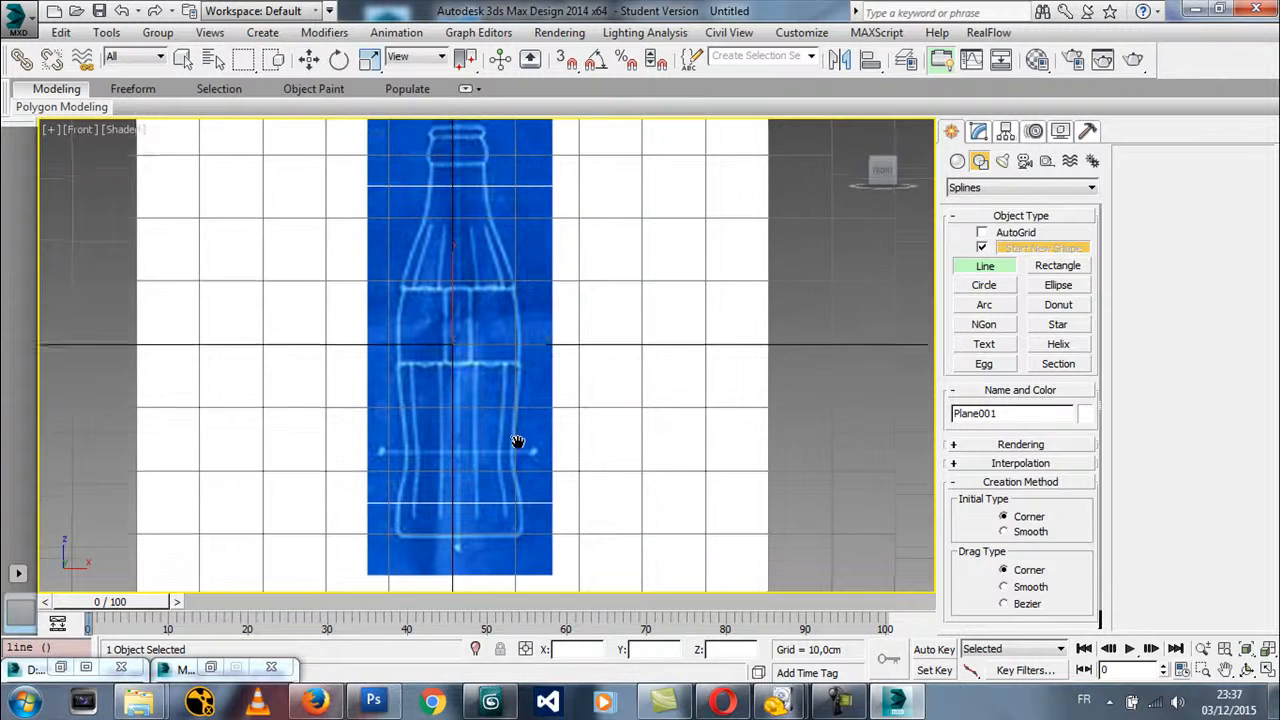
left_click(457, 547)
left_click(521, 547)
left_click(511, 467)
scroll(518, 383, "up", 5)
left_click(518, 385)
Continue the line up the label's right side to its upper edge and end the Line command
scroll(532, 342, "down", 2)
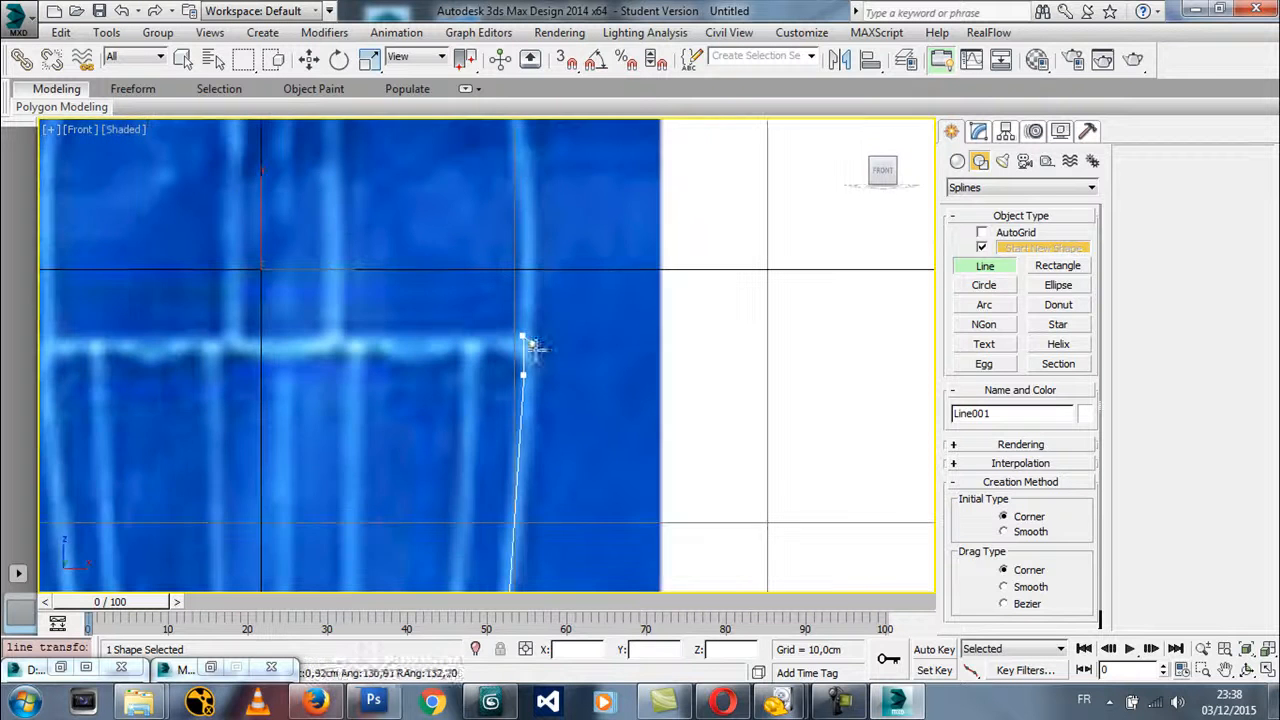
middle_click_drag(532, 294, 541, 439)
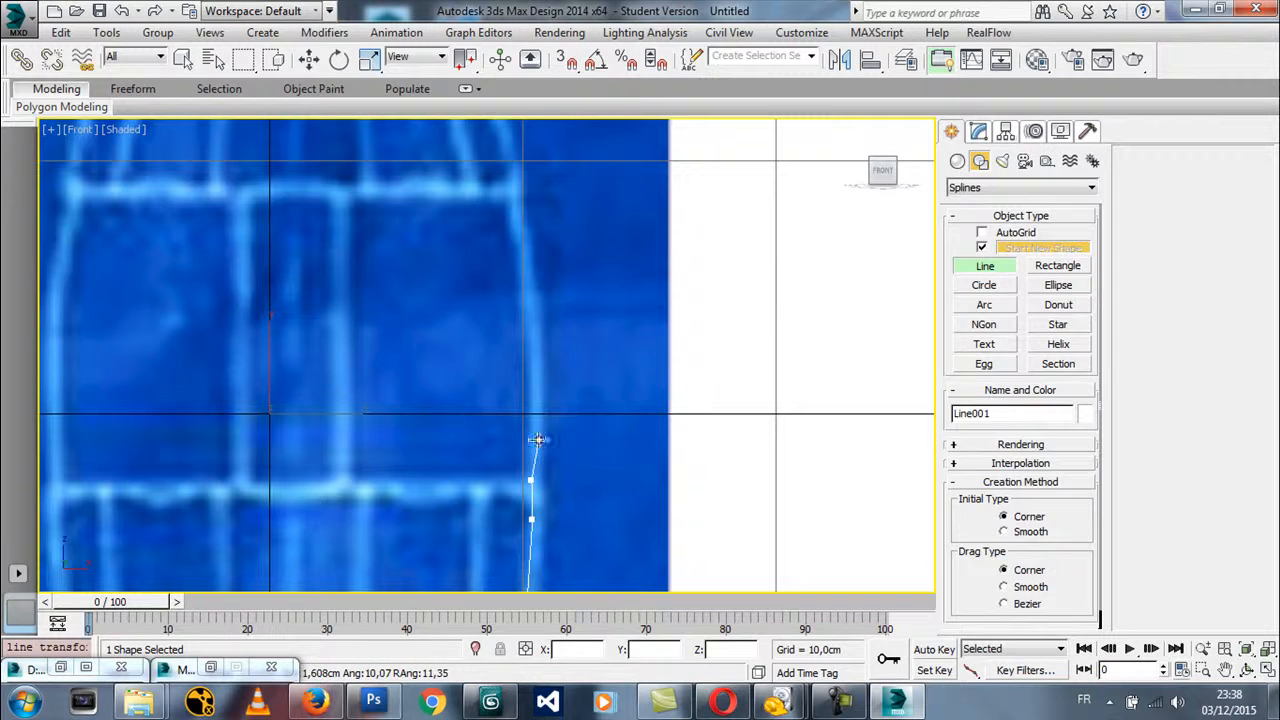
left_click(517, 196)
middle_click_drag(611, 291, 646, 399)
scroll(646, 399, "down", 10)
middle_click_drag(527, 420, 527, 364)
right_click(527, 364)
Turn off Show Frozen in Gray and freeze the blueprint plane through its Object Properties
scroll(546, 217, "up", 2)
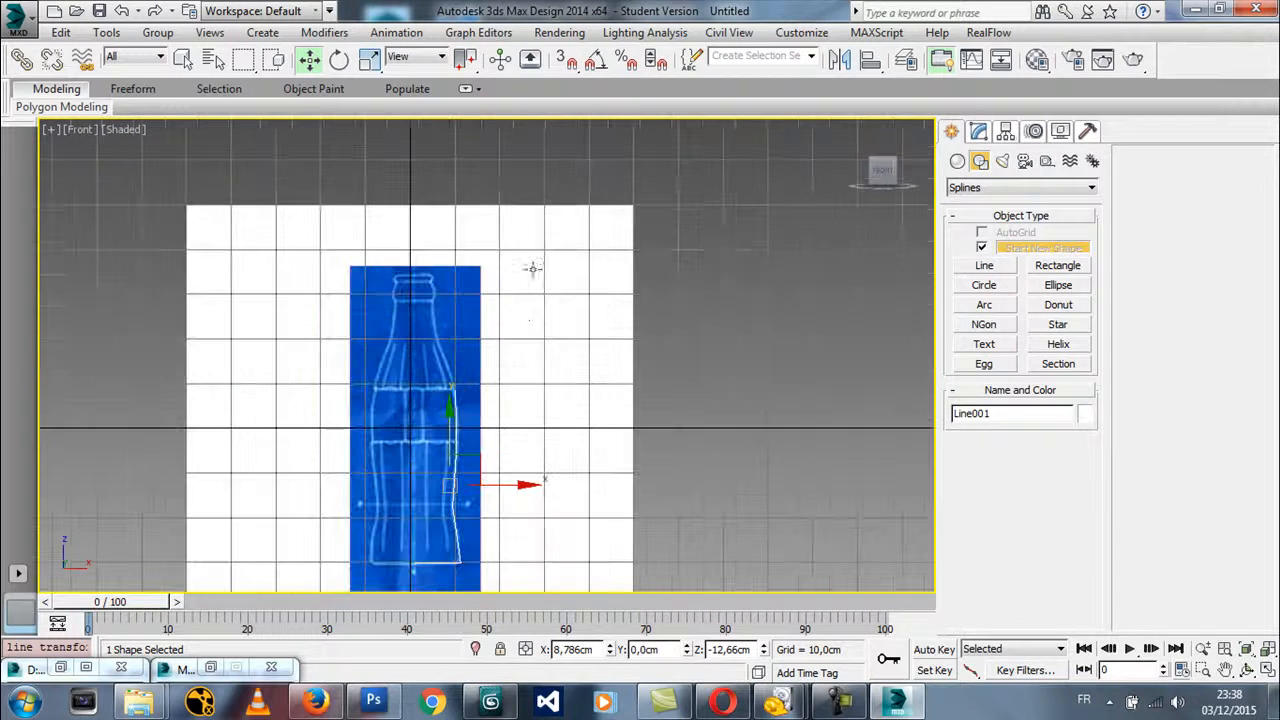
left_click(529, 312)
middle_click_drag(567, 334, 511, 231)
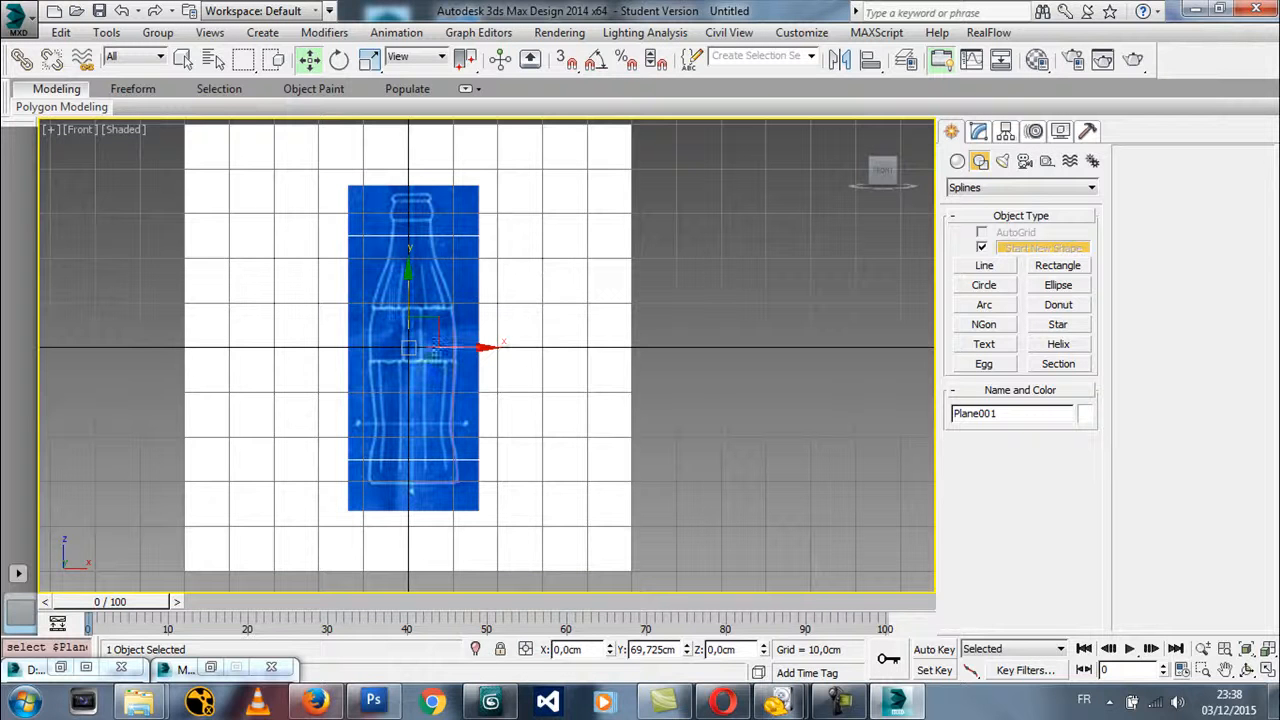
right_click(546, 306)
left_click(596, 414)
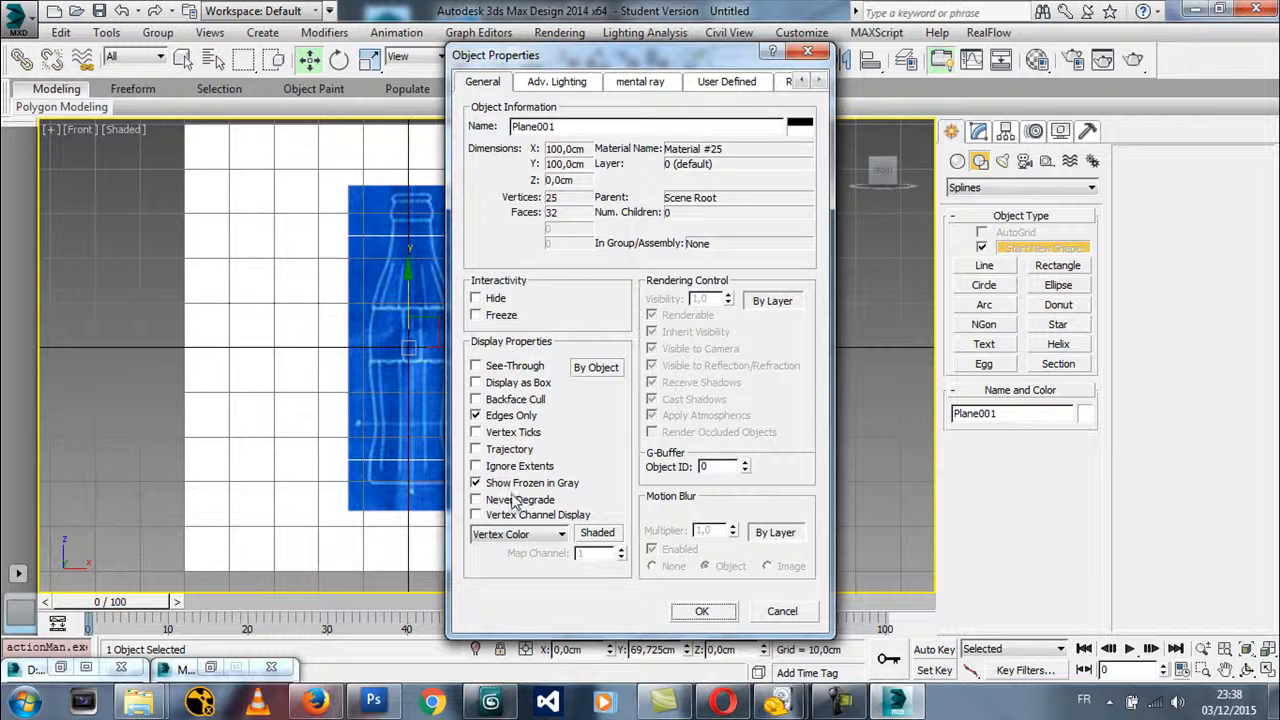
left_click(497, 484)
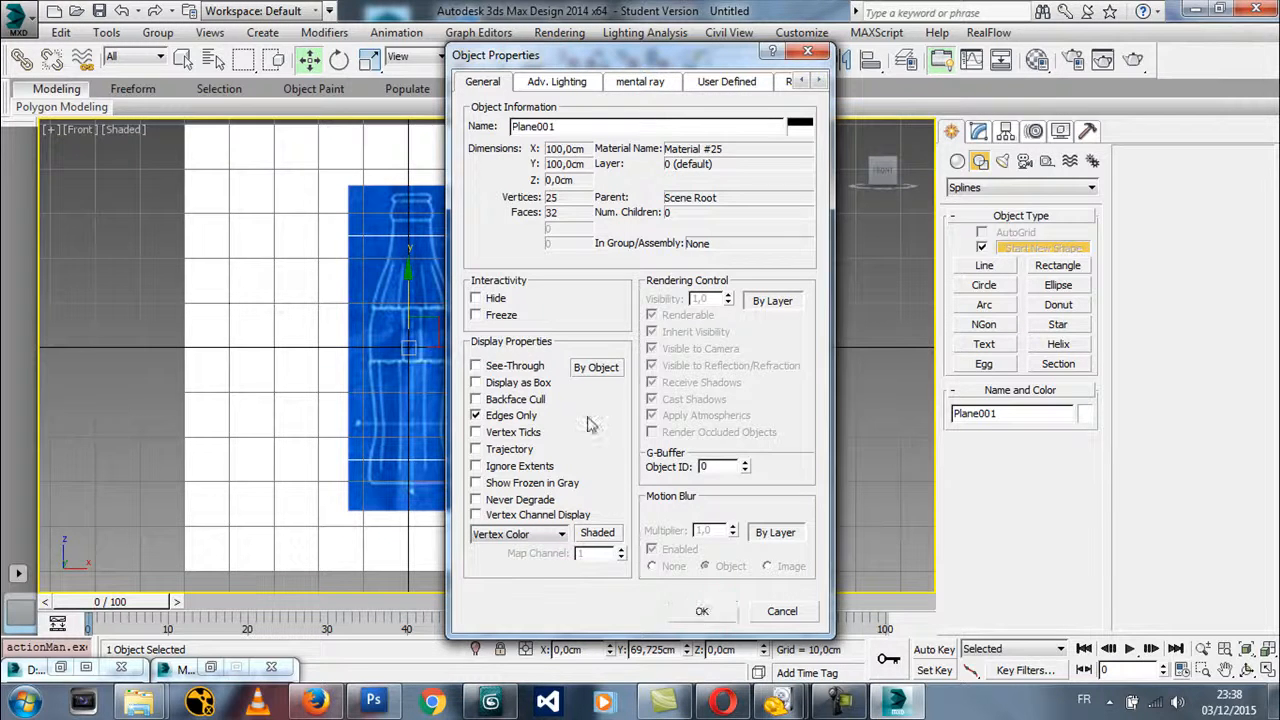
left_click(495, 316)
left_click(702, 611)
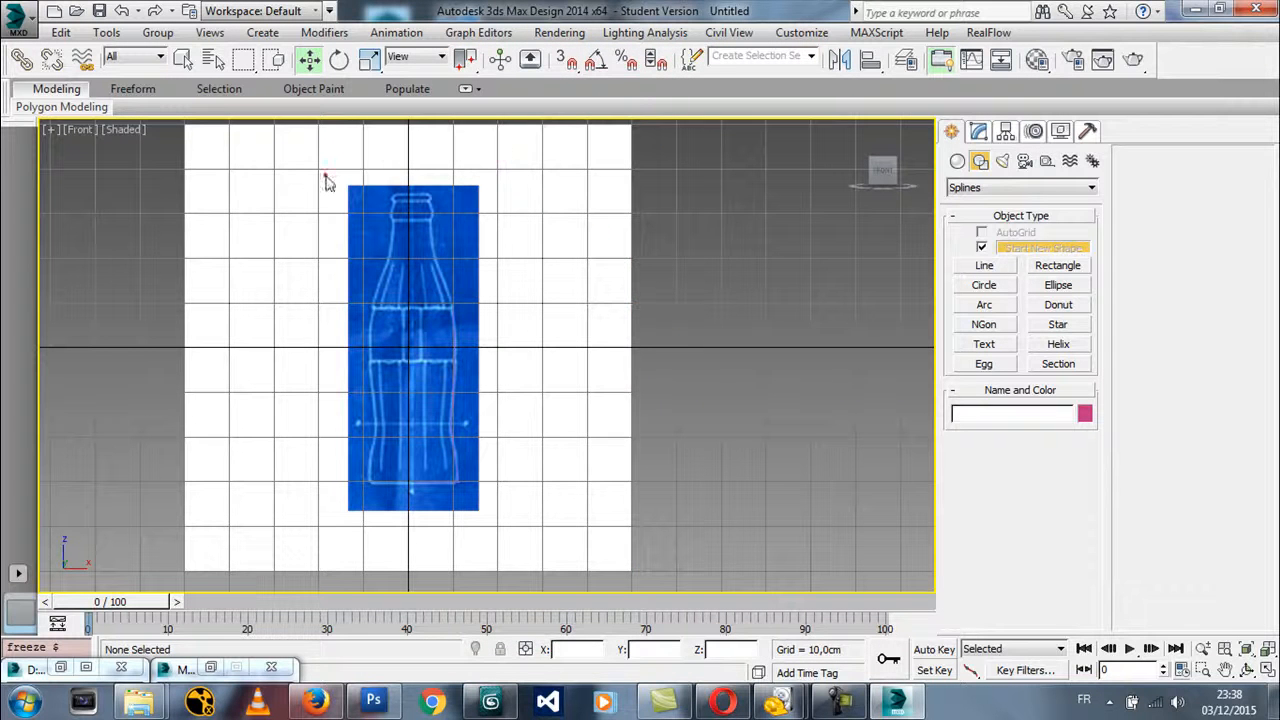
Test whether the frozen plane can be selected or moved, and inspect the blueprint at different zoom levels
left_click(686, 418)
middle_click_drag(445, 374, 471, 348)
scroll(546, 343, "up", 7)
scroll(546, 343, "down", 5)
middle_click_drag(461, 292, 501, 331)
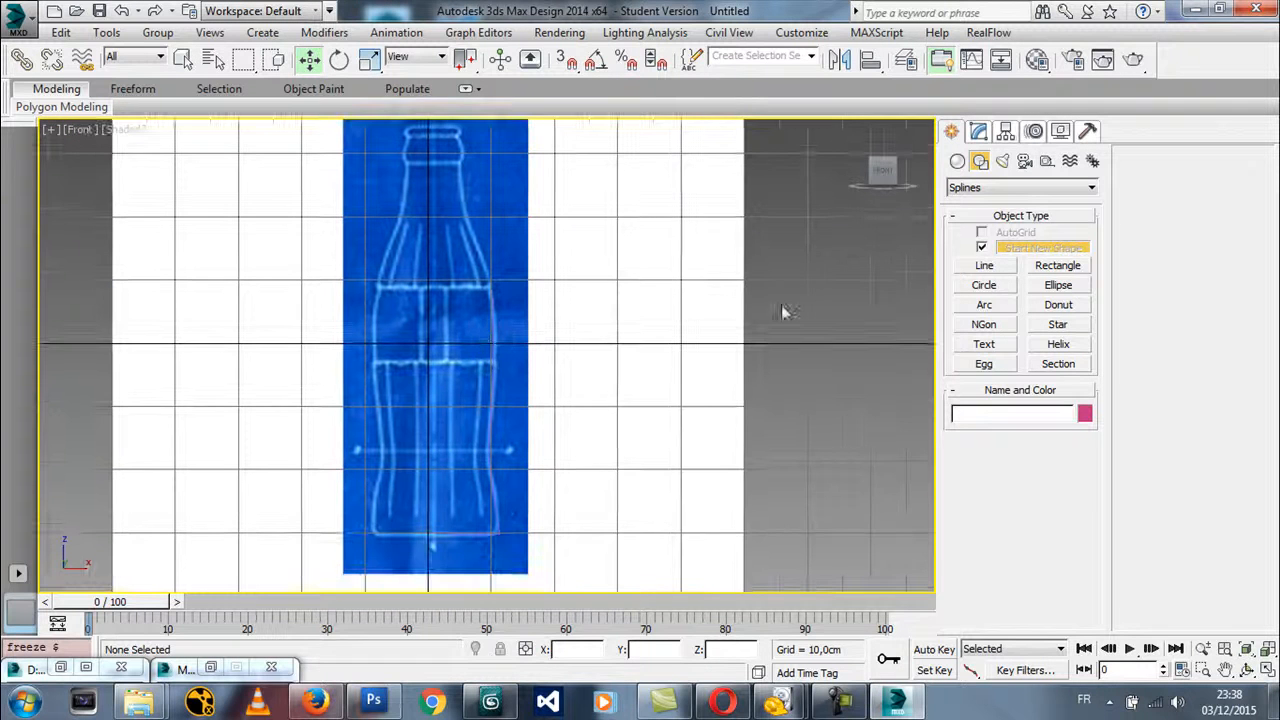
Trace a second line over the frozen blueprint from the base's centre up the right side to the label's upper edge
left_click(984, 265)
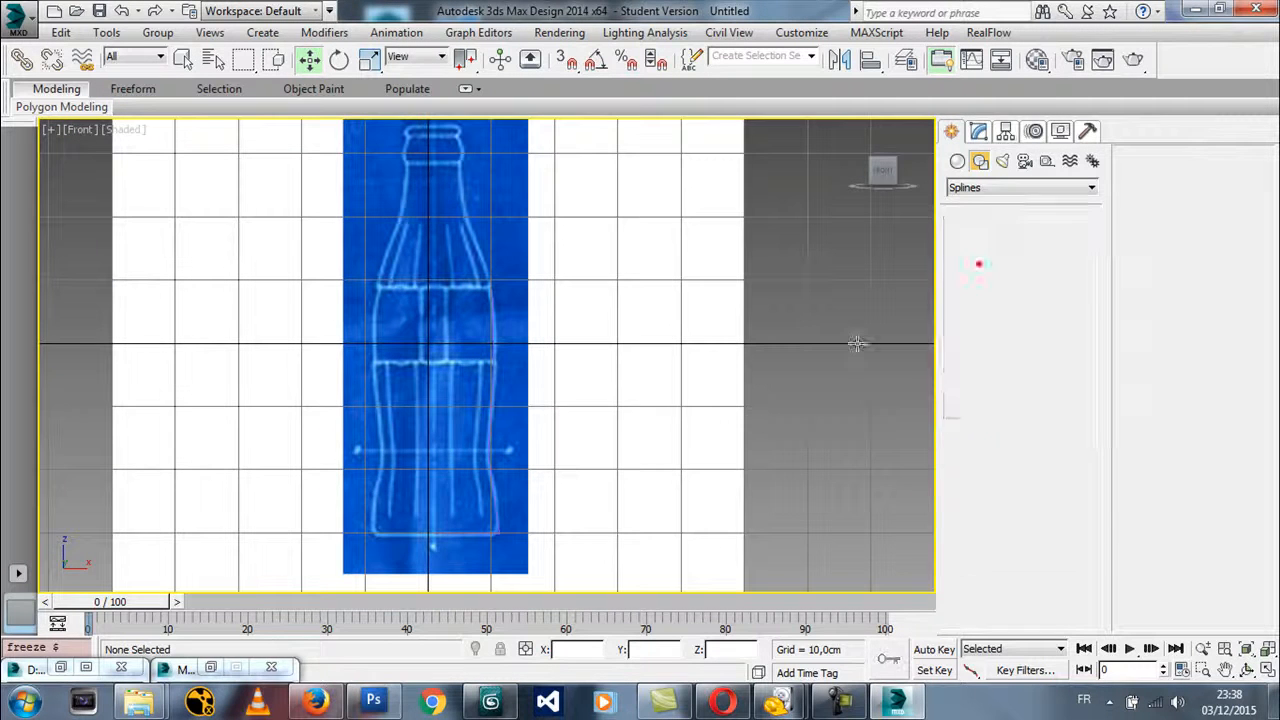
left_click(433, 535)
left_click(499, 530)
left_click(490, 457)
left_click(494, 363)
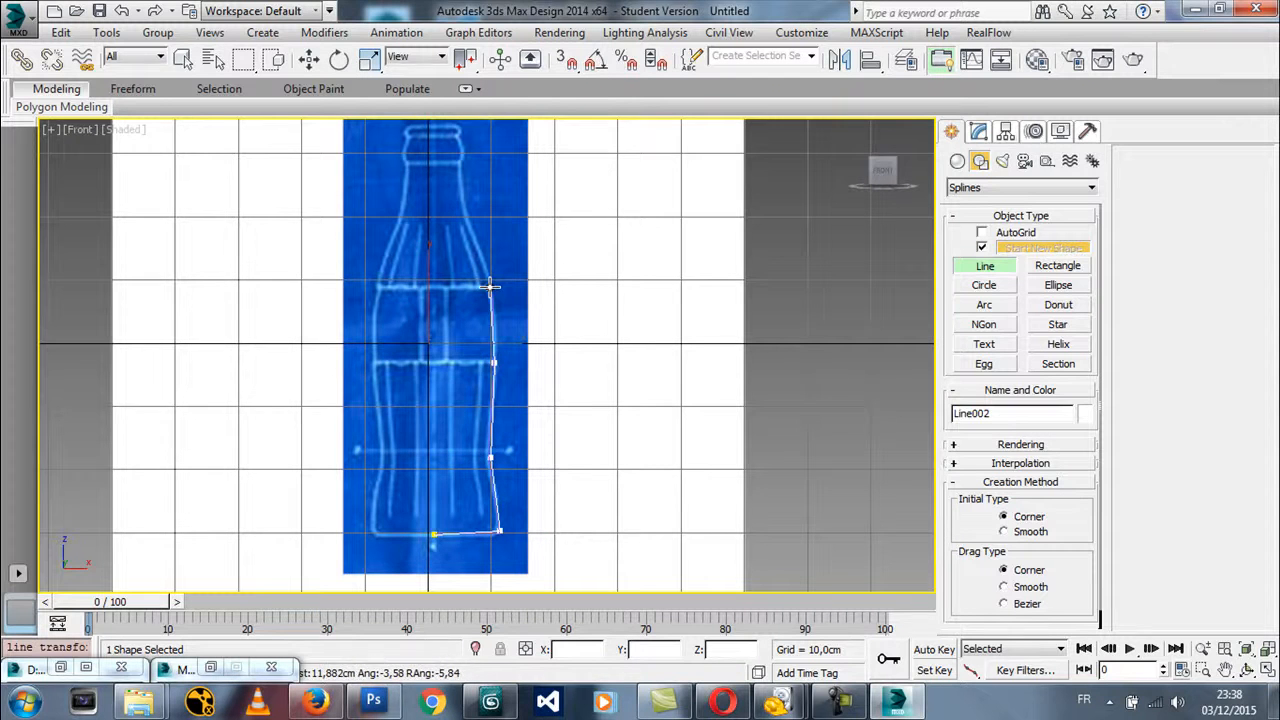
left_click(490, 287)
mouse_move(573, 317)
middle_mouse_down()
mouse_move(658, 367)
mouse_move(583, 306)
middle_mouse_up()
scroll(666, 363, "down", 2)
right_click(583, 306)
left_click(620, 286)
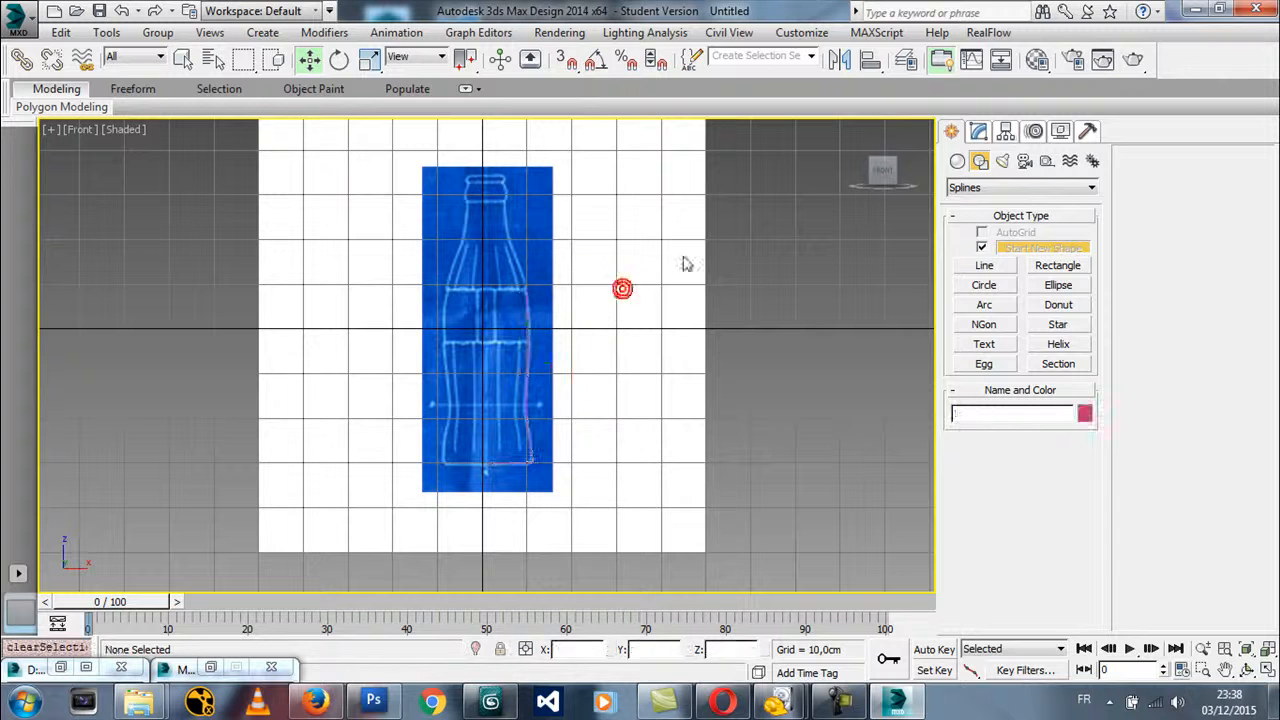
Unfreeze all objects in the scene
left_click(979, 131)
right_click(620, 228)
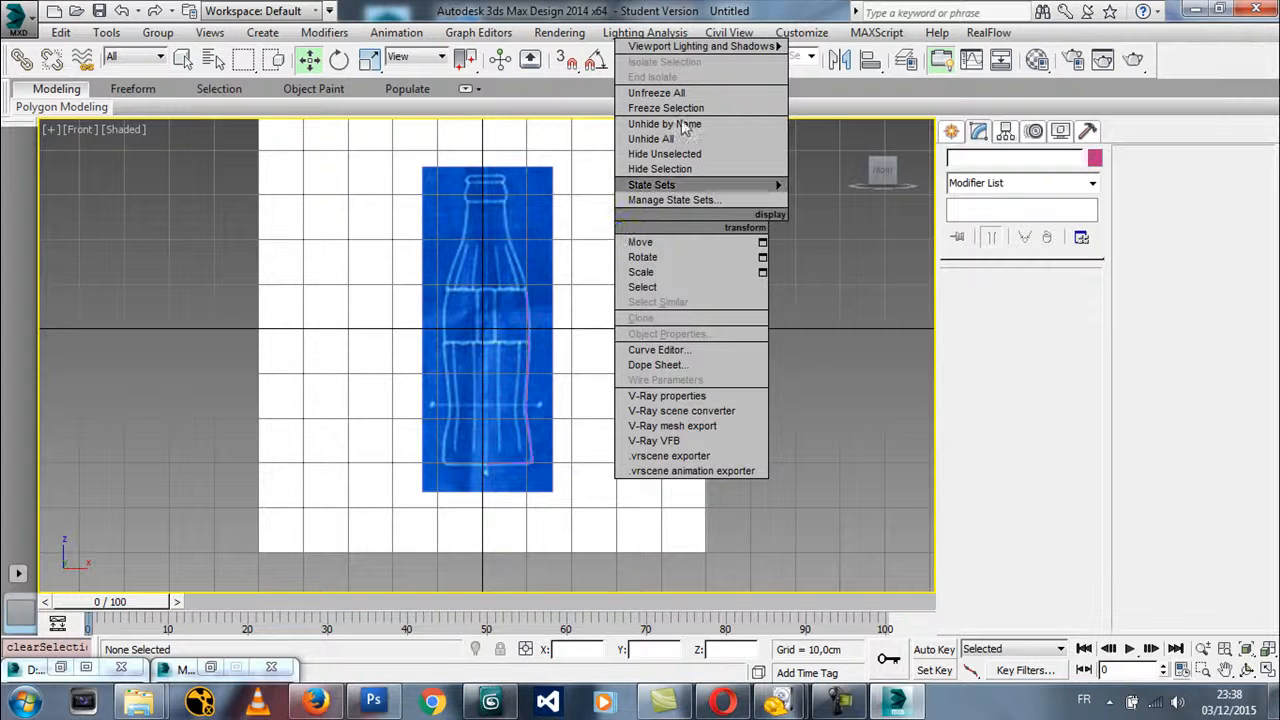
left_click(317, 190)
middle_click_drag(462, 191, 406, 268)
middle_click_drag(596, 369, 594, 334)
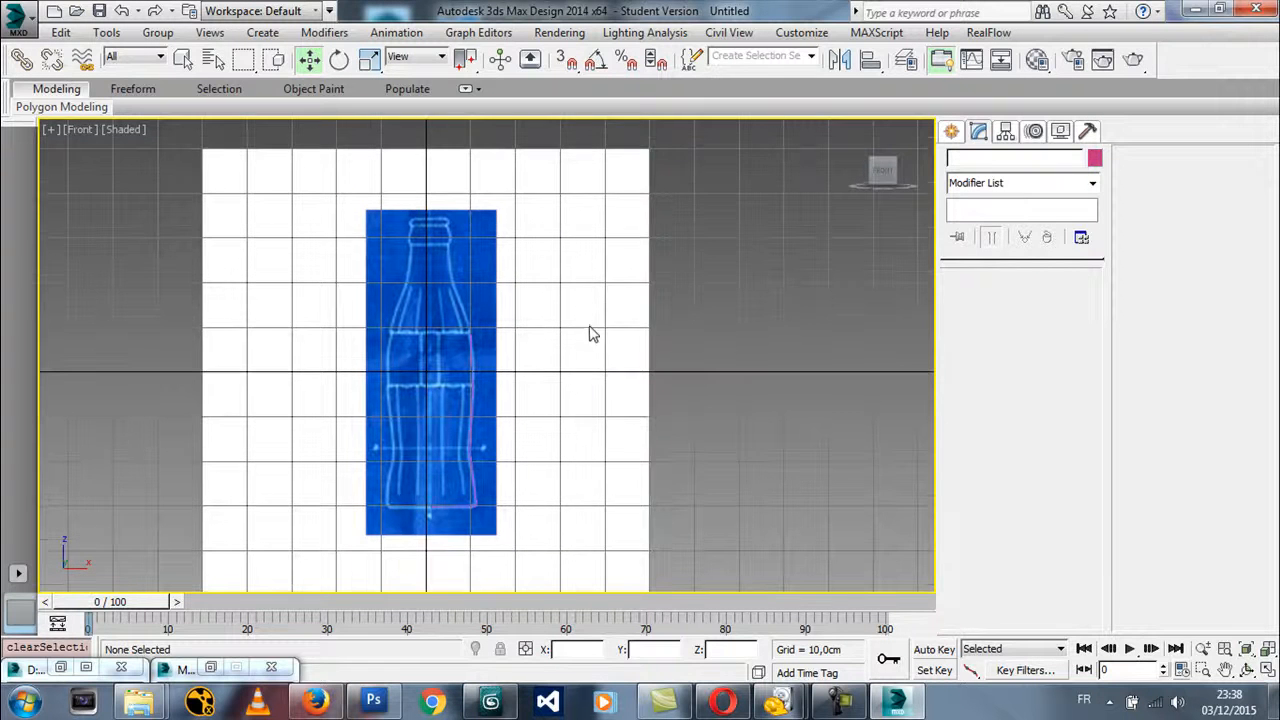
right_click(574, 314)
left_click(603, 184)
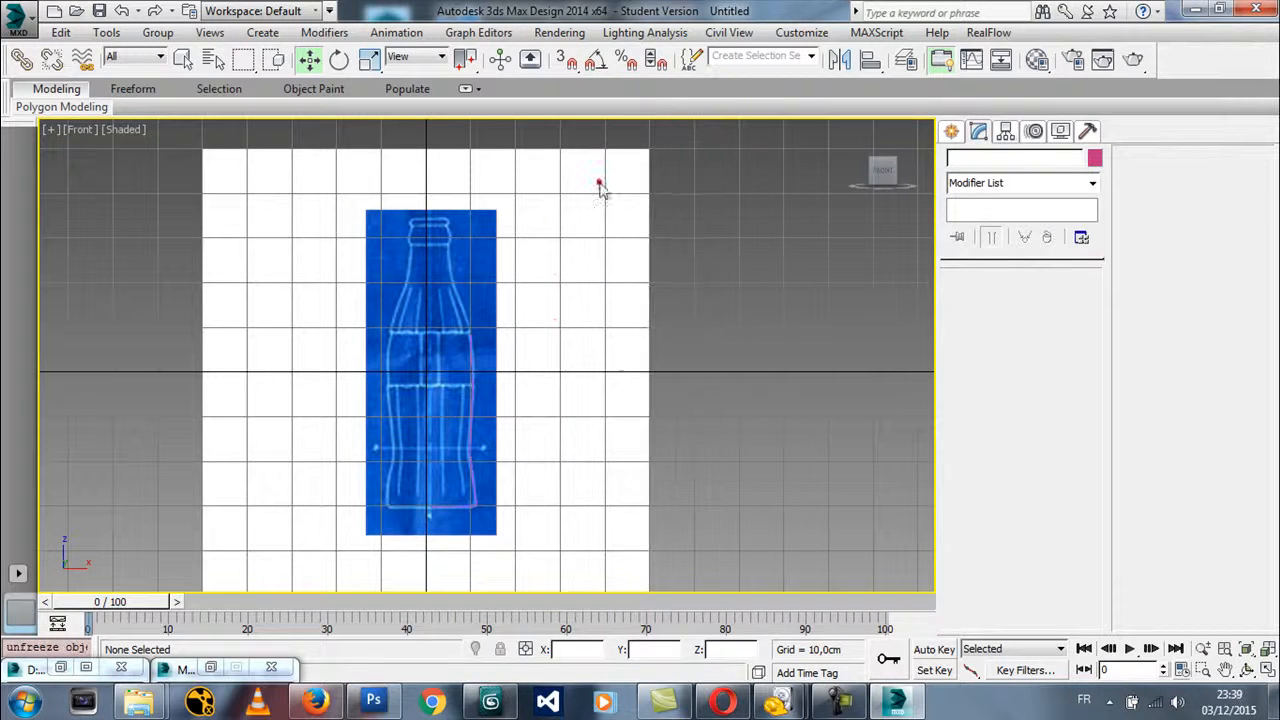
Select the unfrozen blueprint plane and toggle its wireframe display on and back off to examine it against the white background
left_click(556, 277)
left_click(768, 318)
left_click(584, 320)
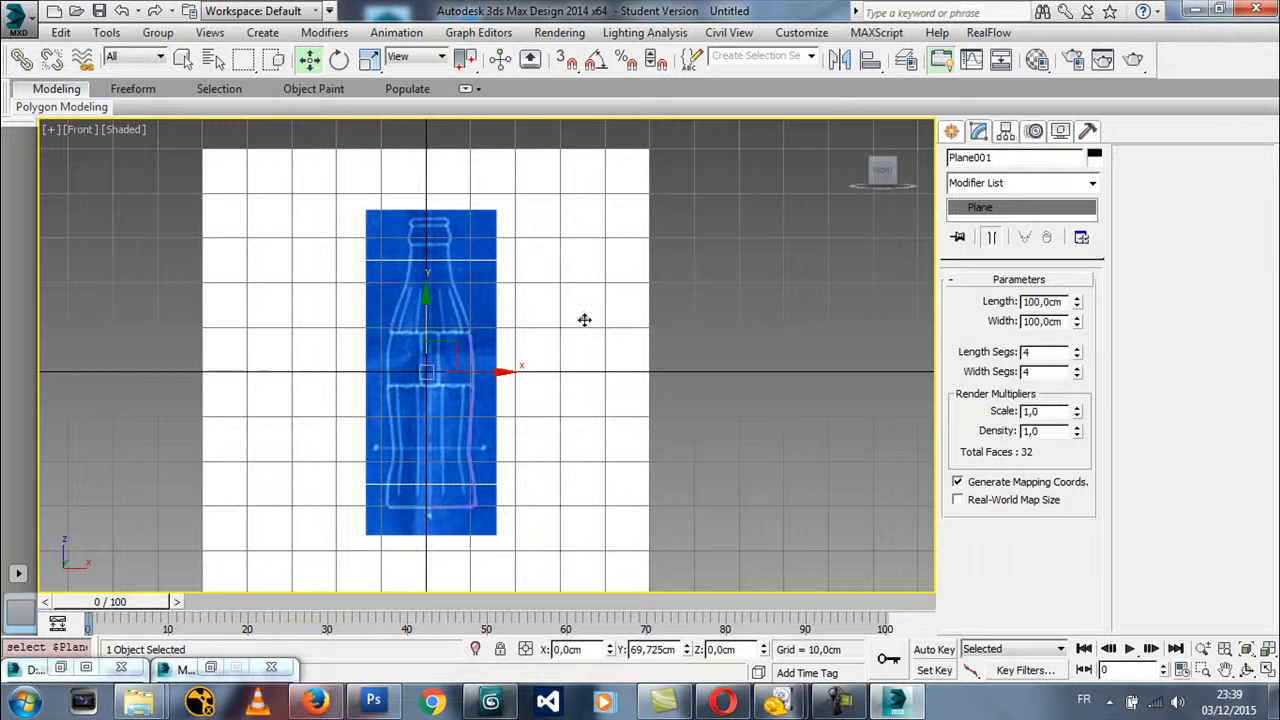
key("F3")
key("F3")
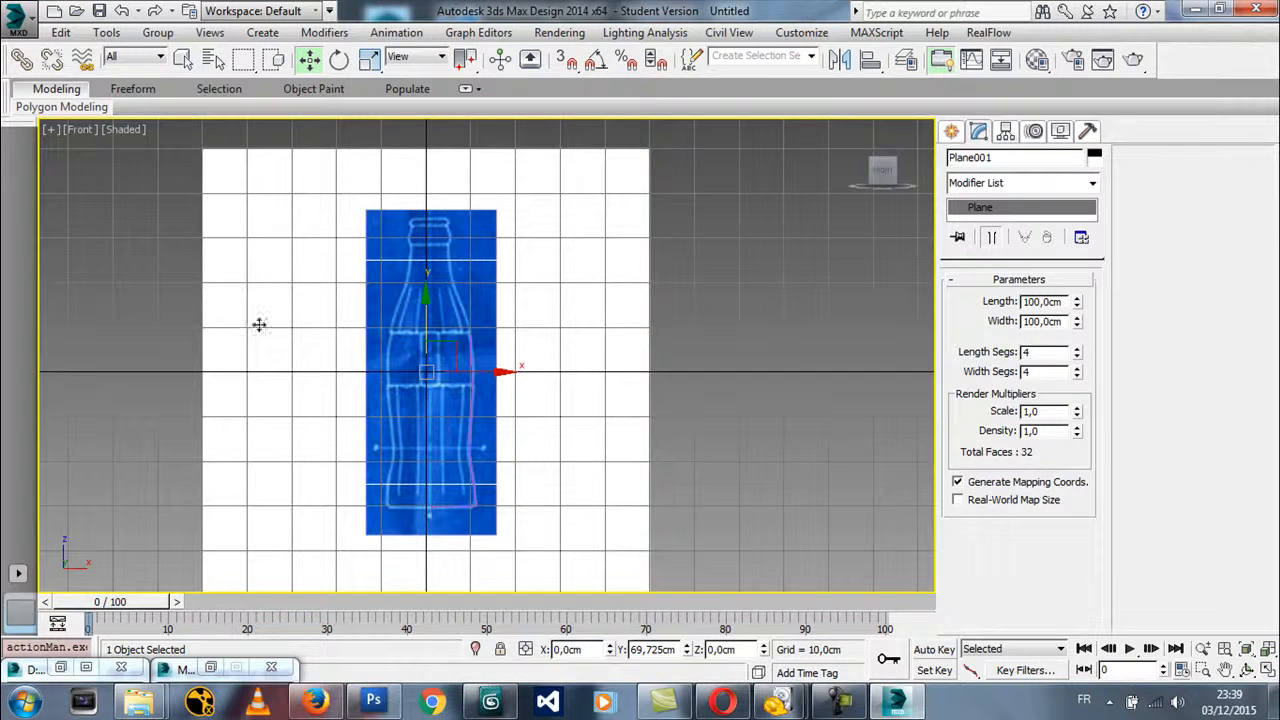
middle_click_drag(522, 482, 509, 477)
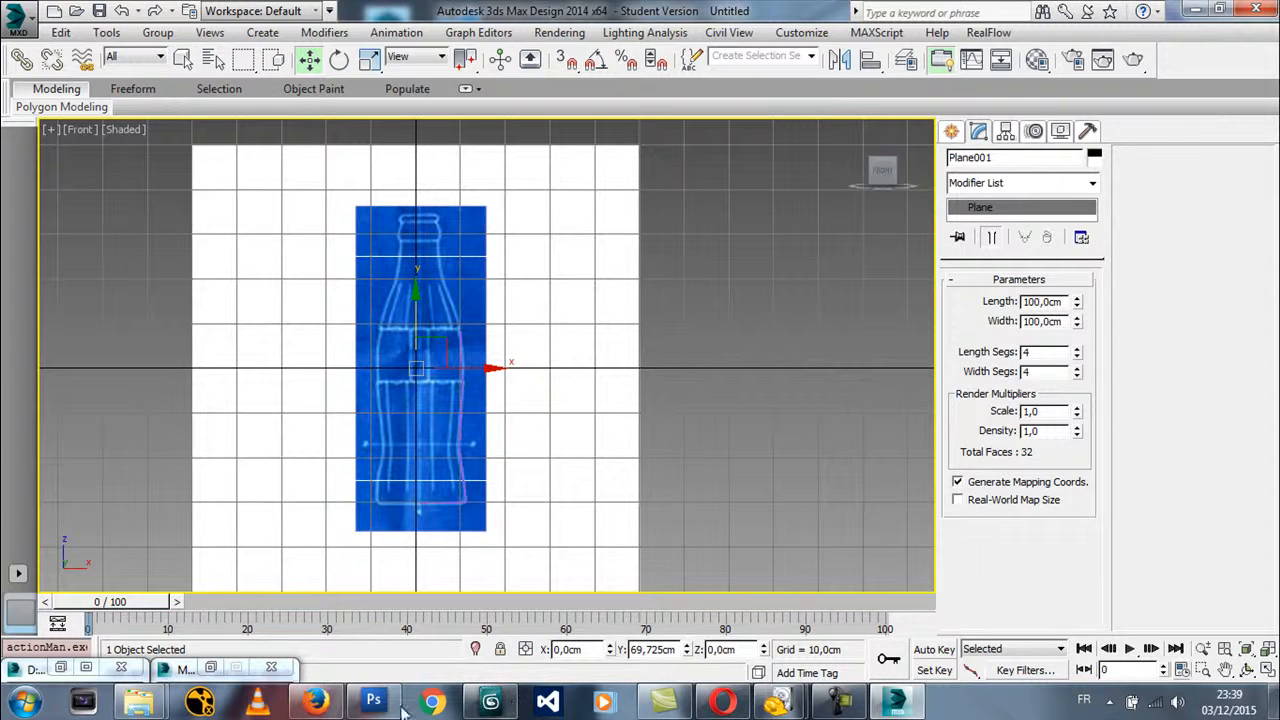
Switch to Photoshop and open the blueprint image coke.jpg
left_click(360, 702)
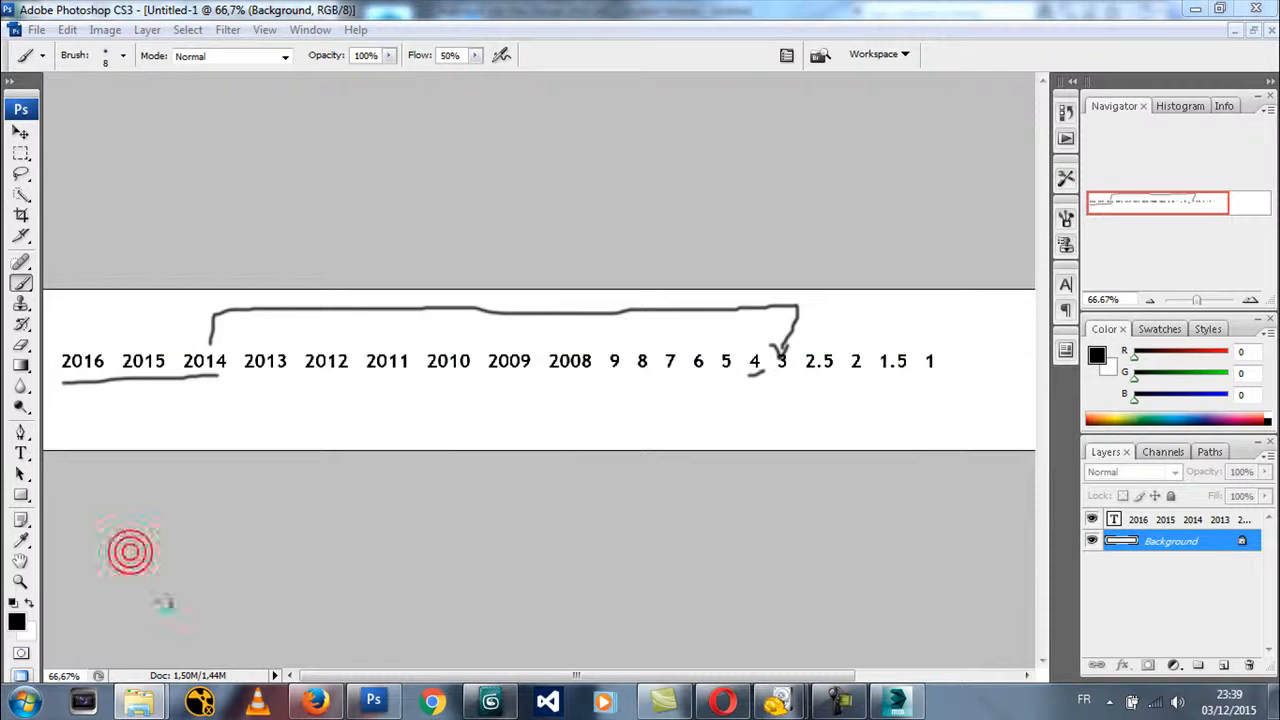
left_click(24, 702)
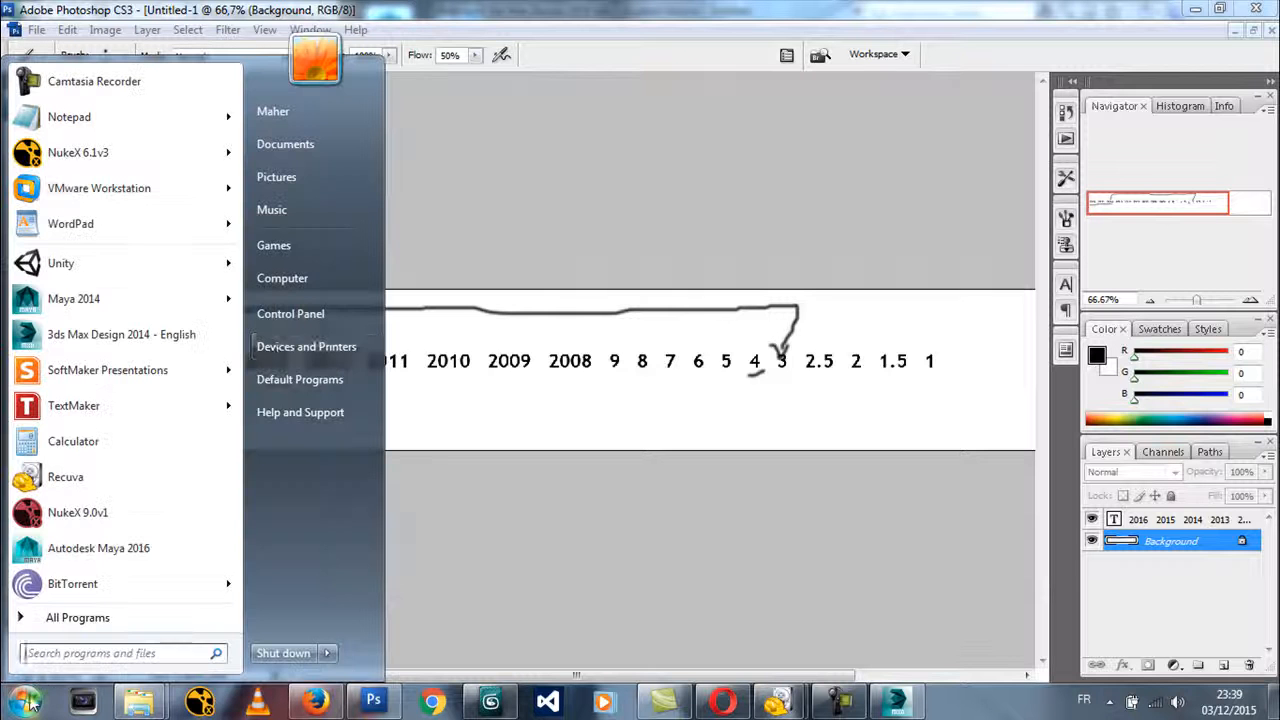
left_click(290, 280)
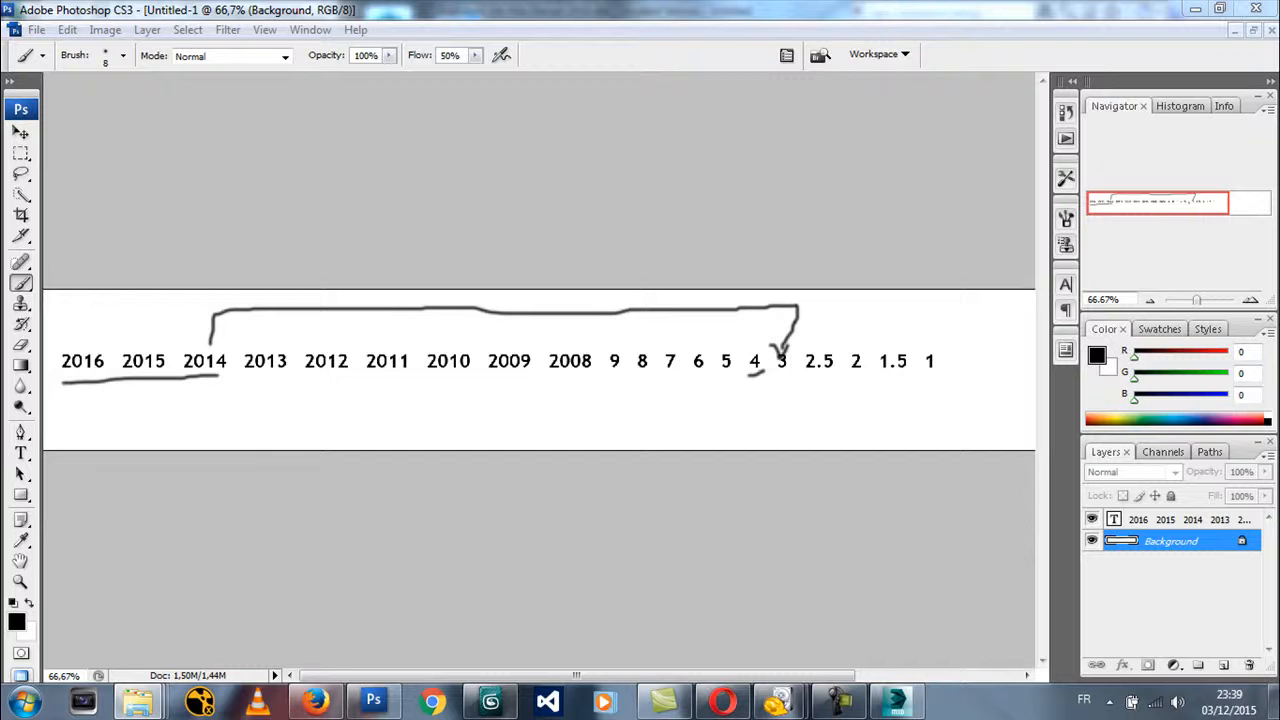
left_click_drag(784, 387, 786, 390)
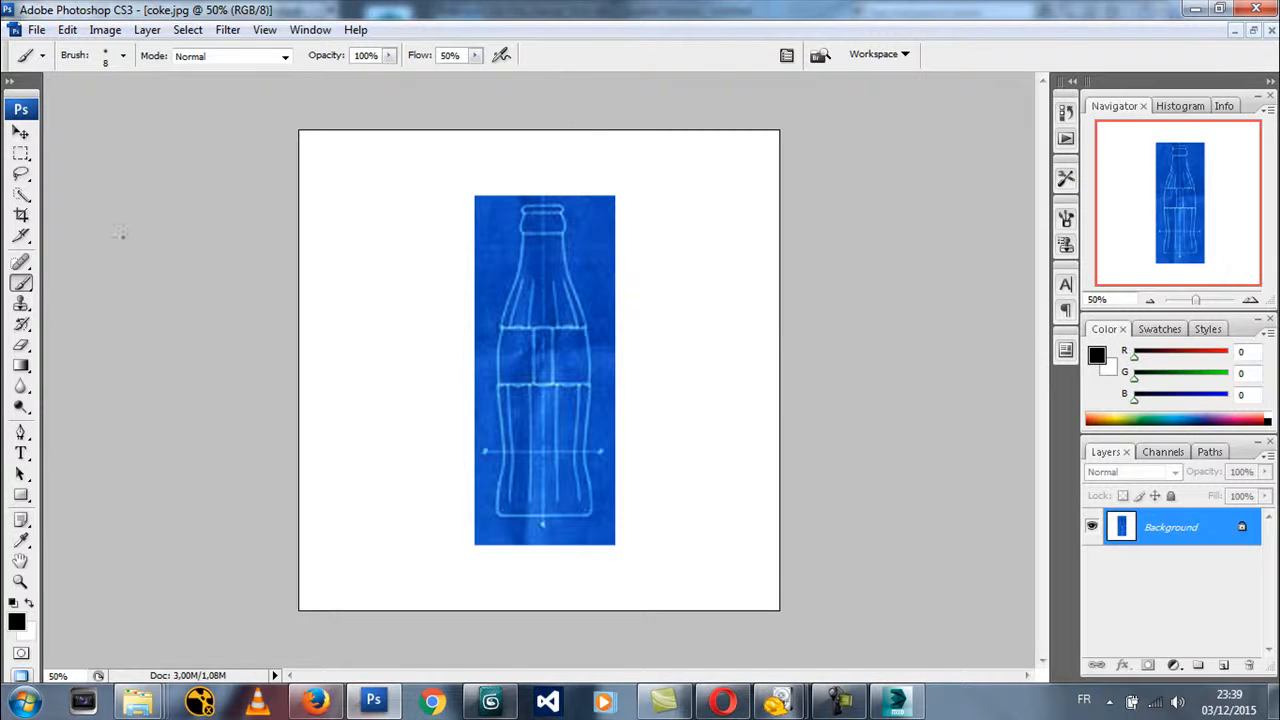
Select the white background around the blue bottle blueprint with the Magic Wand tool
left_click(20, 194)
left_click(114, 211)
left_click(489, 147)
Darken the selected background to grey with Hue/Saturation, using Saturation -79 and Lightness -19
left_click(105, 30)
mouse_move(115, 78)
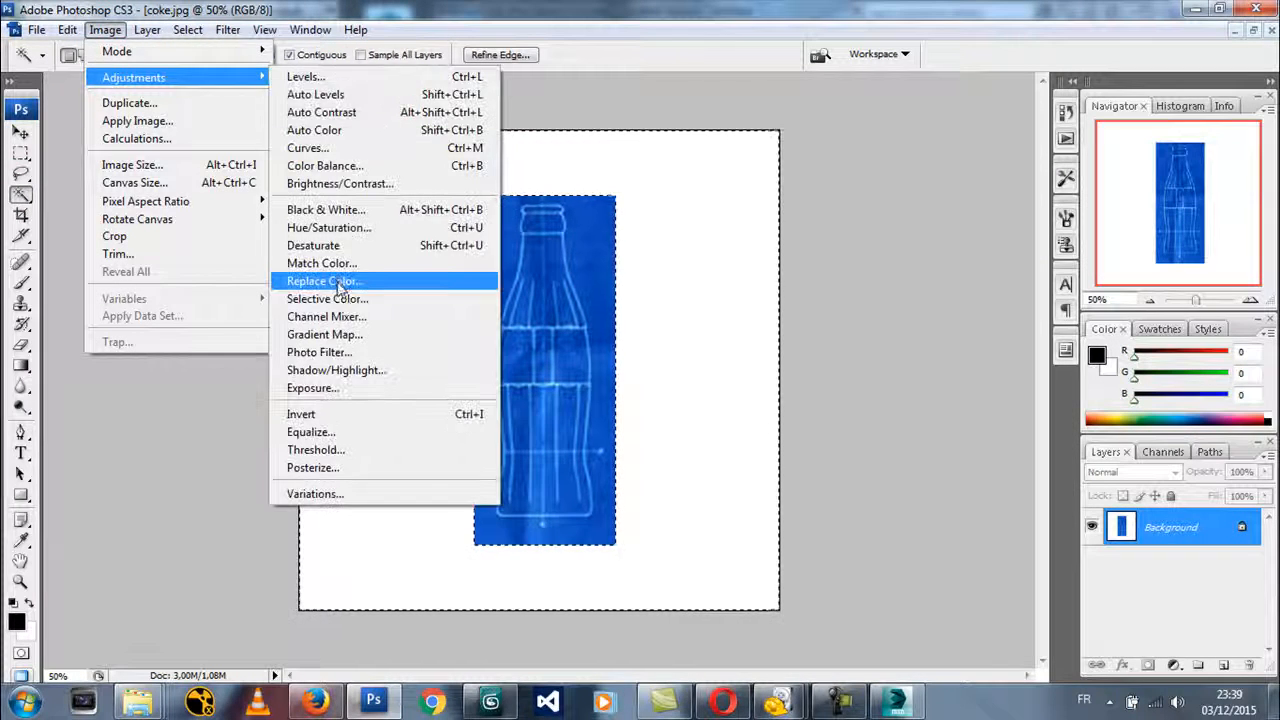
left_click(329, 227)
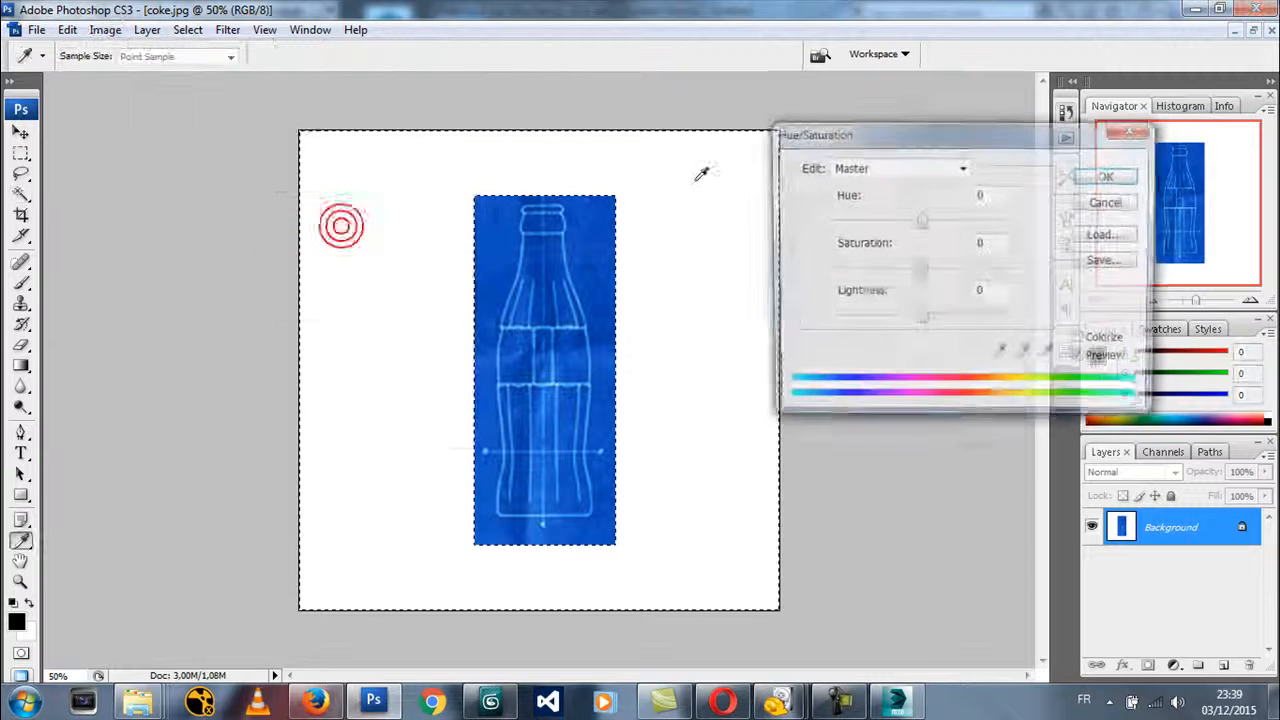
left_click_drag(921, 270, 848, 270)
mouse_move(921, 320)
left_mouse_down()
mouse_move(886, 322)
mouse_move(905, 330)
left_mouse_up()
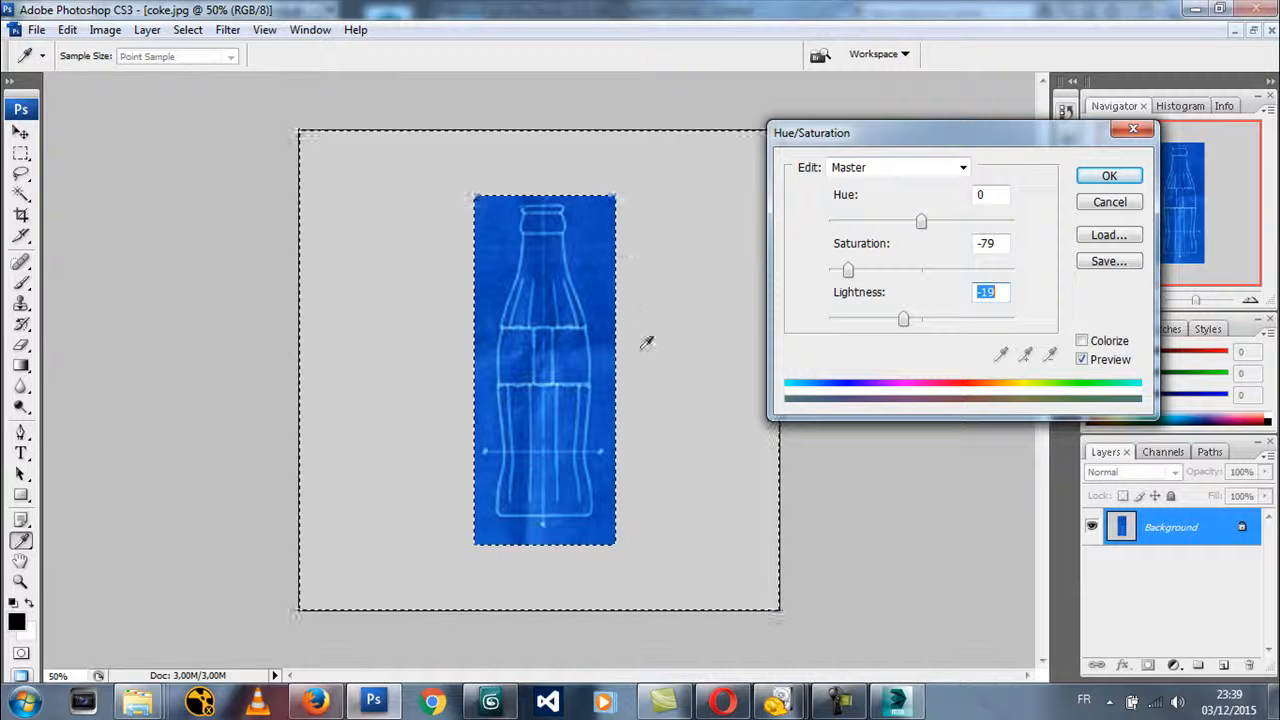
left_click(1090, 177)
Deselect the background, save coke.jpg, and switch back to 3ds Max Design
key("w")
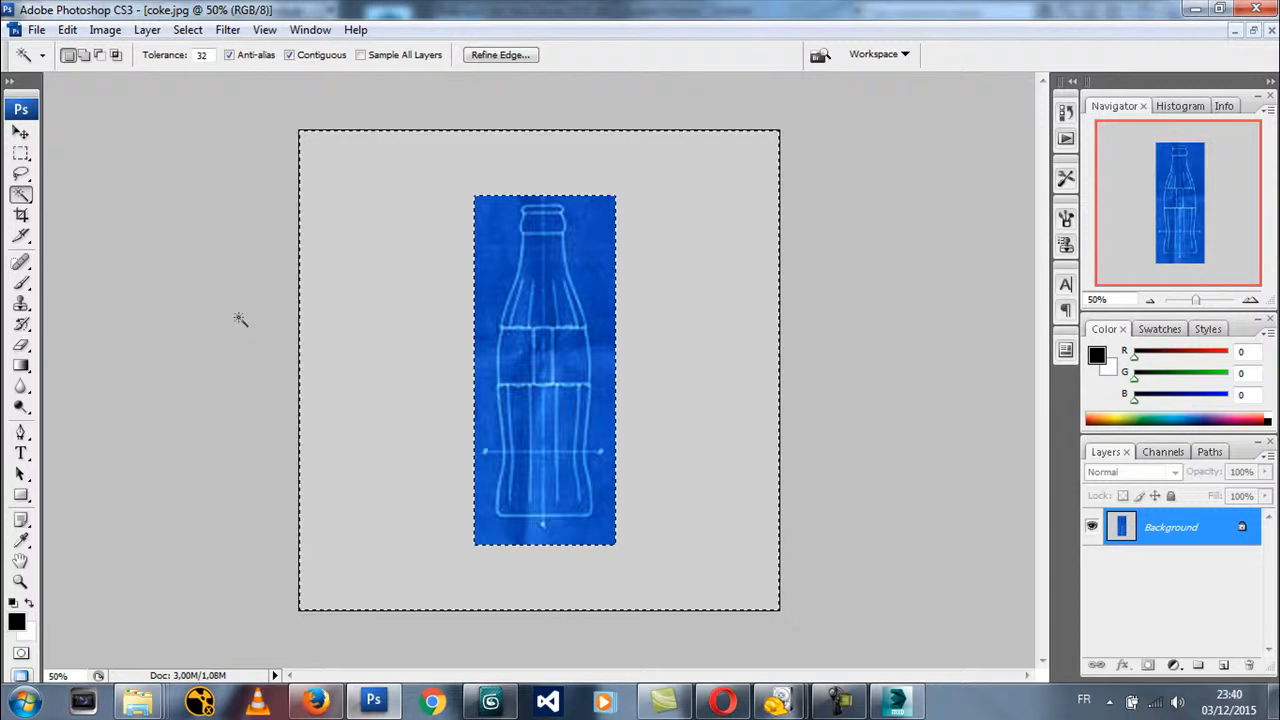
left_click(21, 153)
left_click(140, 178)
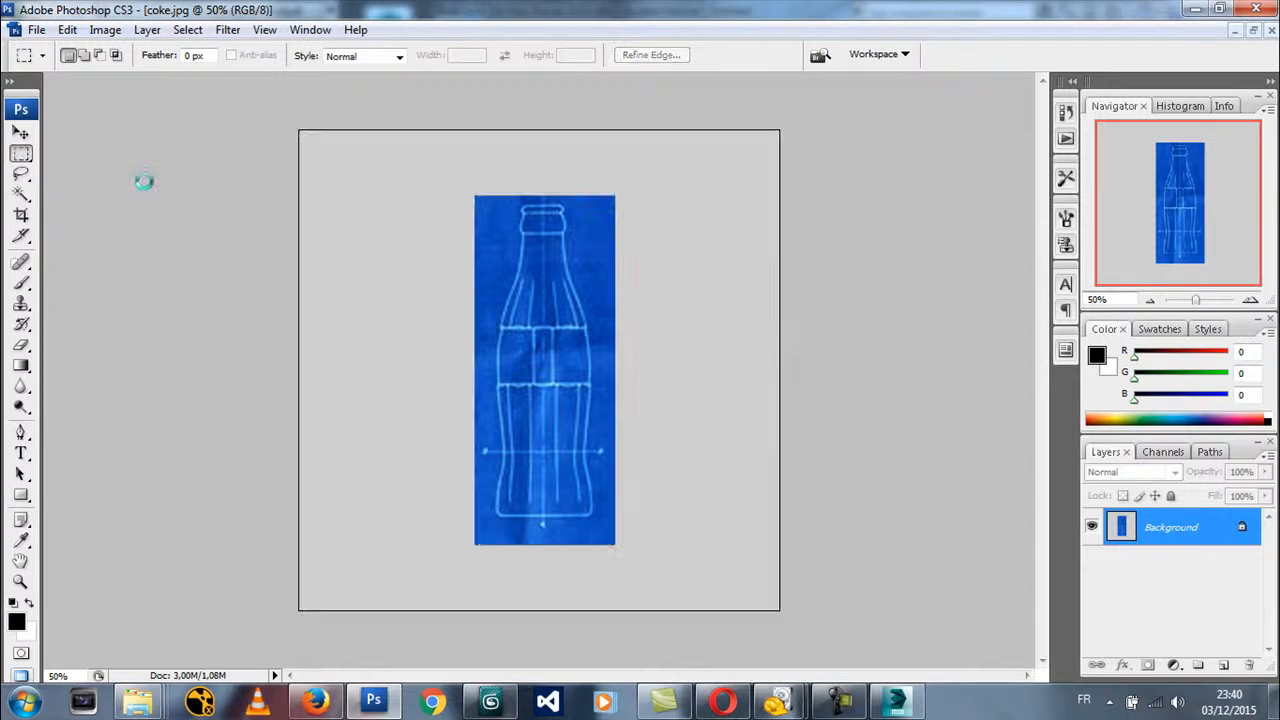
left_click(893, 706)
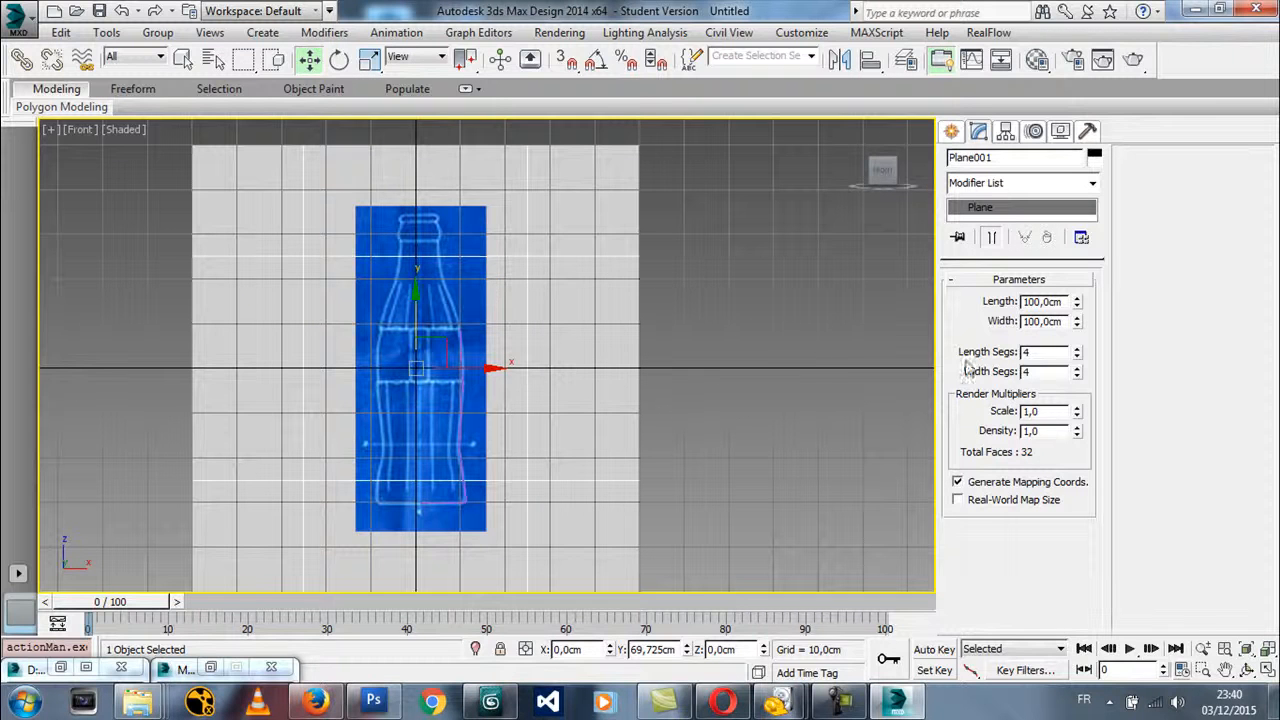
Draw a five-point zigzag line over the grey area beside the blueprint, from its lower right corner up to its top edge level
left_click(951, 131)
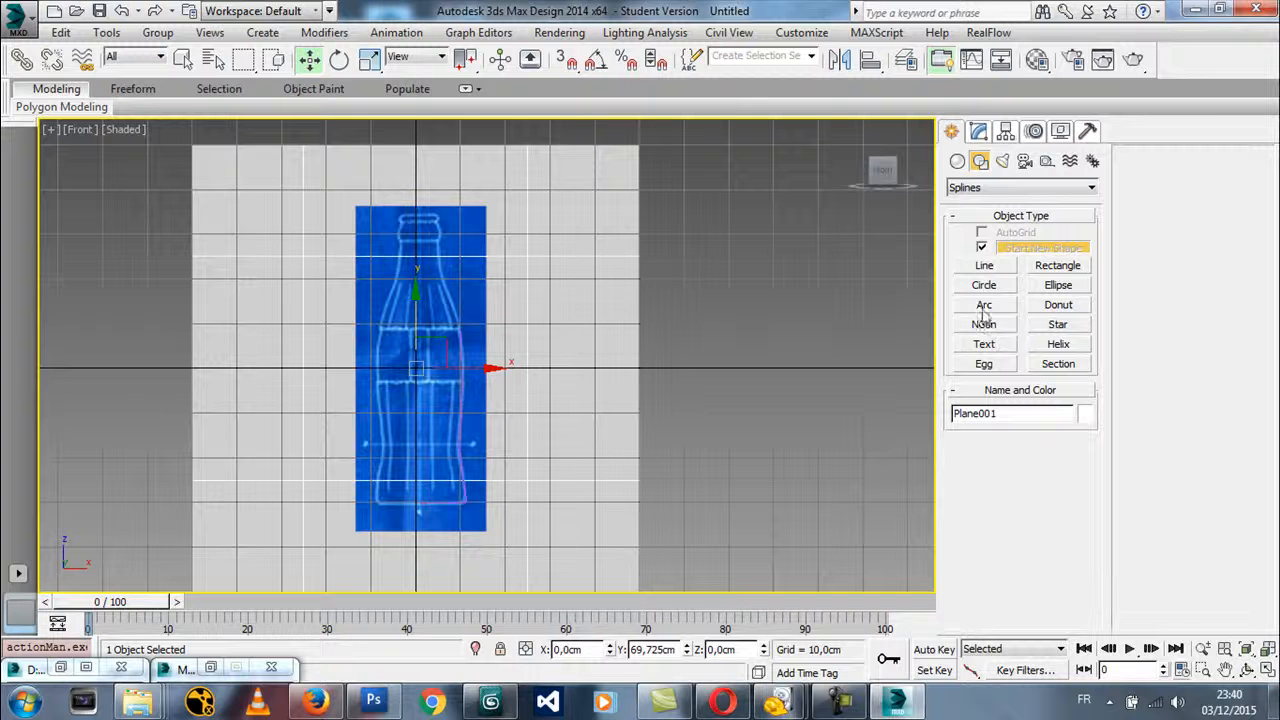
left_click(984, 265)
left_click(490, 535)
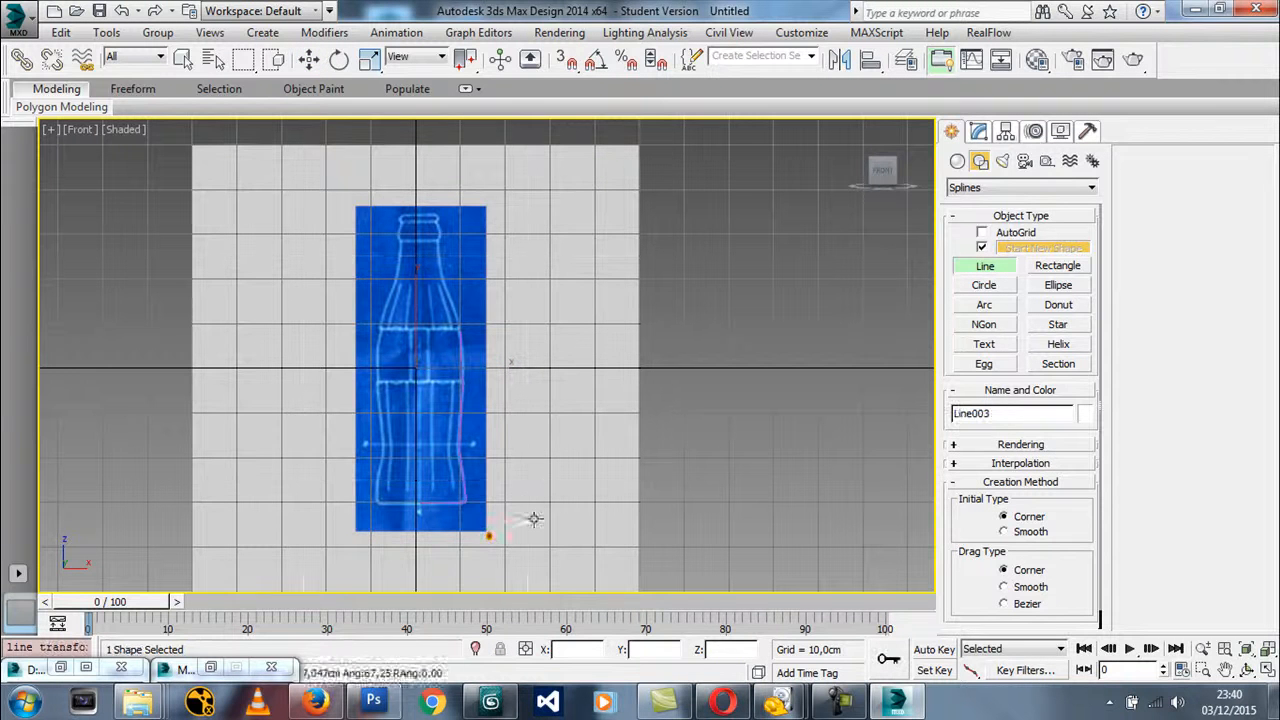
left_click(530, 362)
left_click(572, 295)
left_click(540, 207)
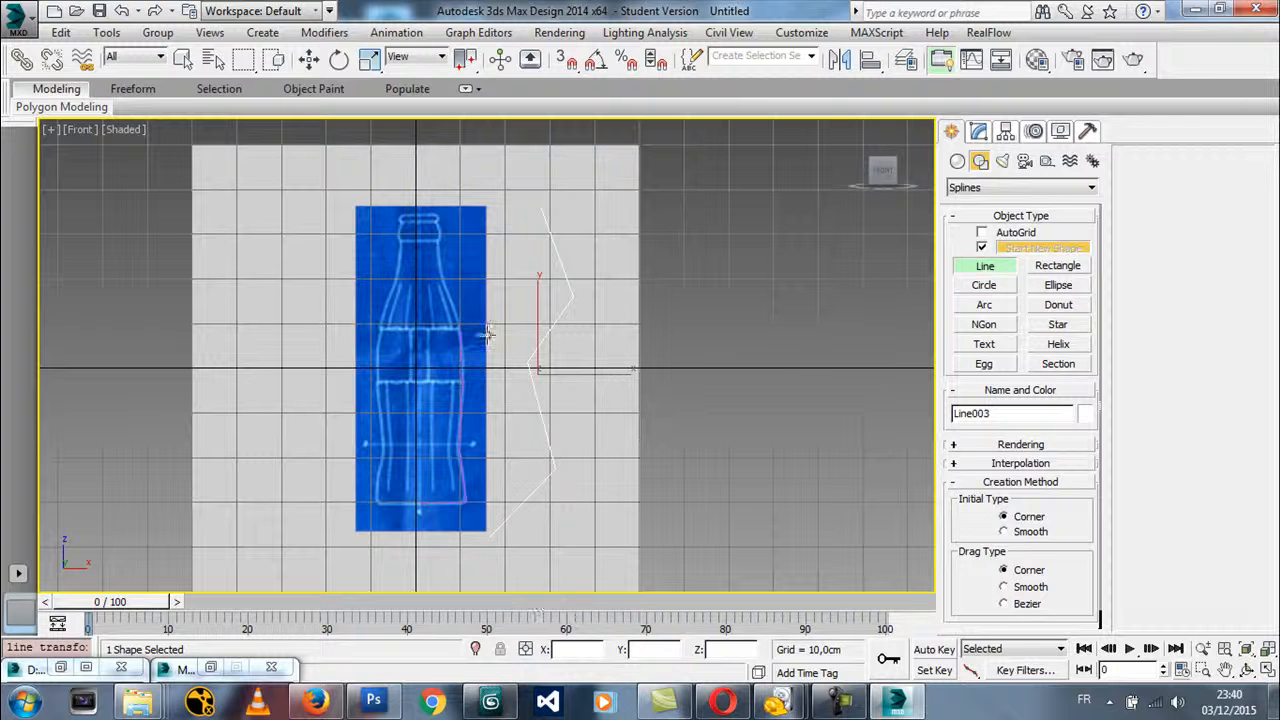
middle_click_drag(532, 472, 573, 472)
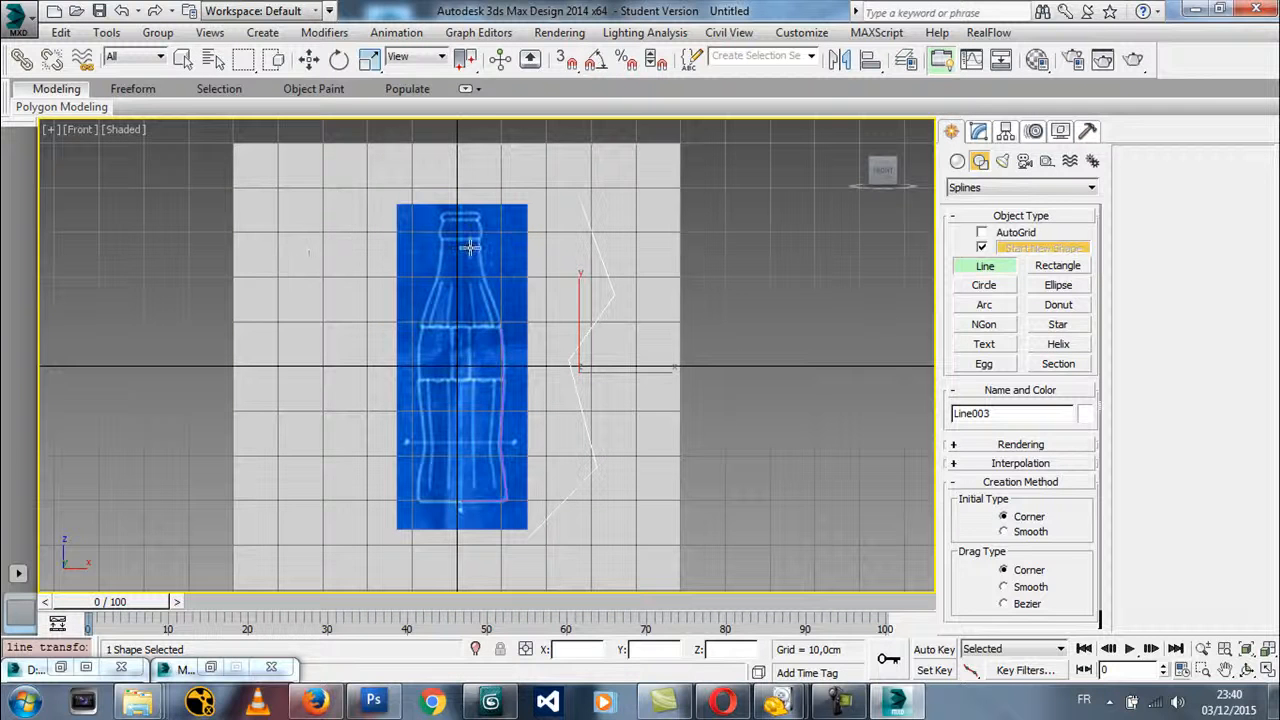
Switch the viewport to the Left view and exit the Line tool
key("l")
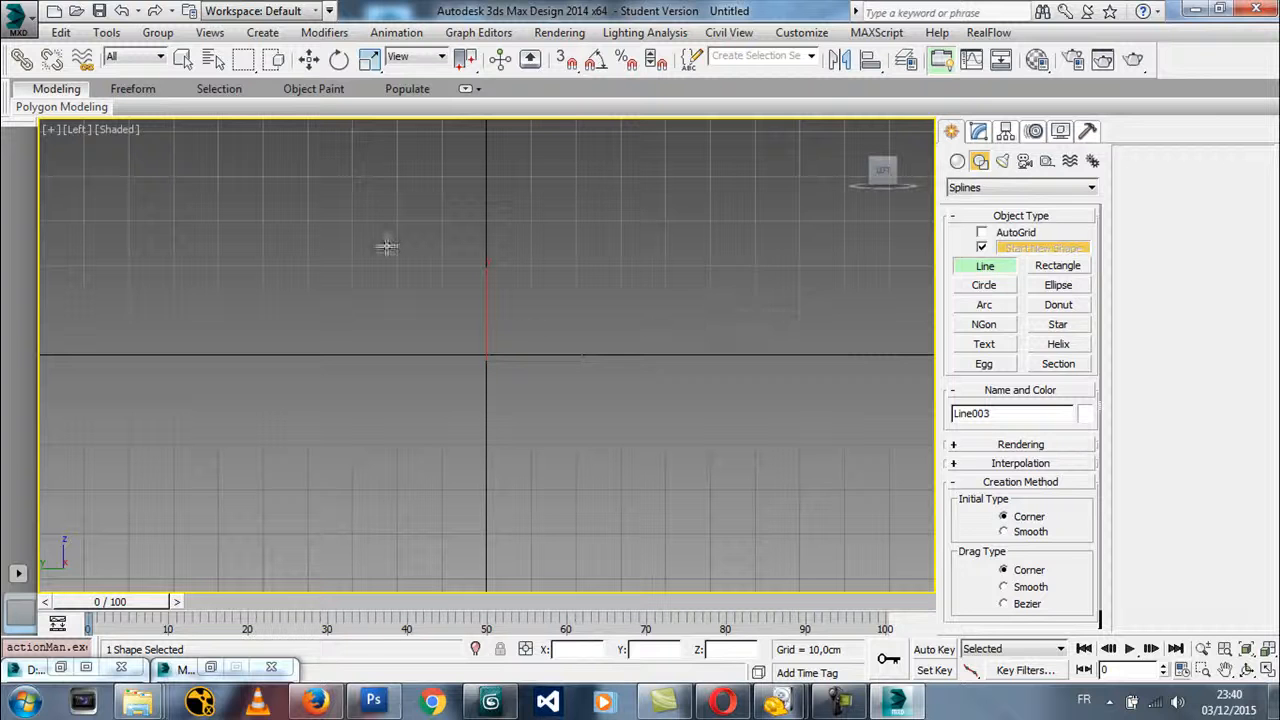
left_click(972, 270)
right_click(630, 289)
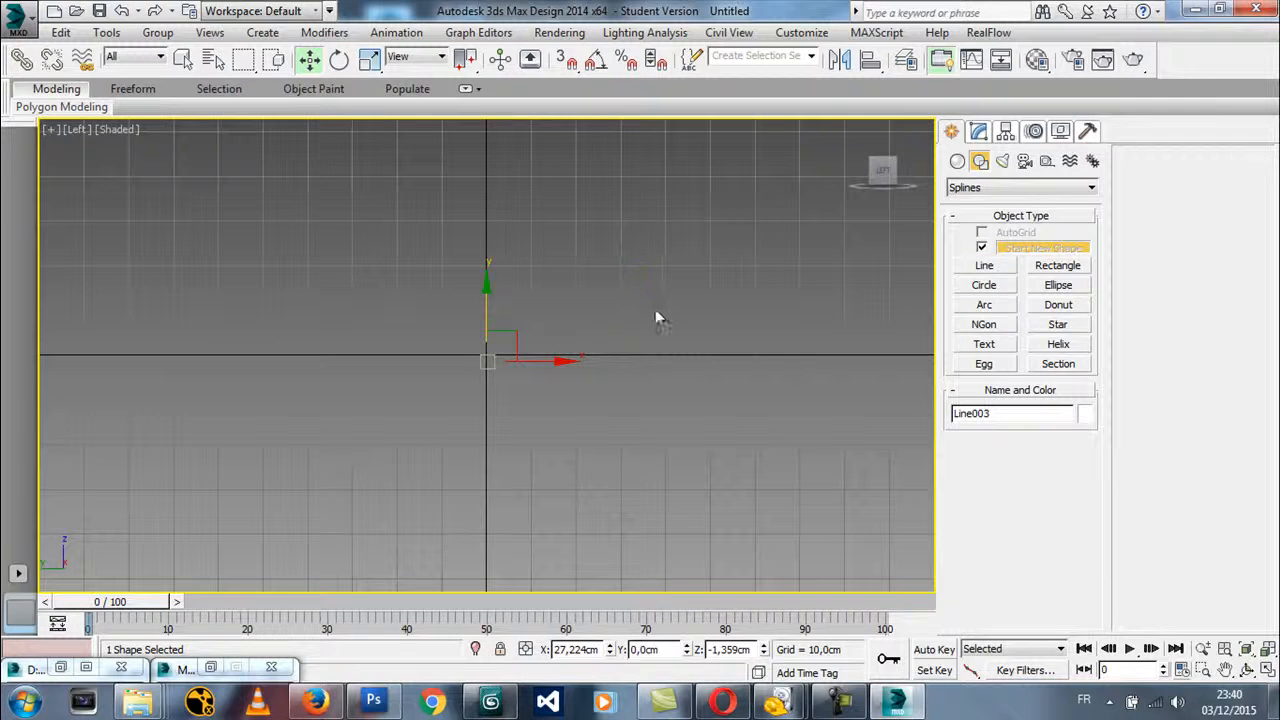